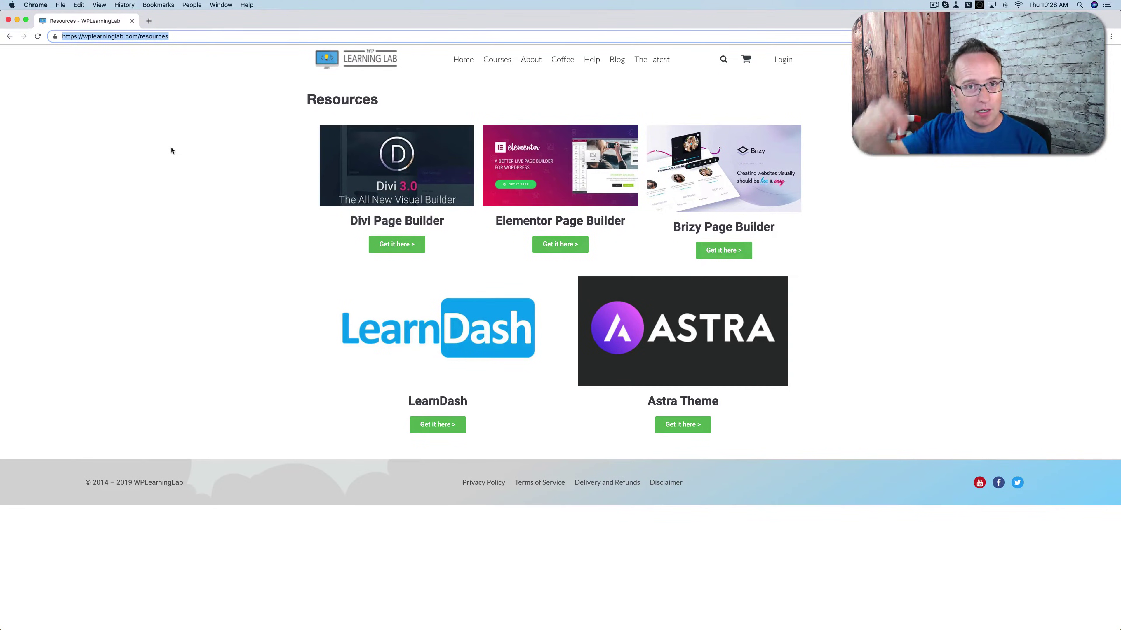
Go to the Brizy Page Builder website and open the brizy.cloud landing page in a second tab
left_click(896, 185)
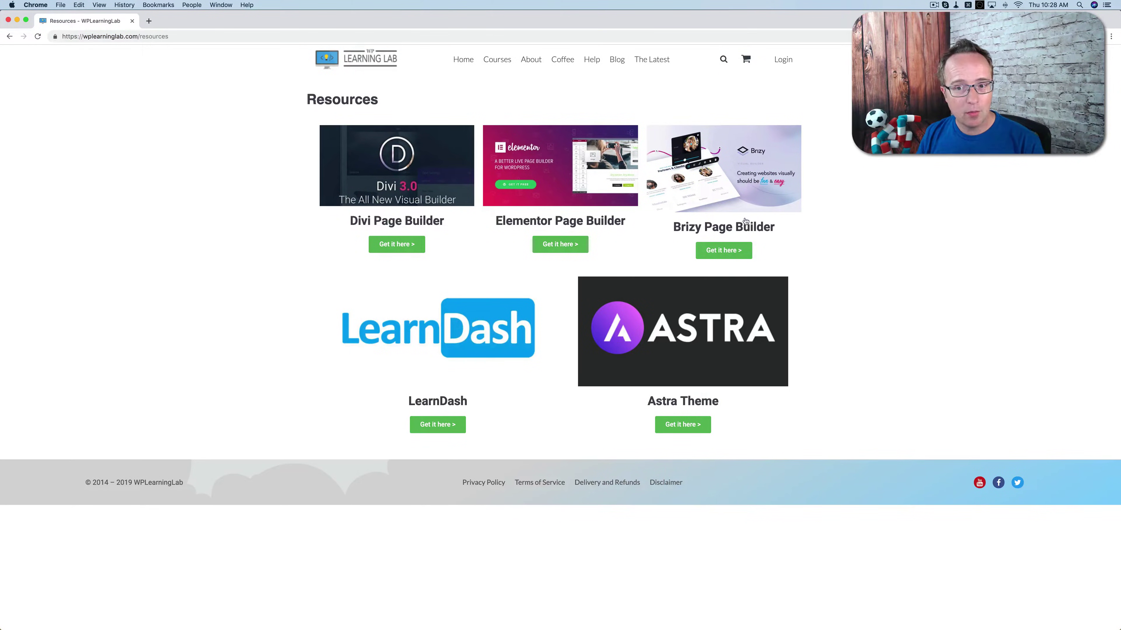
left_click(734, 251)
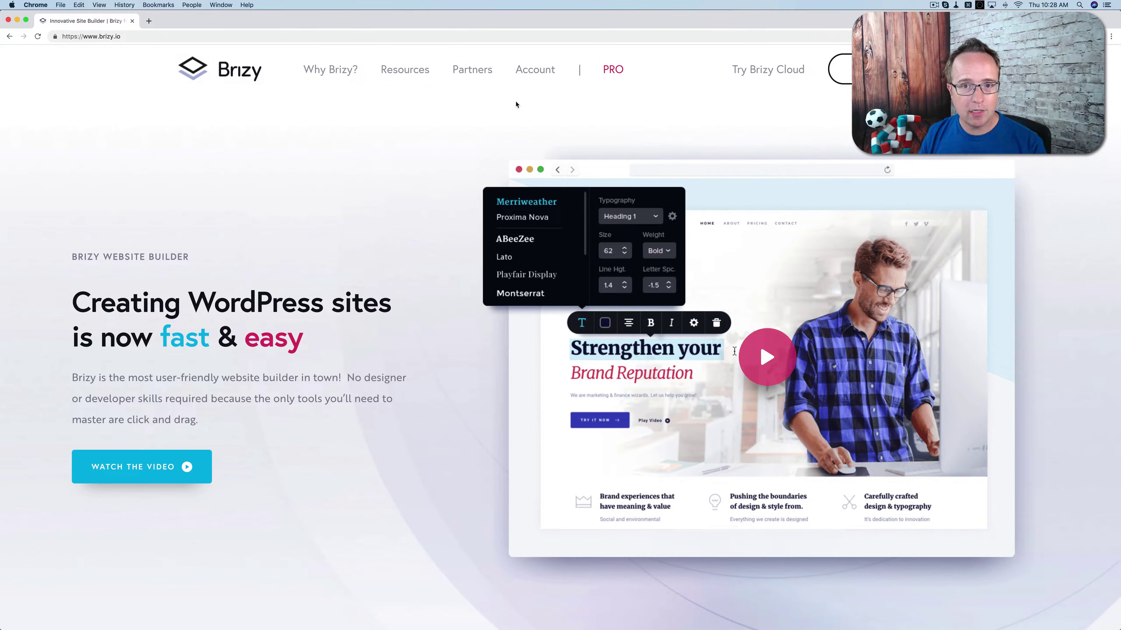
left_click(763, 71)
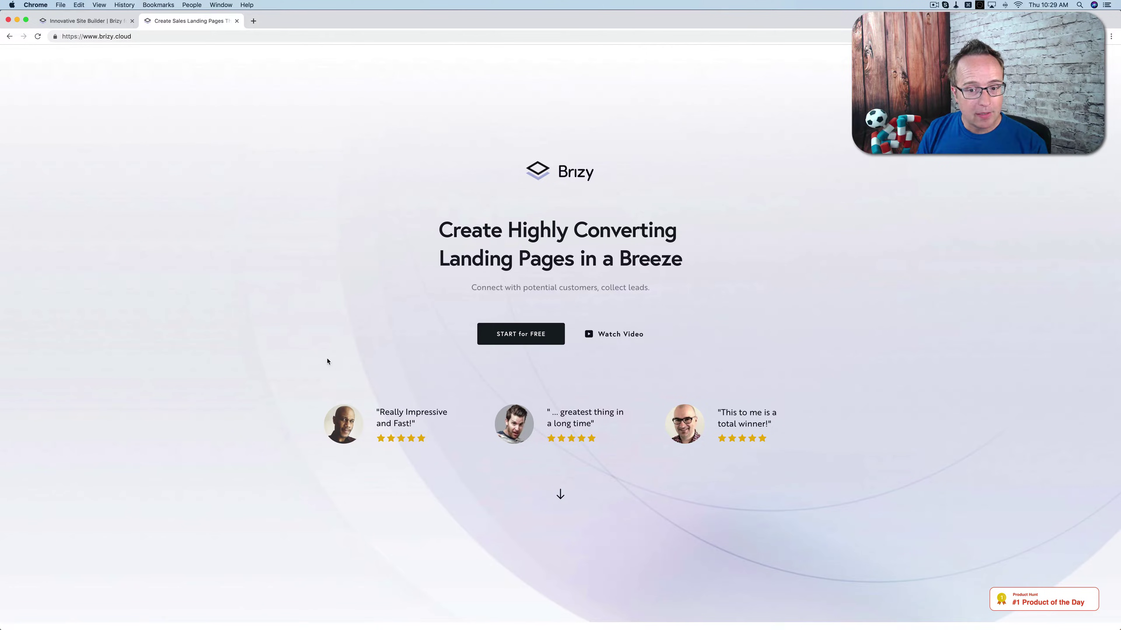
Scroll the brizy.cloud features down to the Coming Soon list, briefly highlighting 'Funnels'
scroll(279, 370, "down", 1)
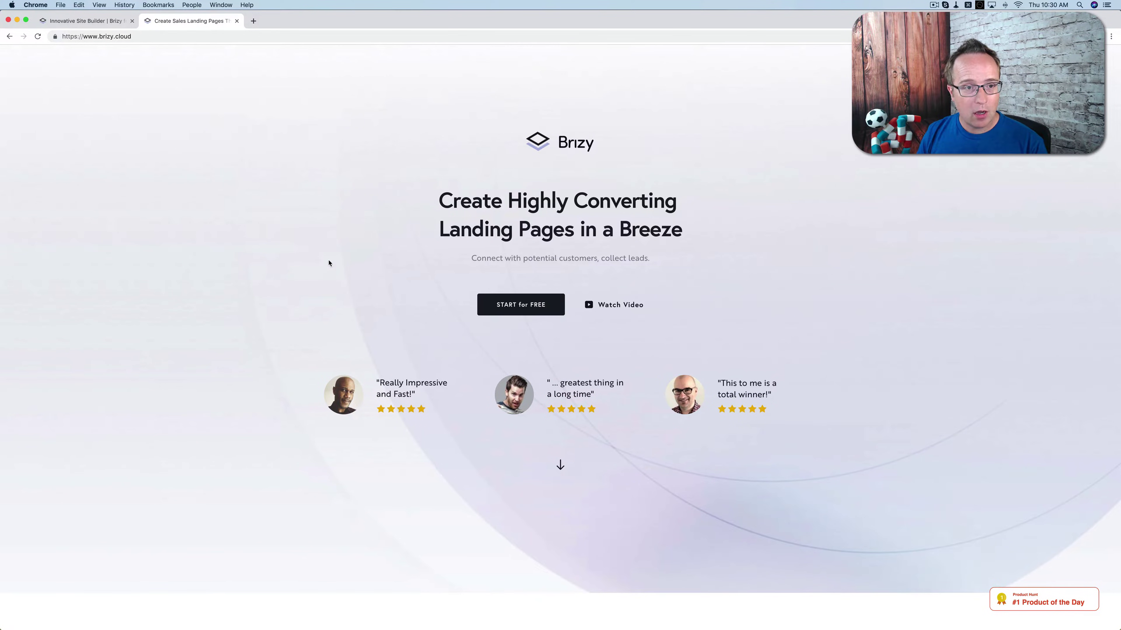
scroll(277, 344, "down", 15)
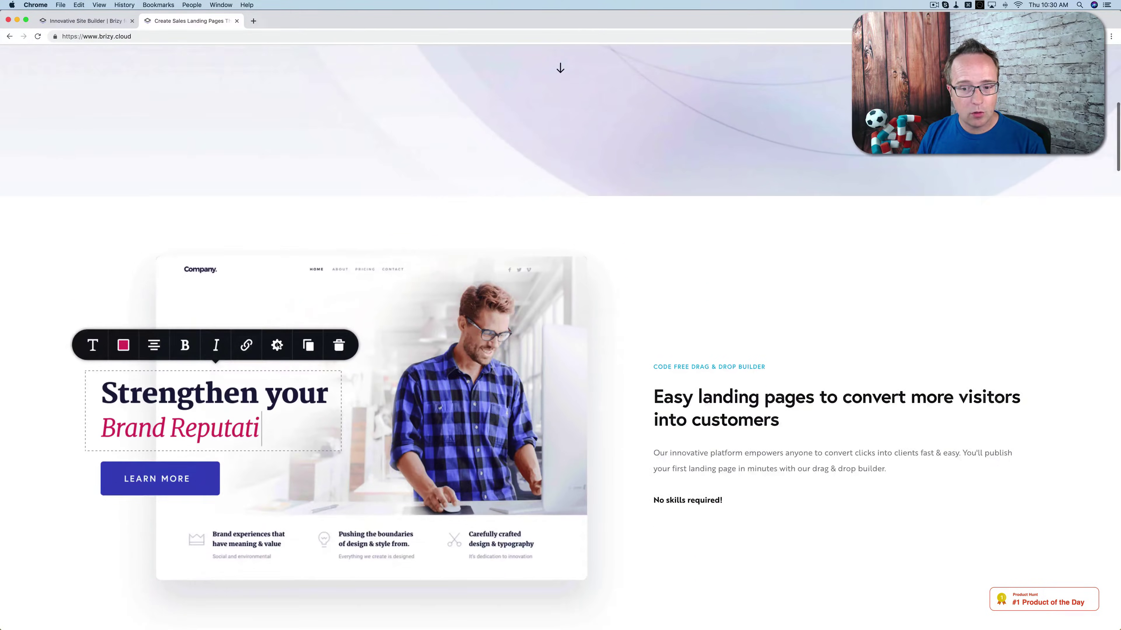
scroll(277, 345, "down", 10)
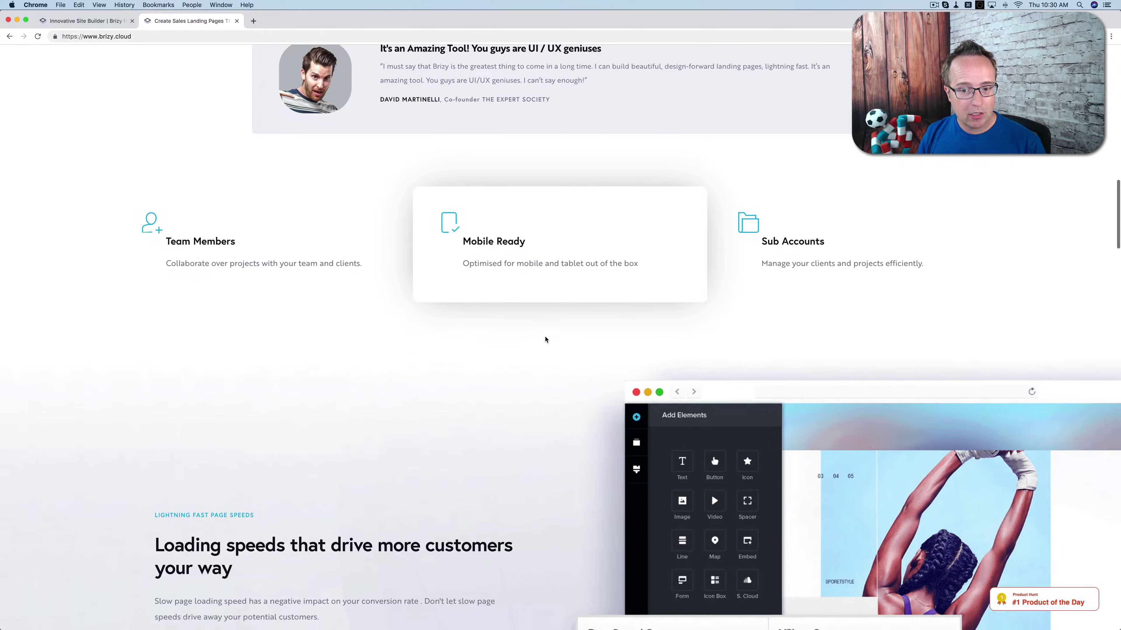
scroll(546, 339, "down", 10)
scroll(546, 339, "down", 12)
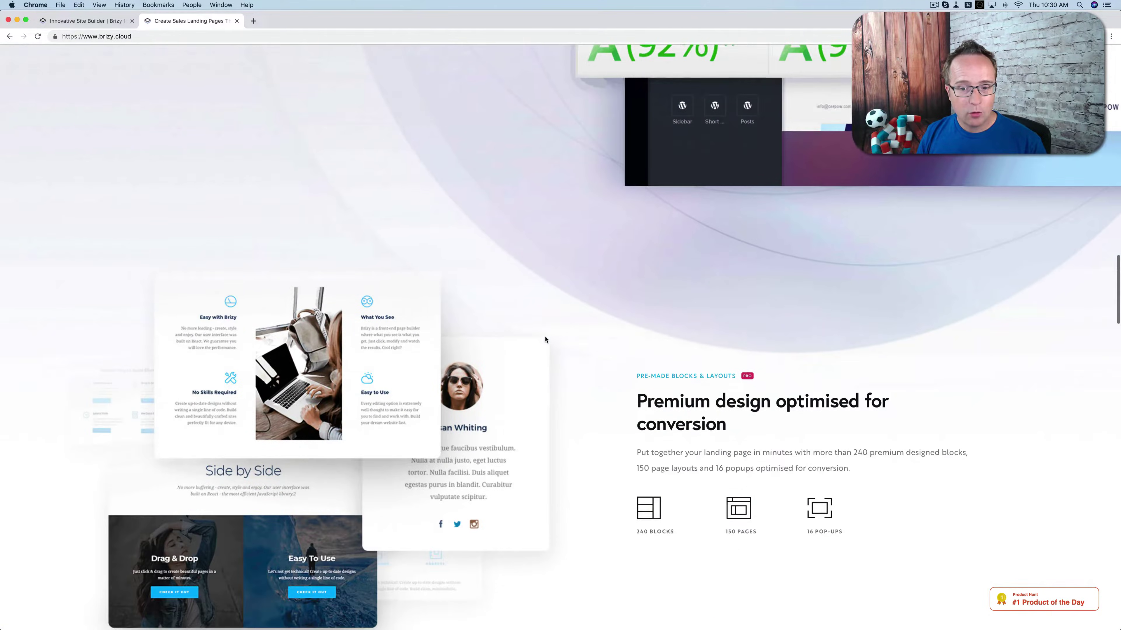
scroll(546, 340, "down", 11)
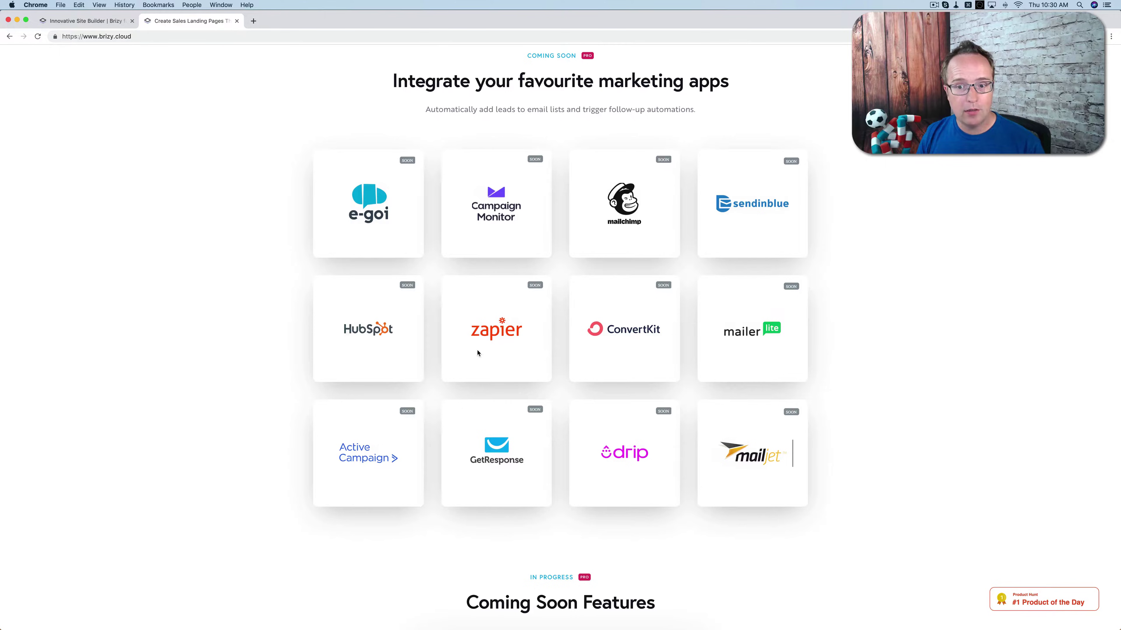
scroll(477, 353, "down", 9)
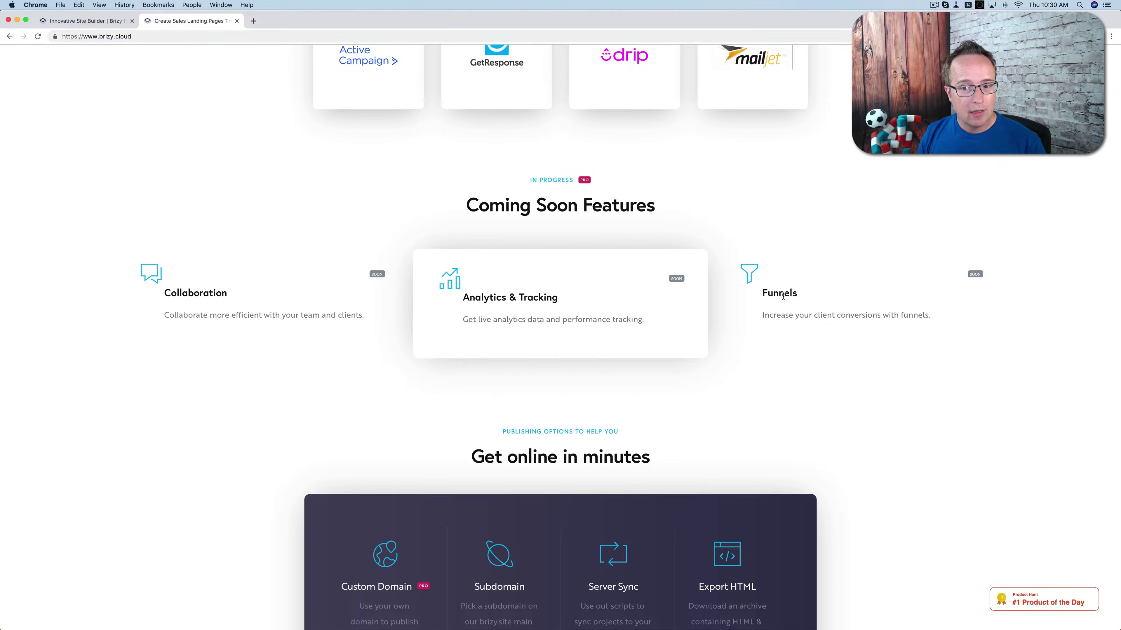
double_click(771, 294)
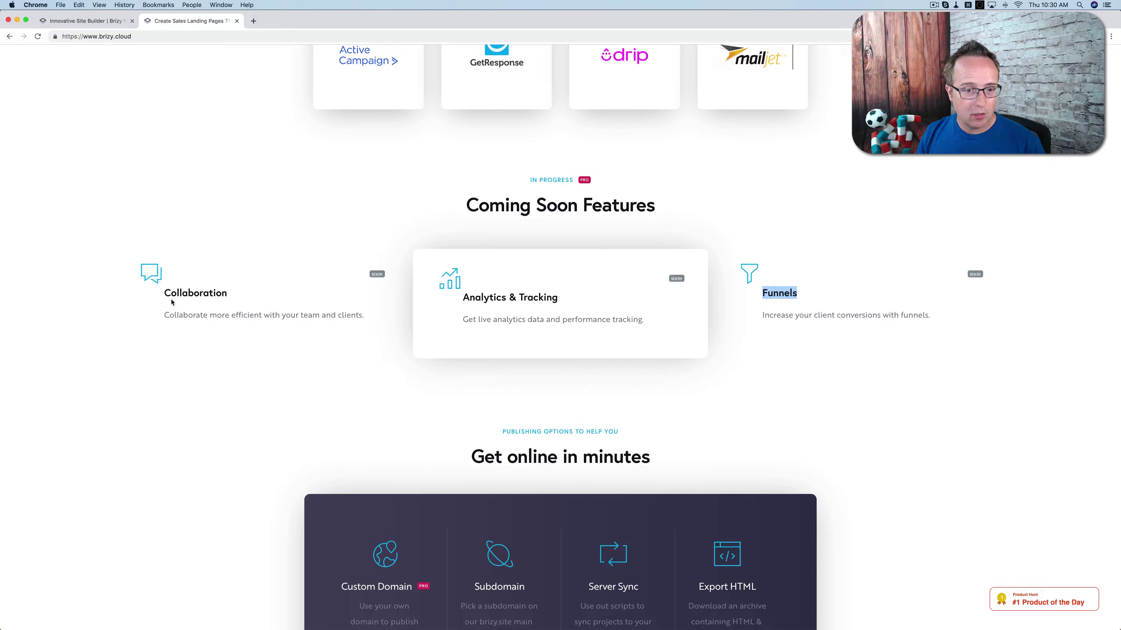
left_click(770, 295)
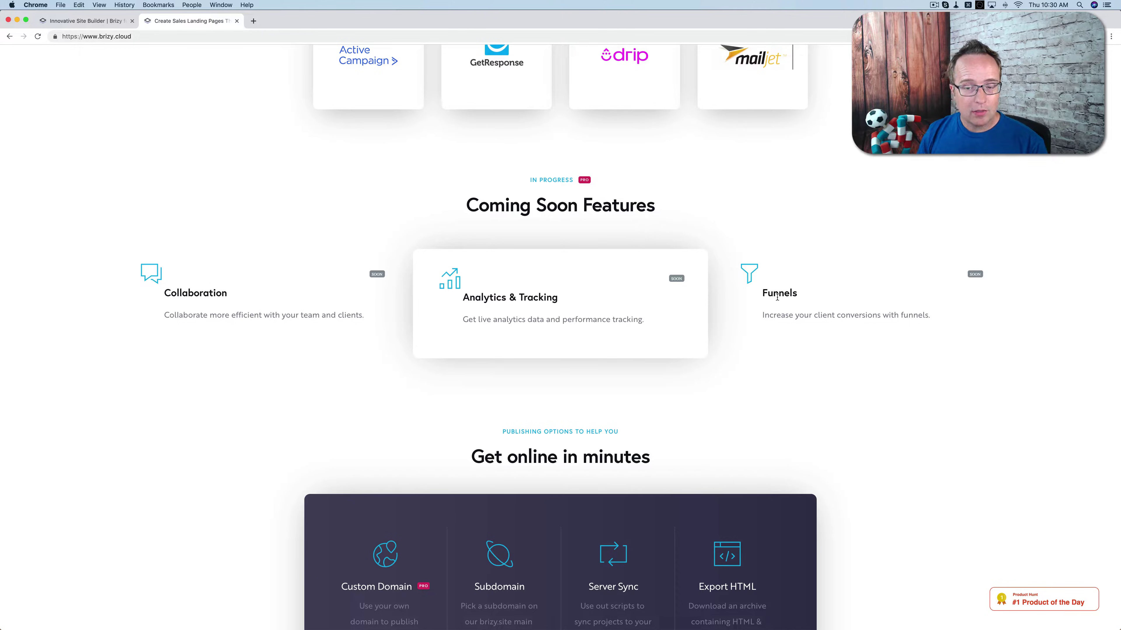
Scroll to the Free, Personal and Studio cards and highlight the Free plan's 'Live Sync on Your Server'
scroll(777, 298, "down", 15)
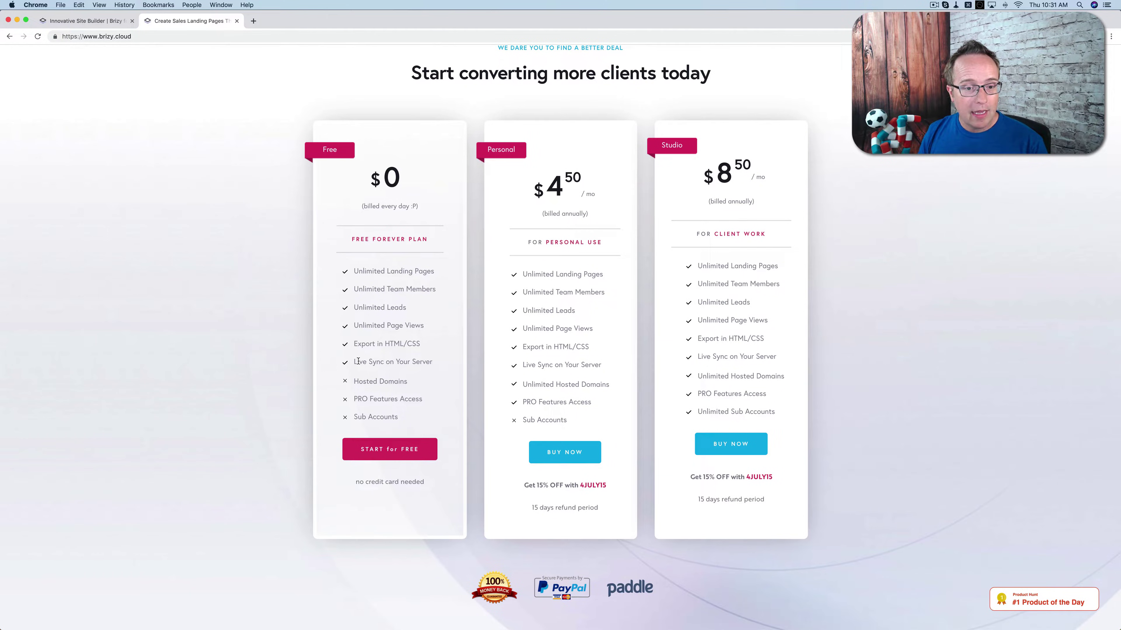
left_click_drag(353, 362, 433, 366)
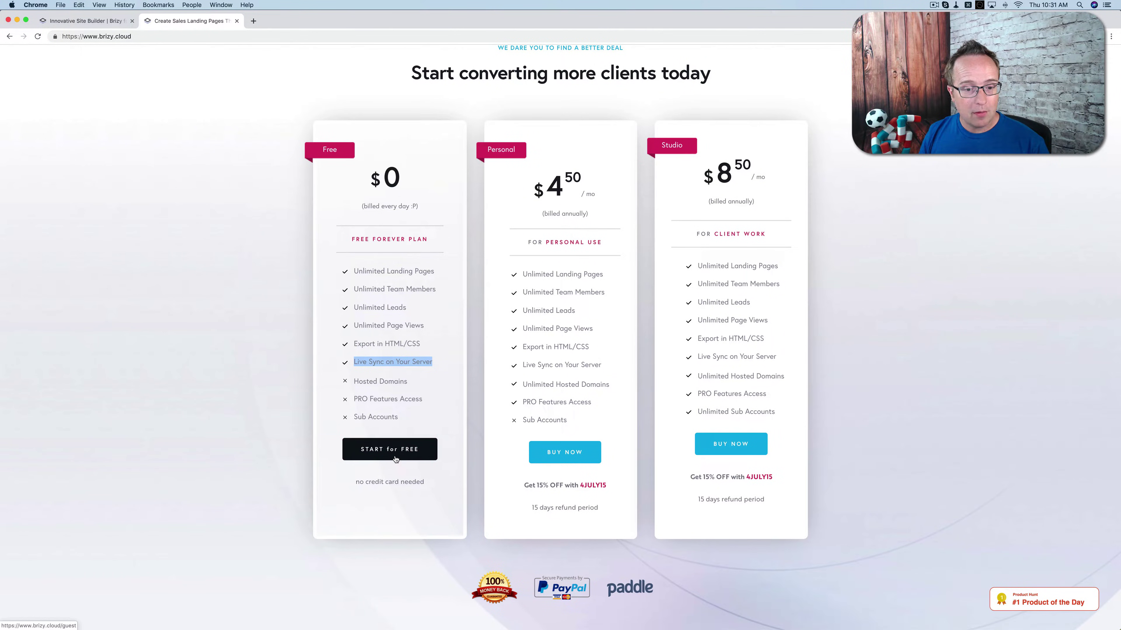
Sign up free, create a page renamed from Page #1 to 'My First Landing Page', and edit it
left_click(398, 455)
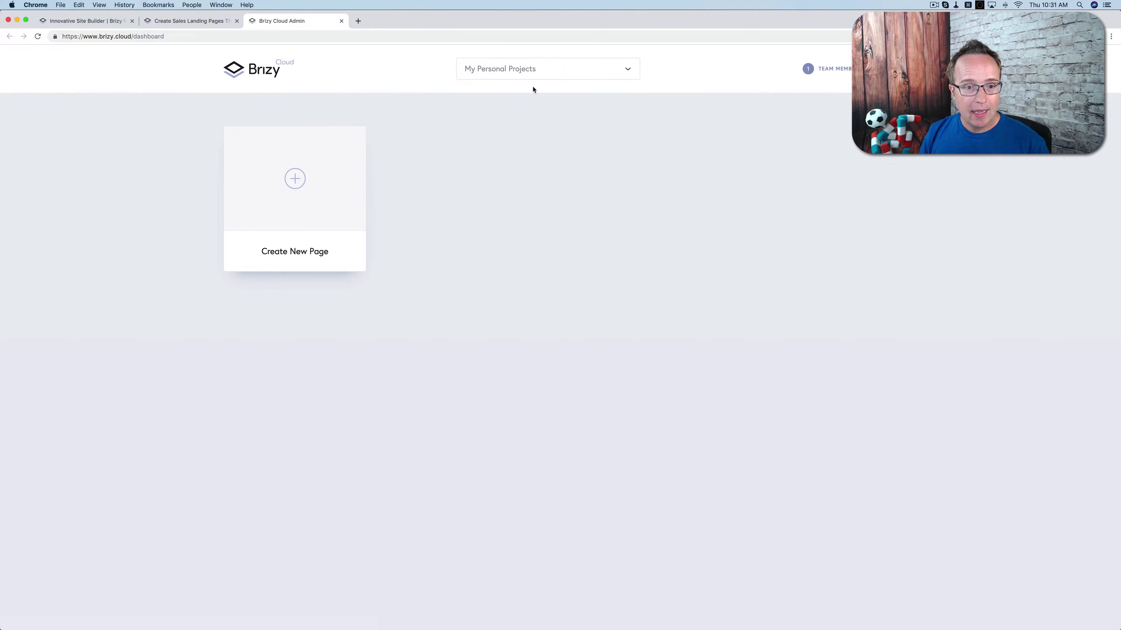
left_click(316, 161)
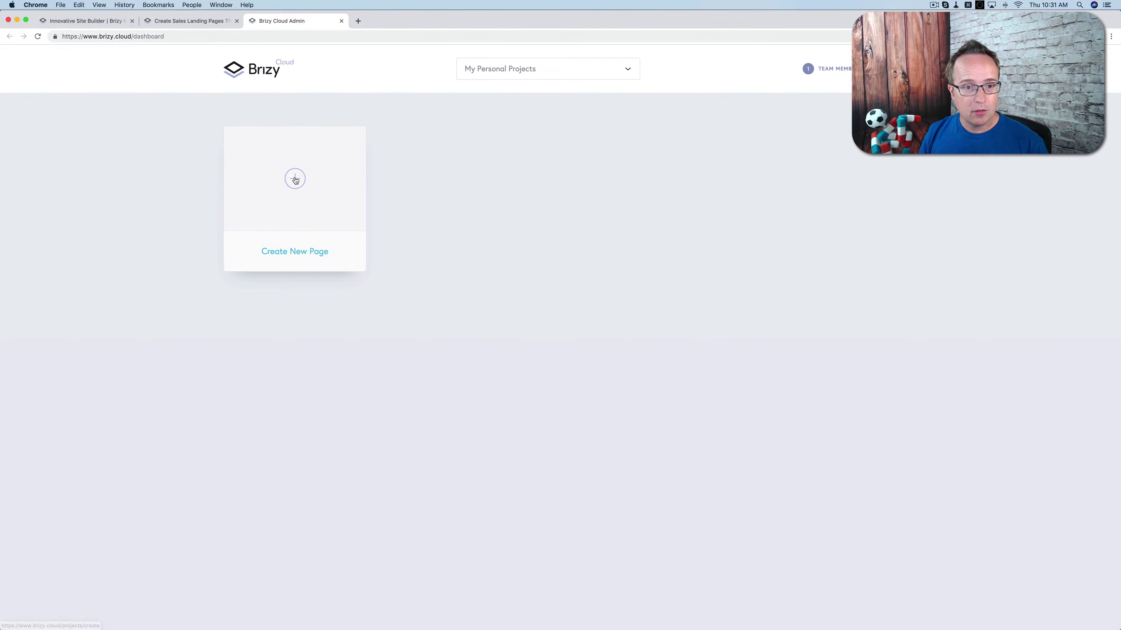
left_click(265, 242)
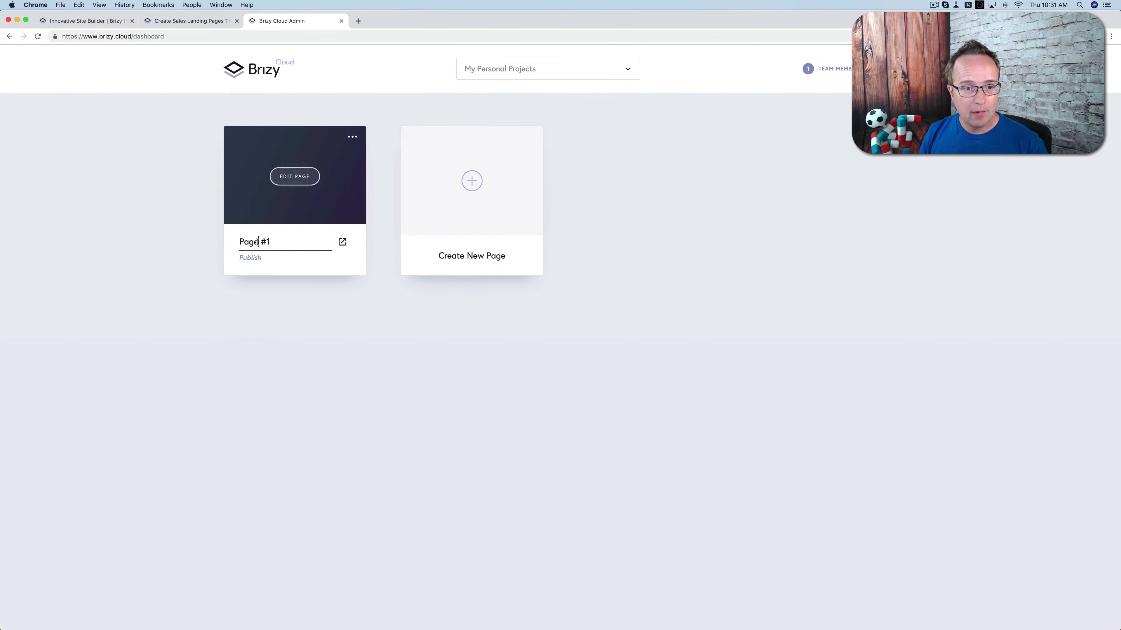
left_click_drag(270, 242, 217, 242)
type("My Fir")
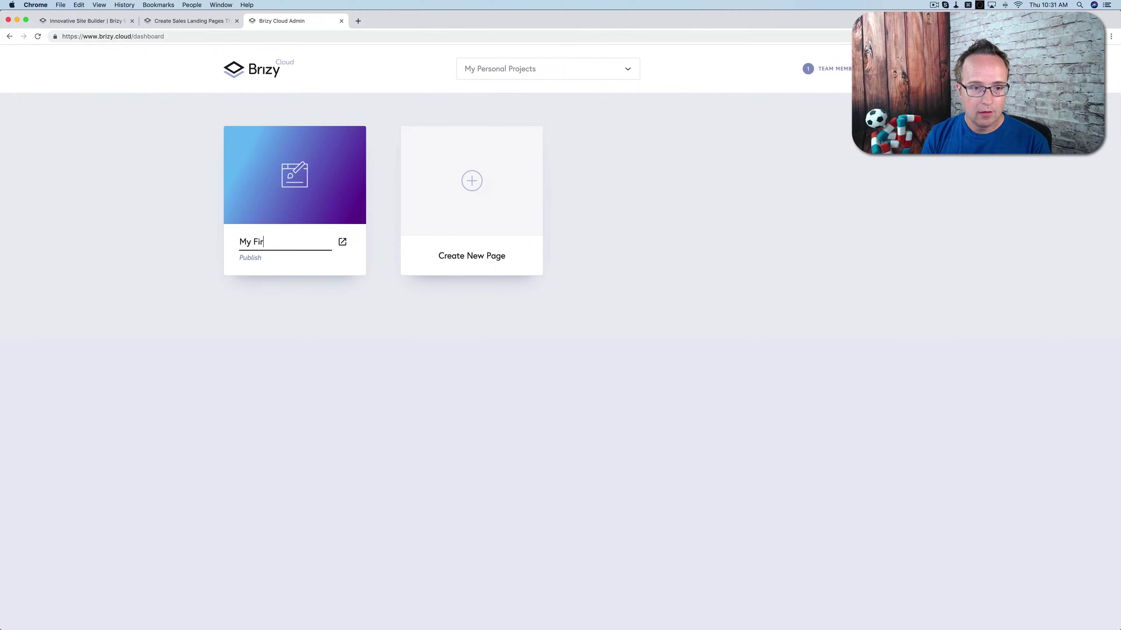
type("st Landing Page")
key("Return")
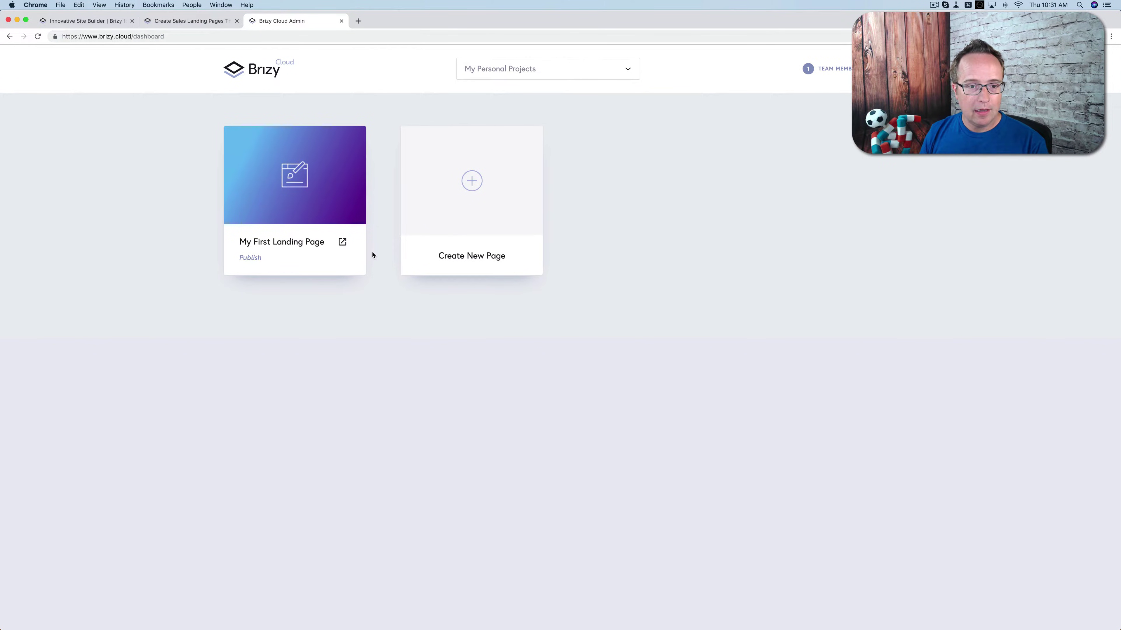
mouse_move(357, 250)
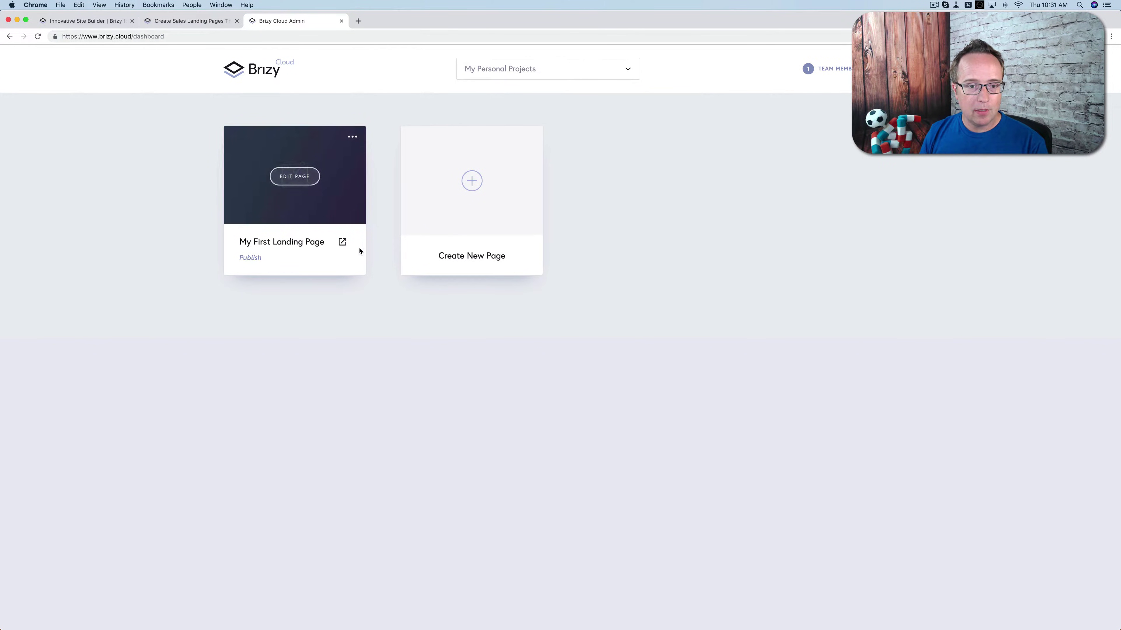
left_click(289, 178)
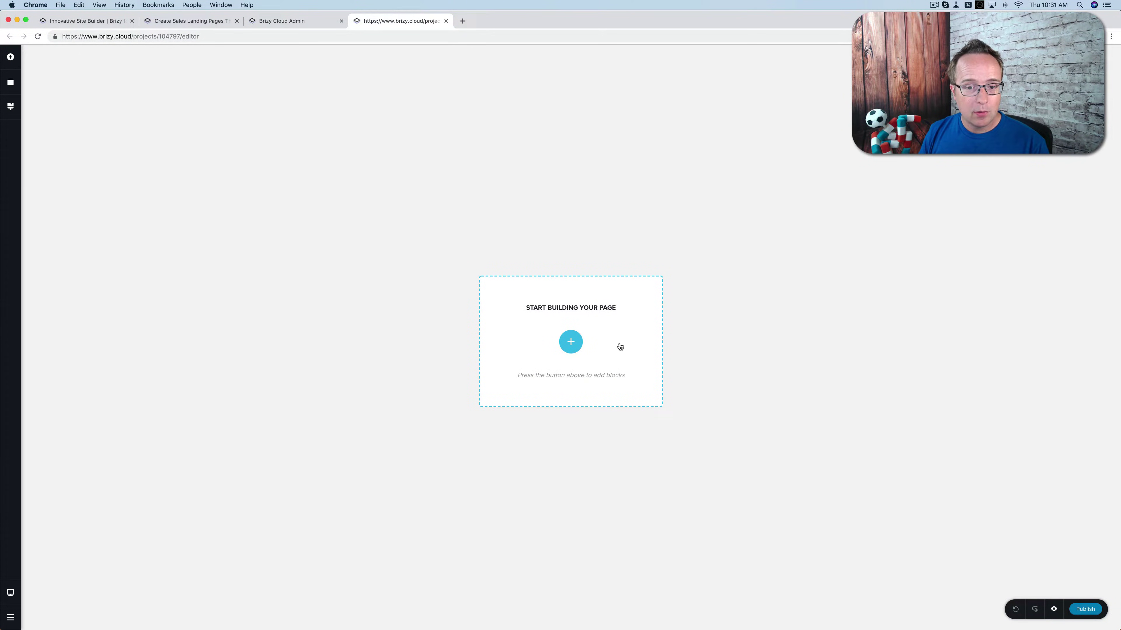
In the page layouts library, preview the Base Ground pack's About, Gallery, Contact Us, Services and Project Details pages
left_click(571, 343)
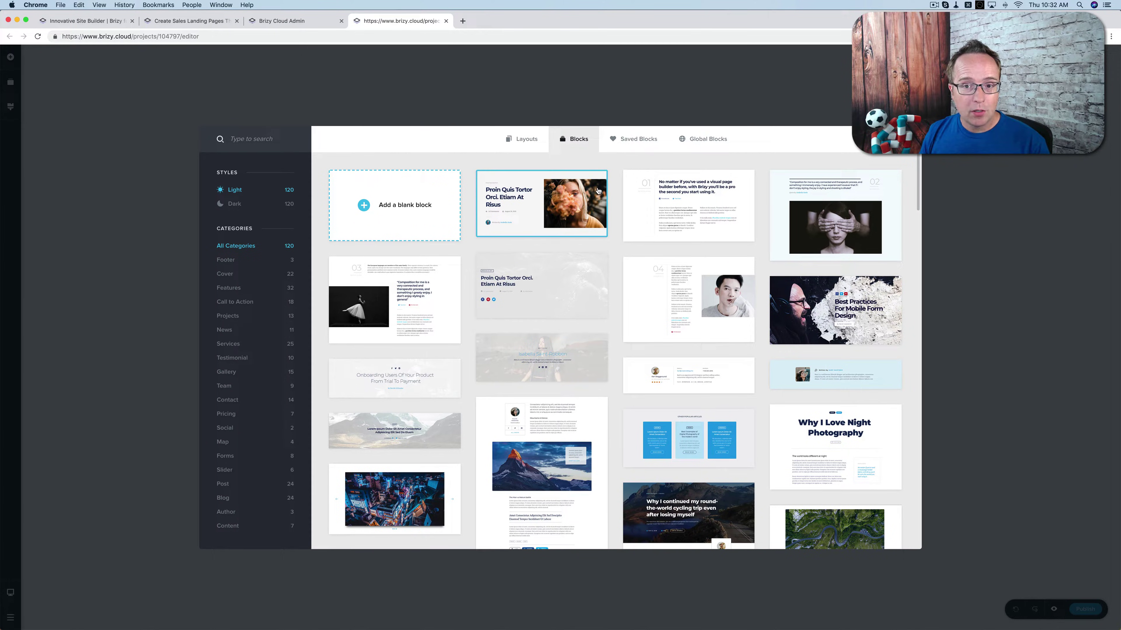
left_click(527, 140)
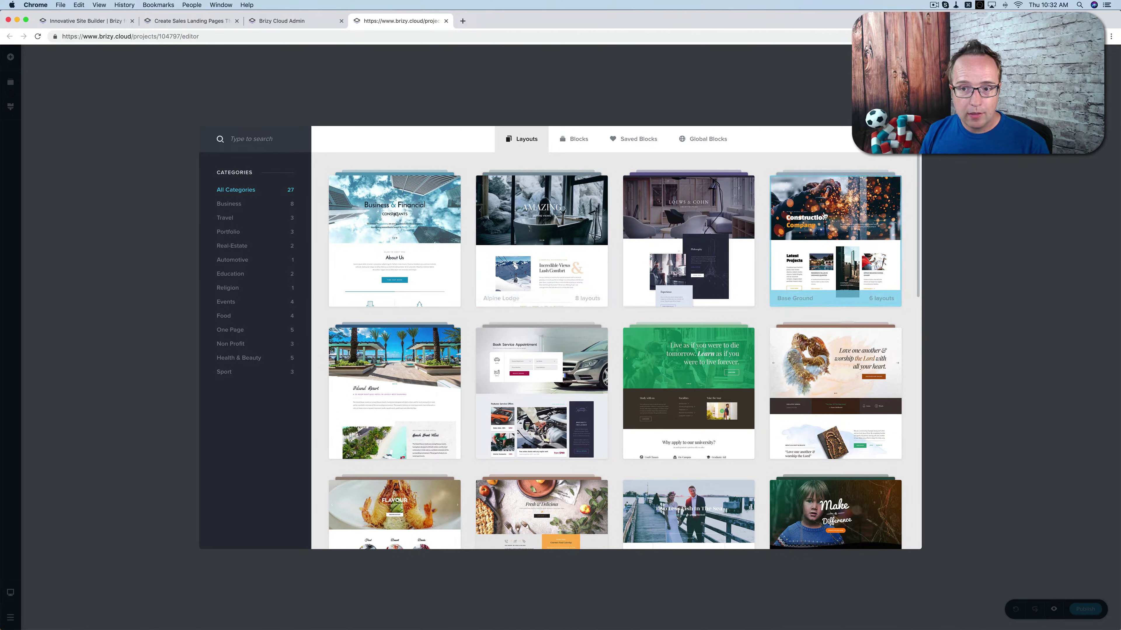
left_click(853, 210)
scroll(571, 237, "down", 5)
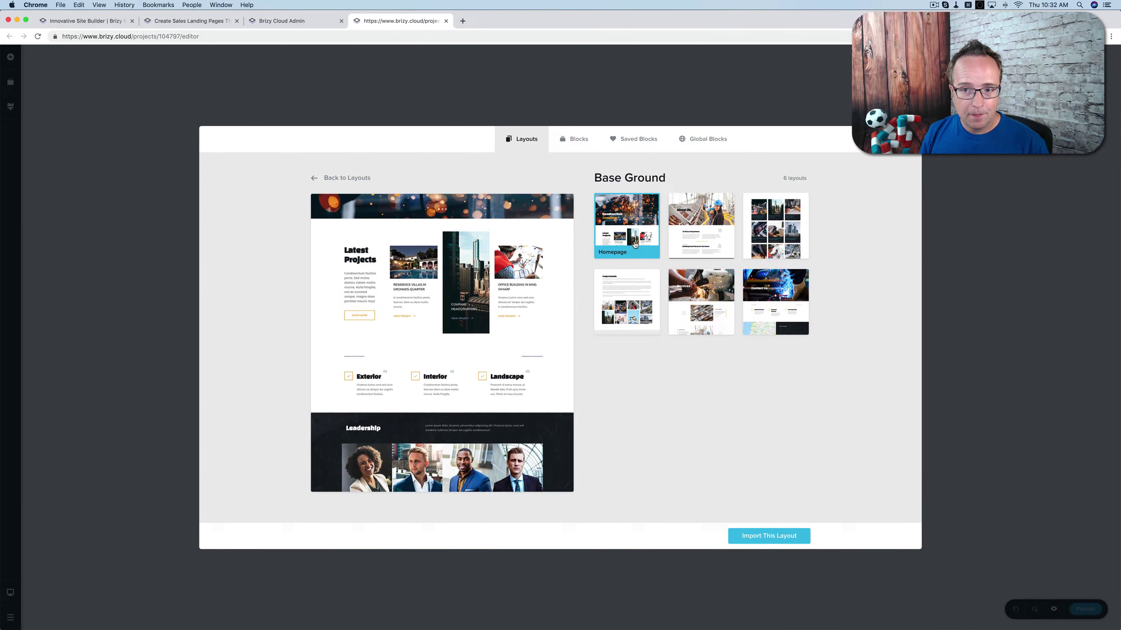
left_click(706, 234)
left_click(757, 248)
left_click(776, 305)
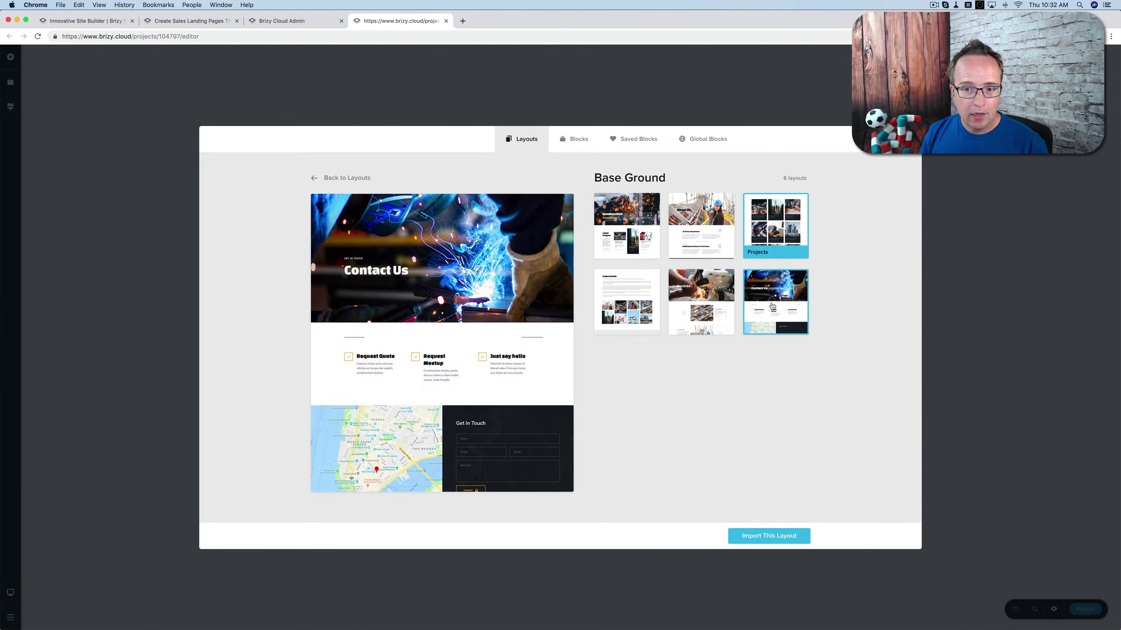
left_click(701, 305)
left_click(645, 297)
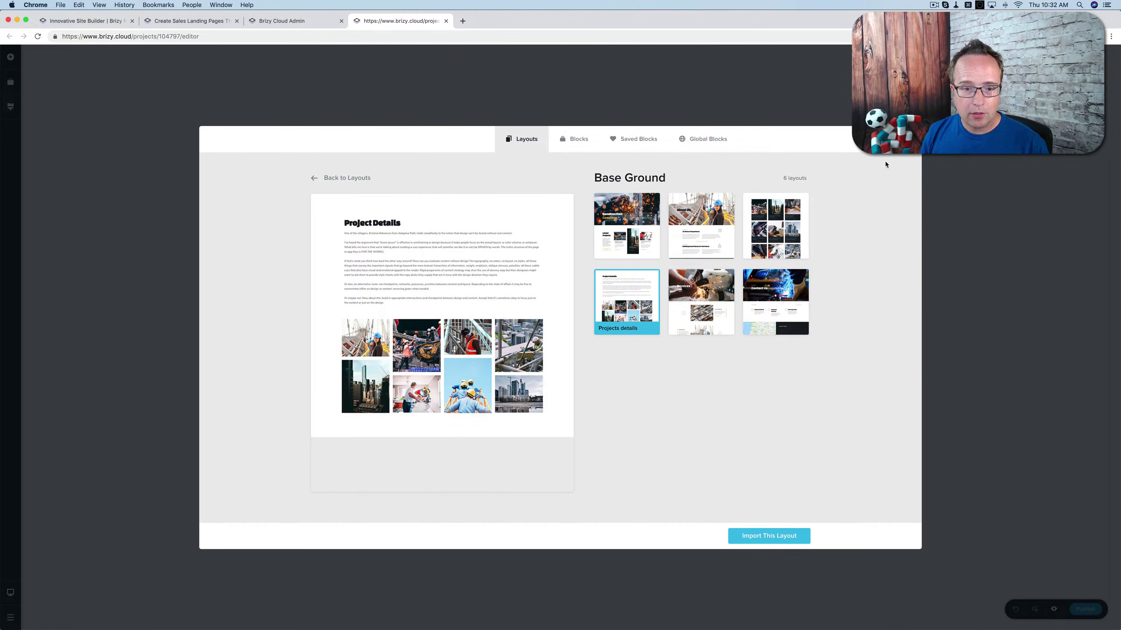
left_click(320, 177)
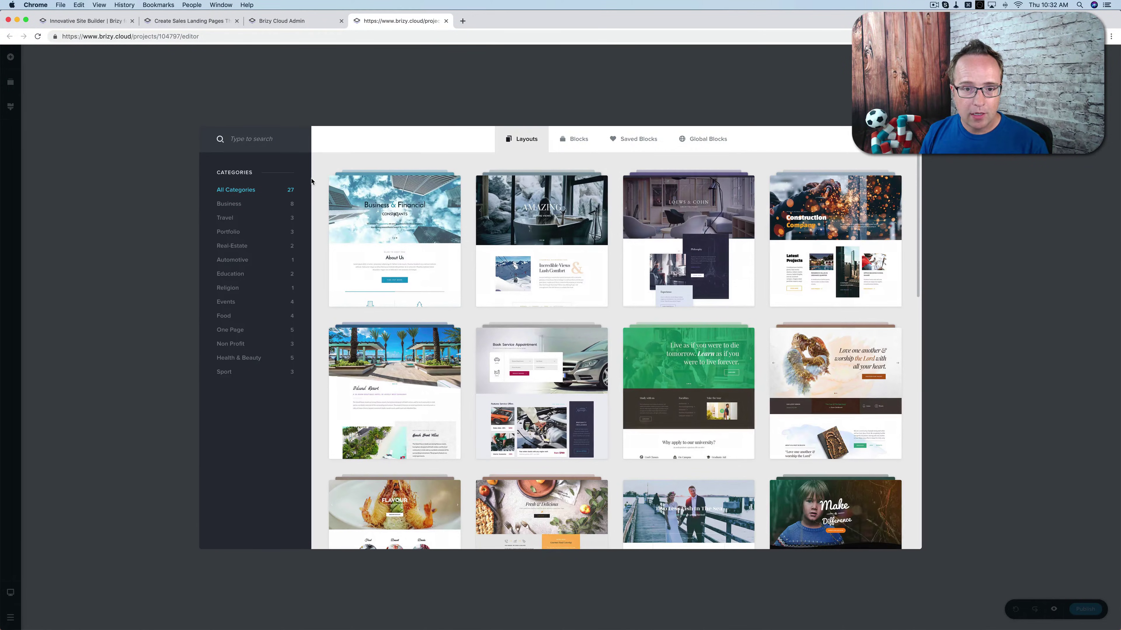
Browse the full layout list, then open the Base Ground Construction Company pack details
scroll(541, 282, "down", 5)
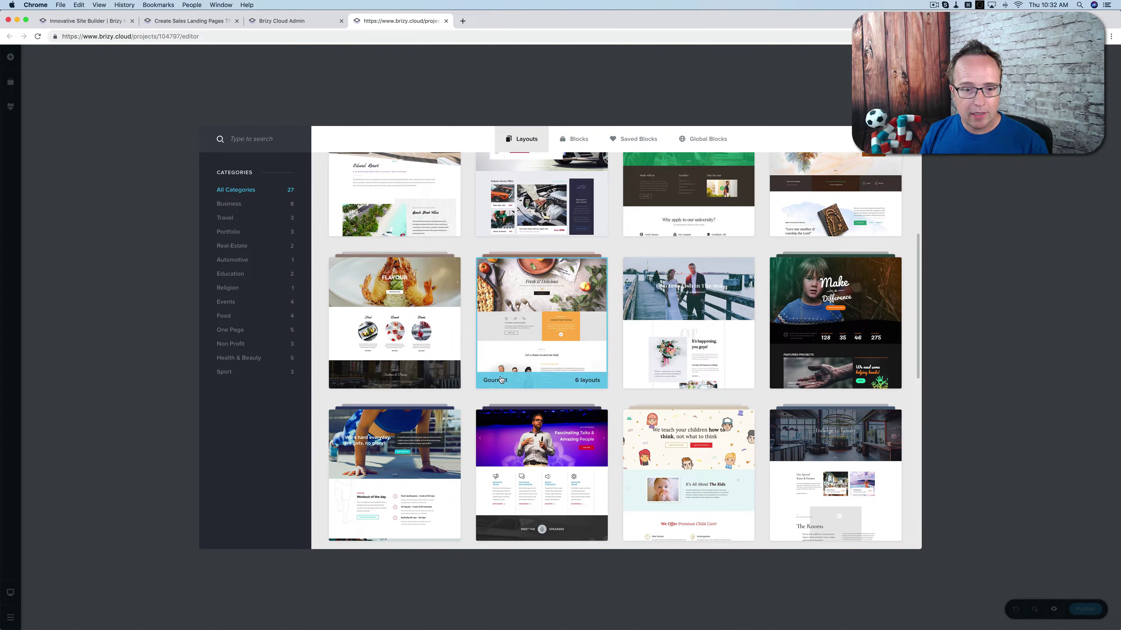
scroll(481, 348, "down", 2)
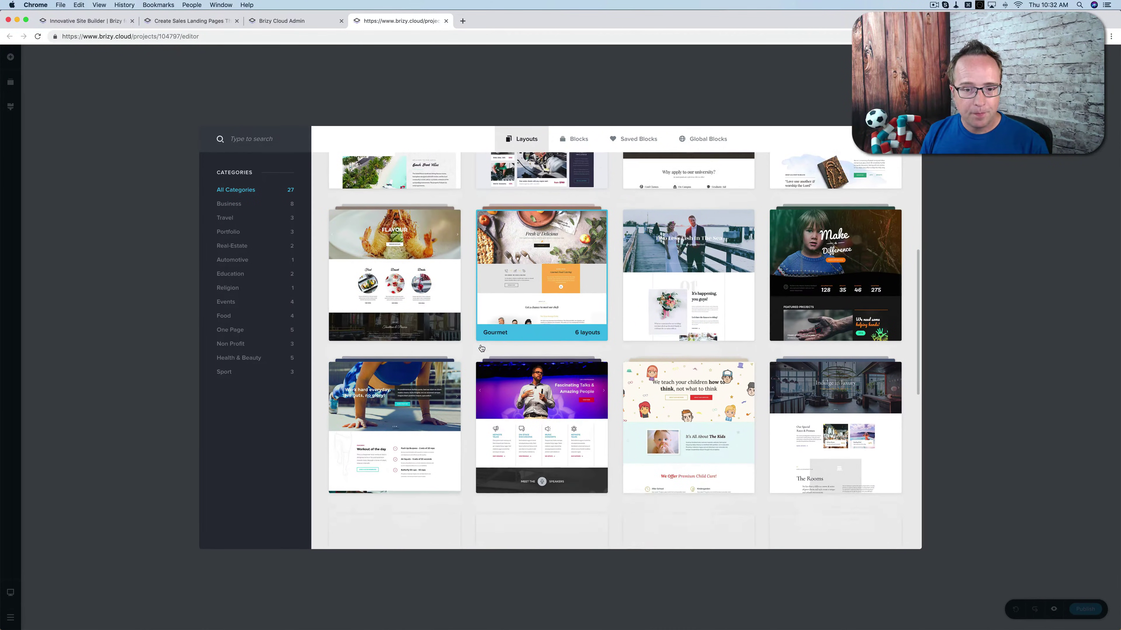
scroll(481, 349, "down", 10)
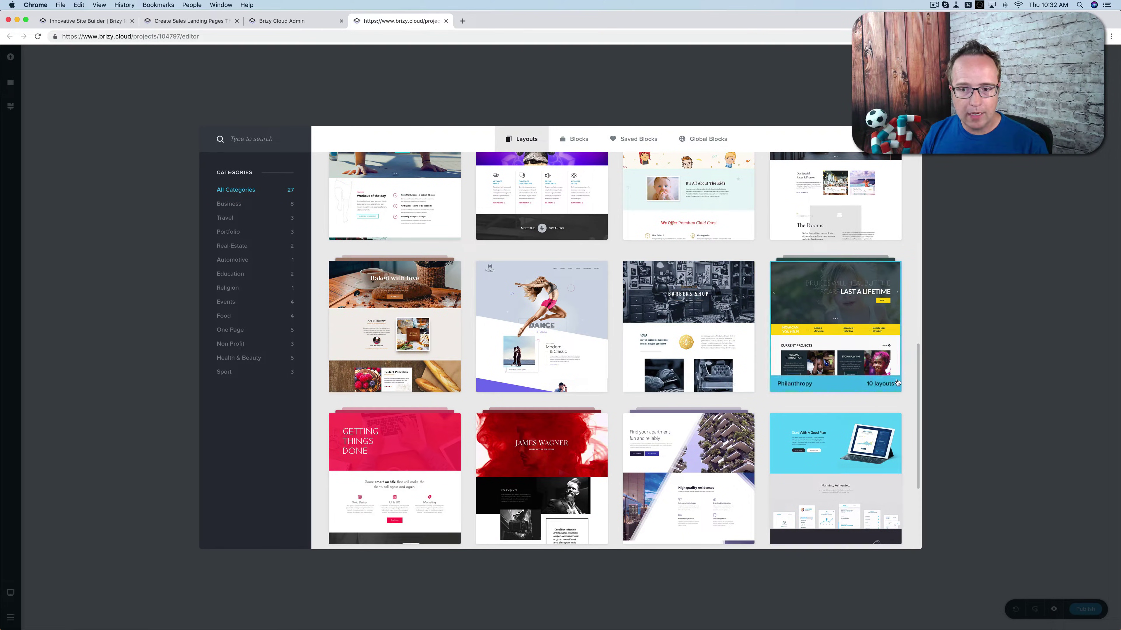
scroll(764, 430, "up", 1)
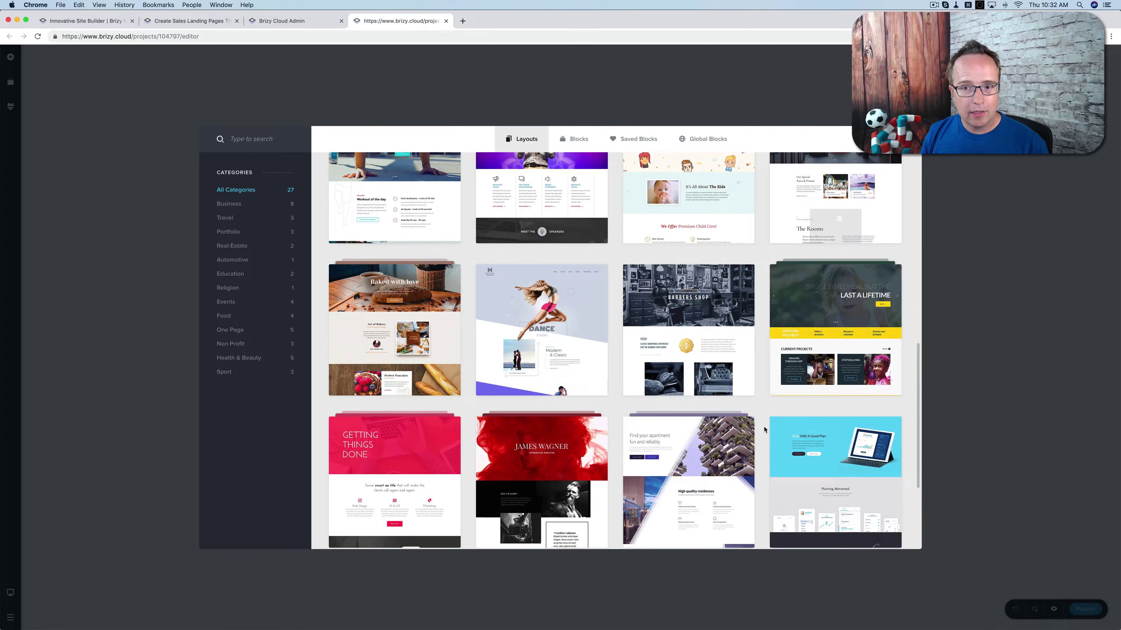
scroll(764, 429, "up", 15)
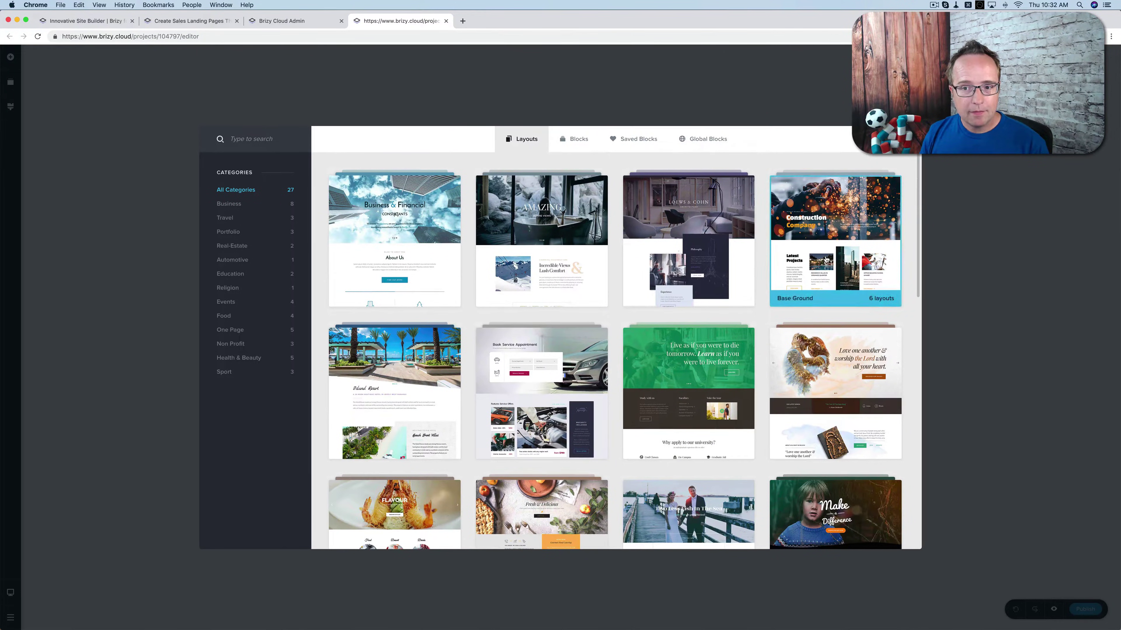
left_click(829, 256)
Import the Base Ground layout and change the hero word 'Construction' to 'Welding'
left_click(751, 547)
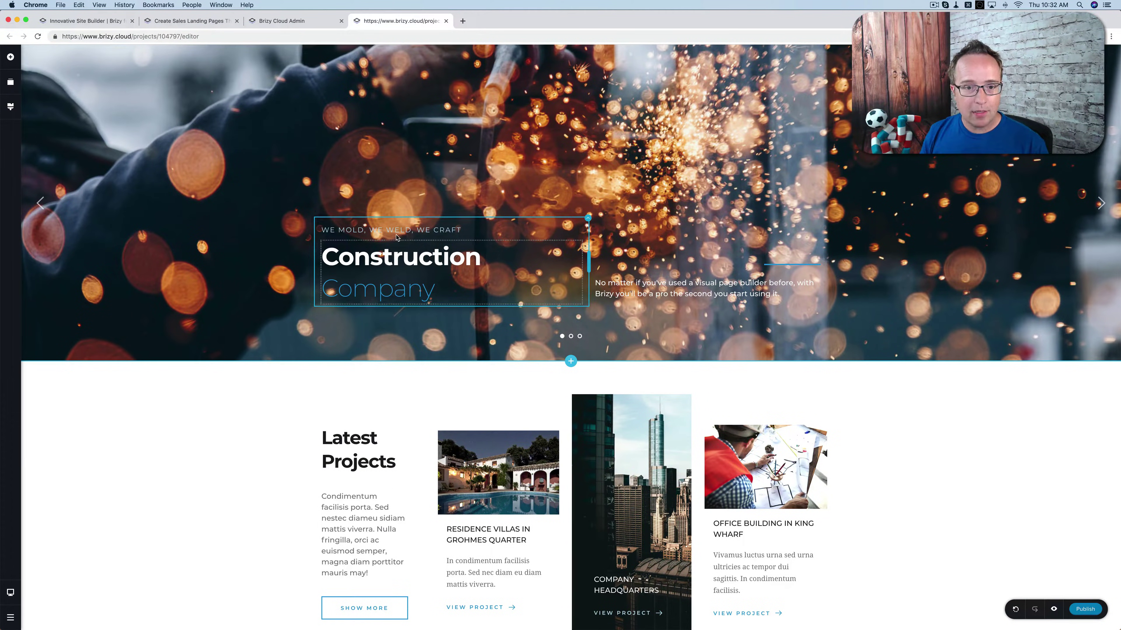
left_click(420, 258)
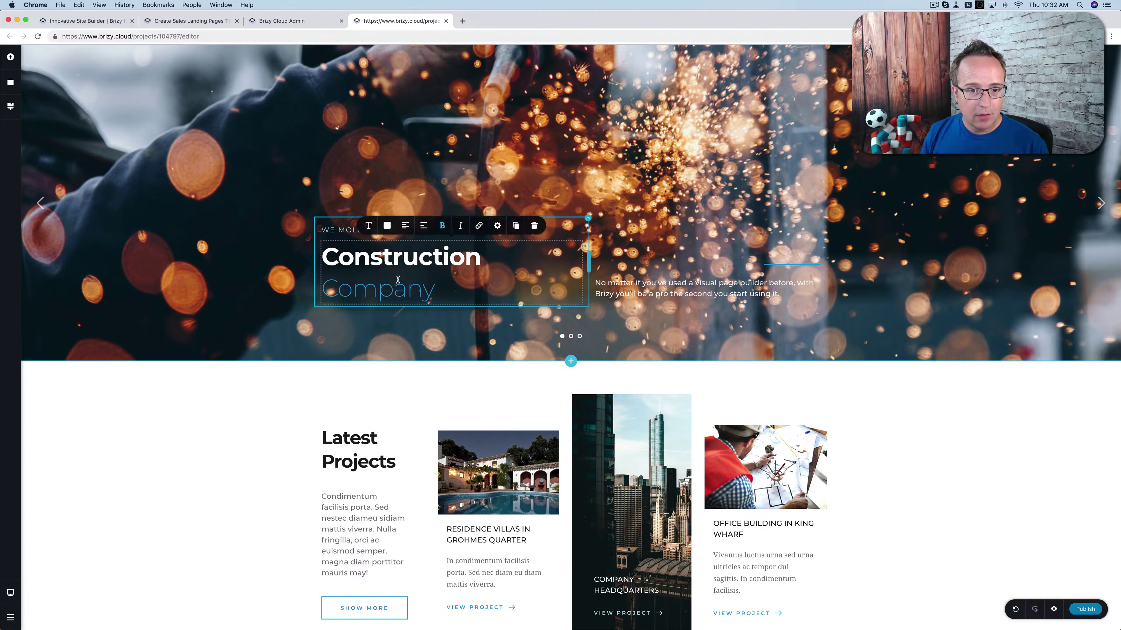
double_click(380, 252)
type("W")
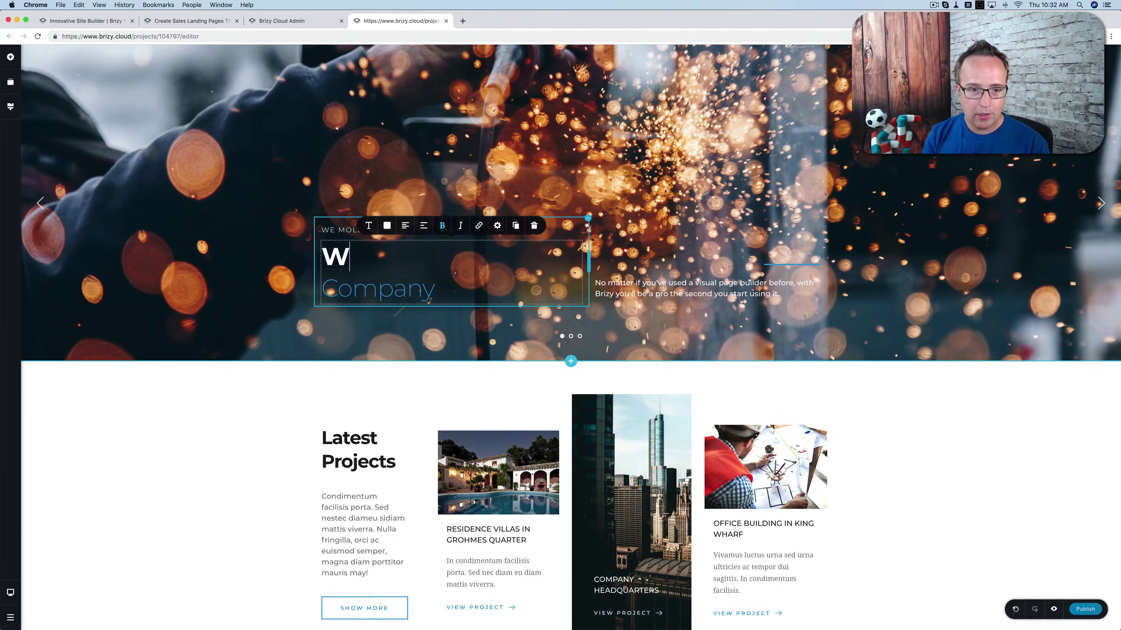
type("elding")
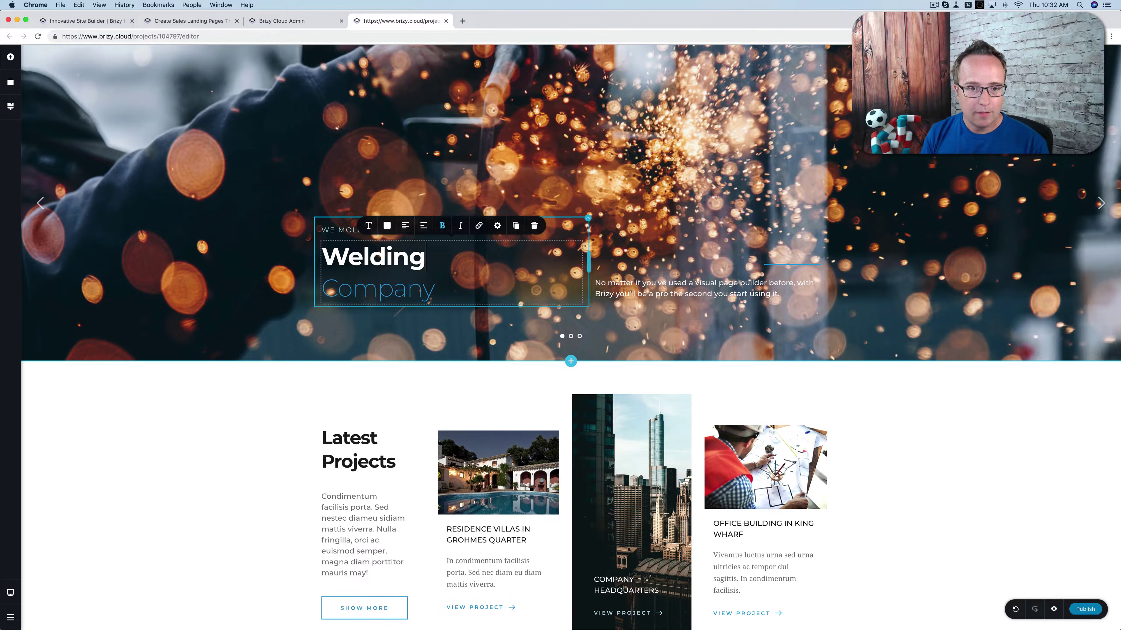
left_click(548, 334)
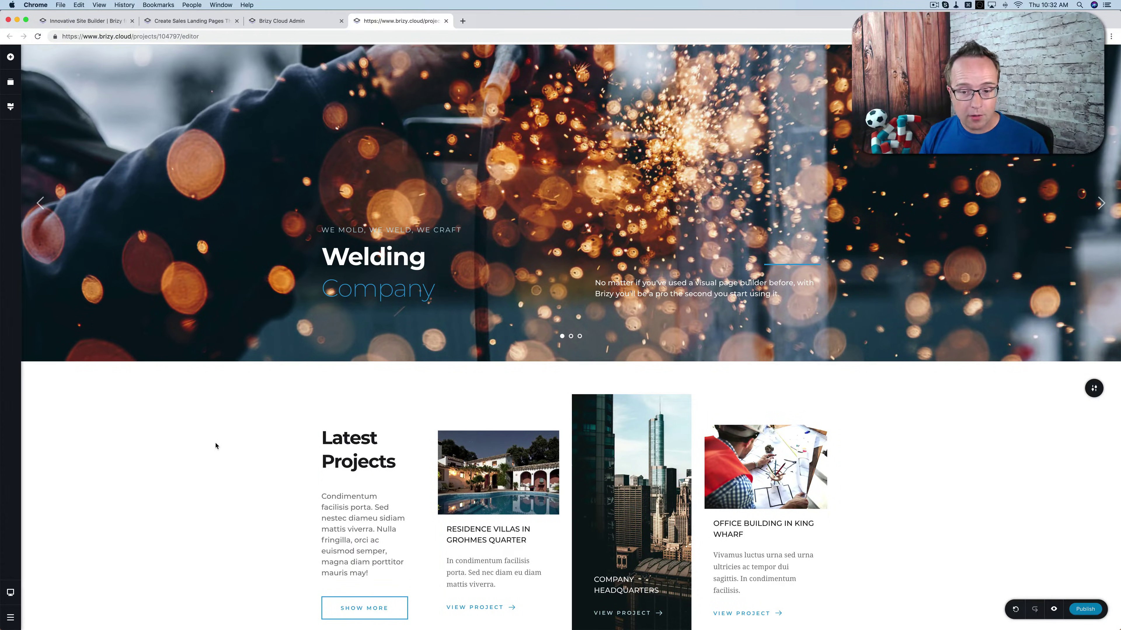
Scroll through the edited page, publish it, and close the editor tab
scroll(221, 459, "down", 3)
scroll(228, 476, "down", 20)
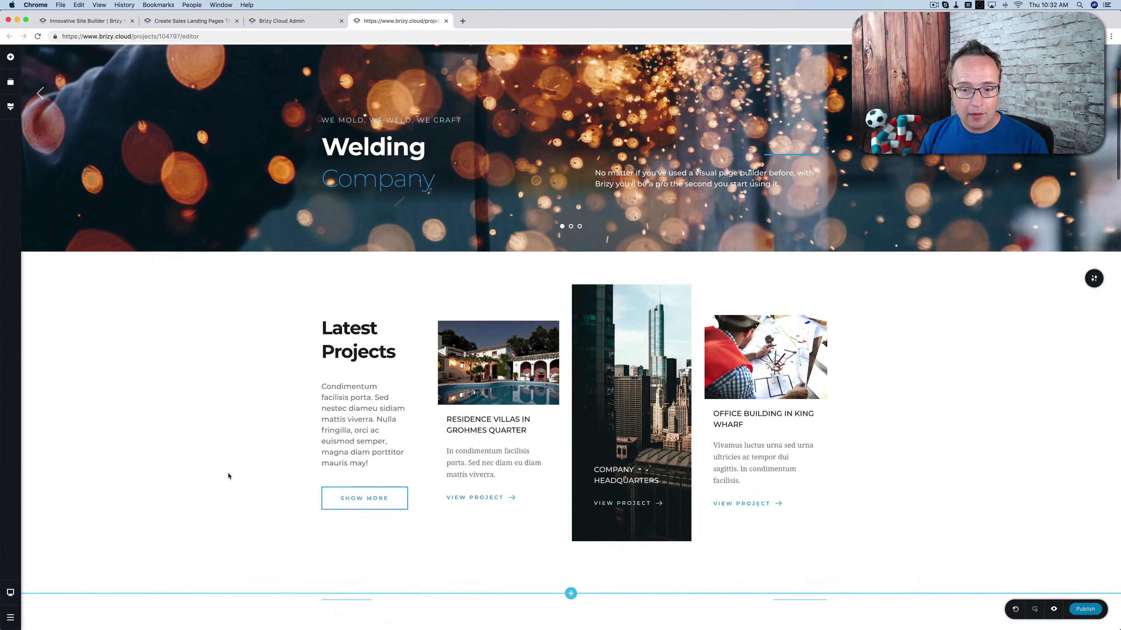
scroll(228, 476, "down", 10)
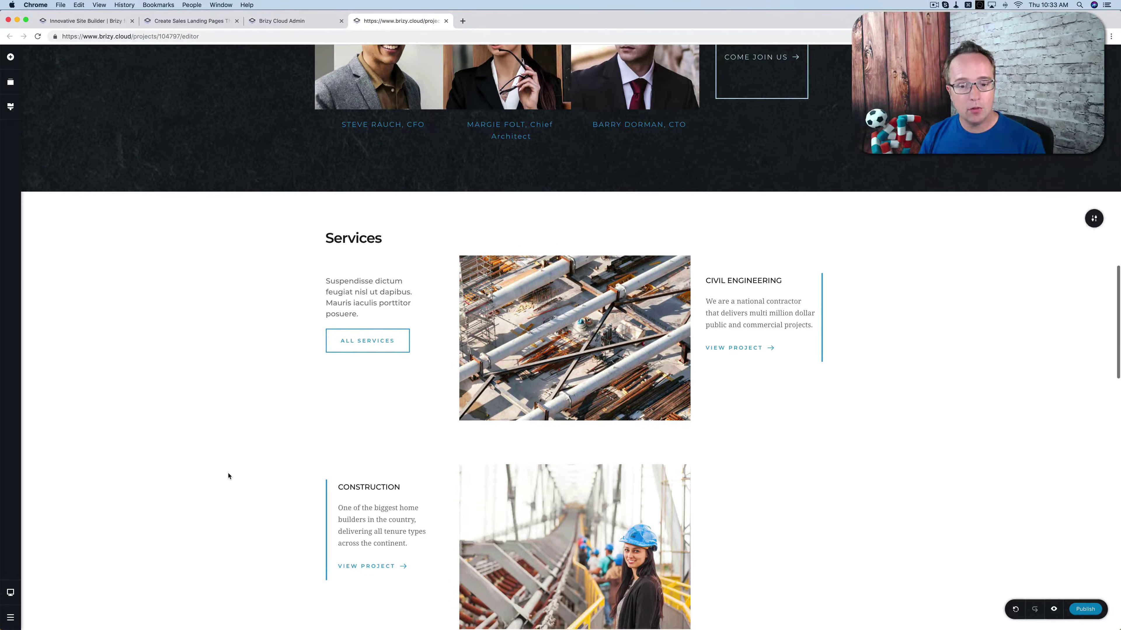
scroll(228, 476, "down", 4)
scroll(228, 476, "down", 3)
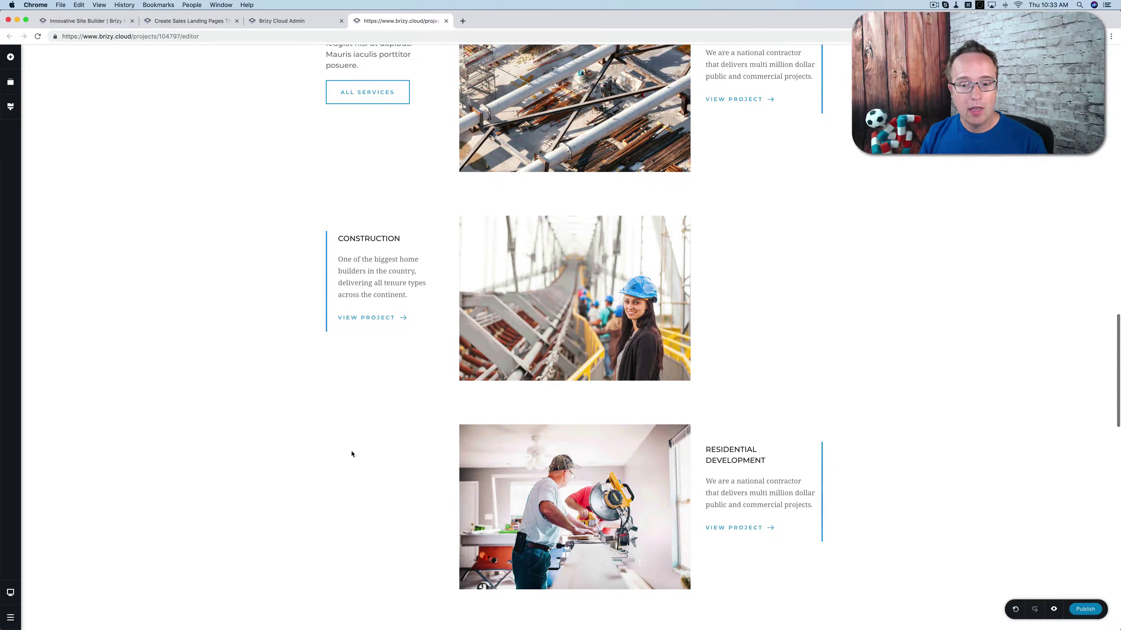
scroll(1041, 460, "down", 6)
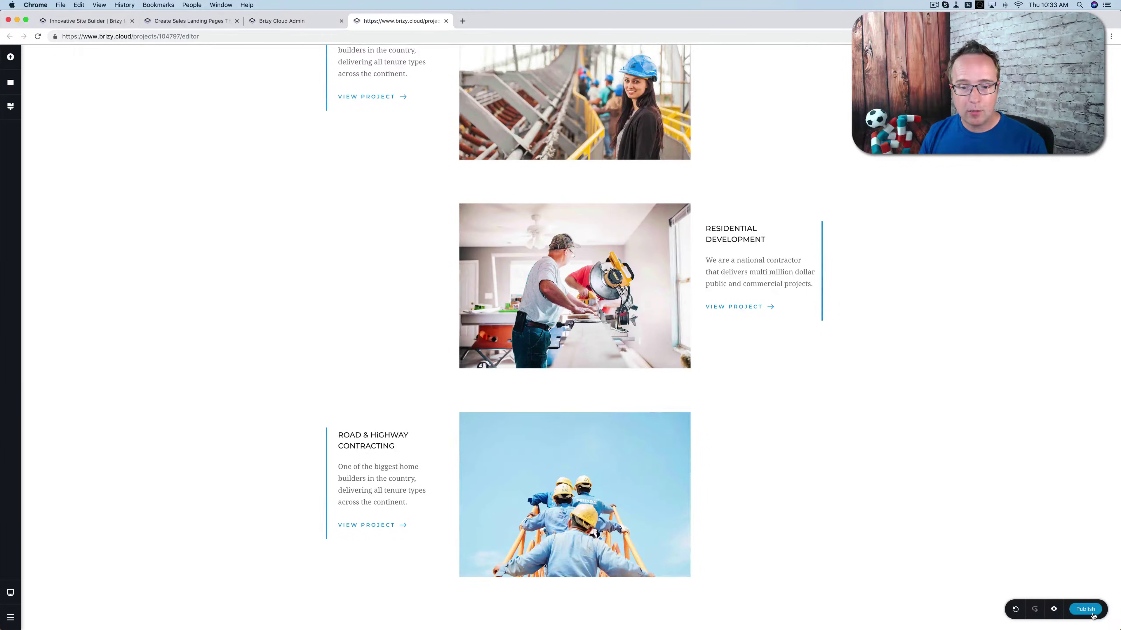
left_click(1086, 614)
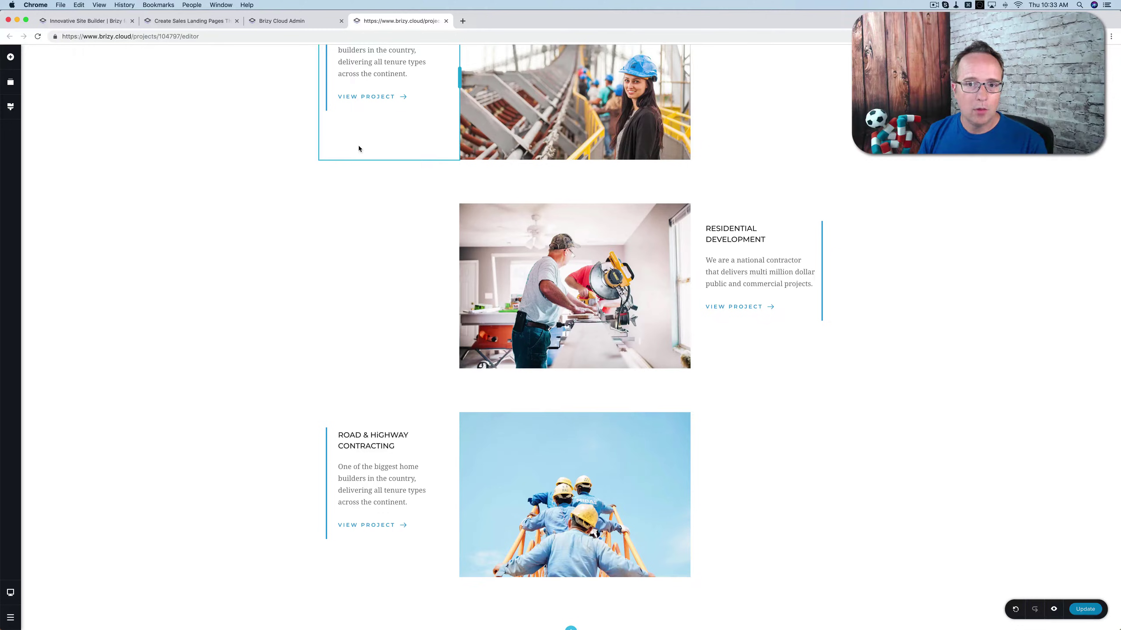
left_click(446, 21)
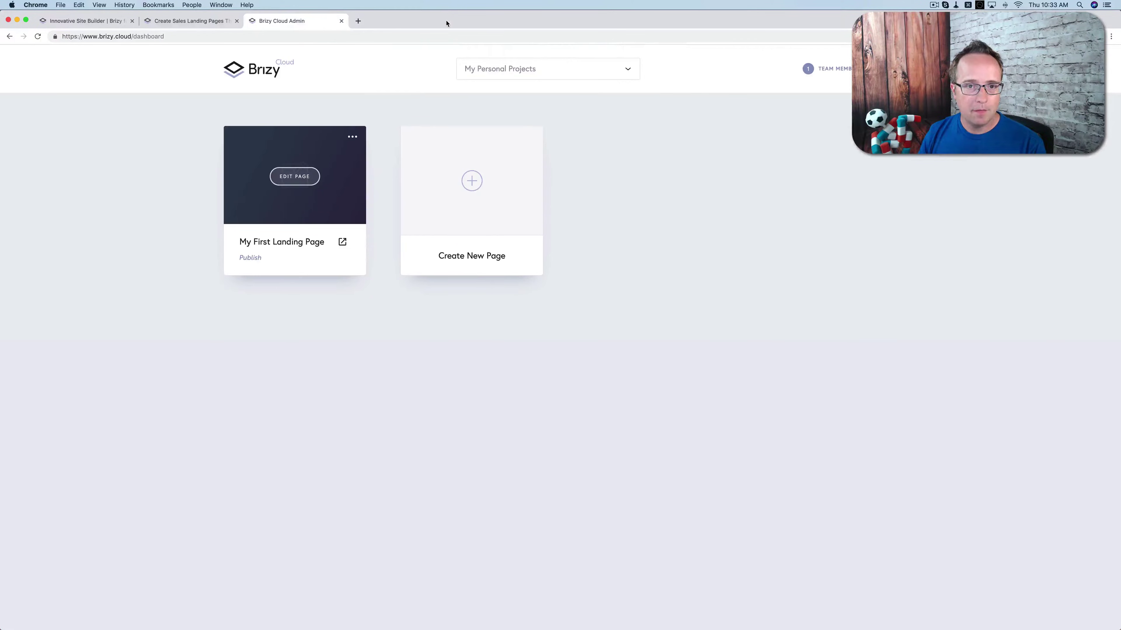
Zoom in the dashboard, glance at the page's publishing options, then open the live page in a new tab
key("super+plus")
key("super+plus")
key("super+plus")
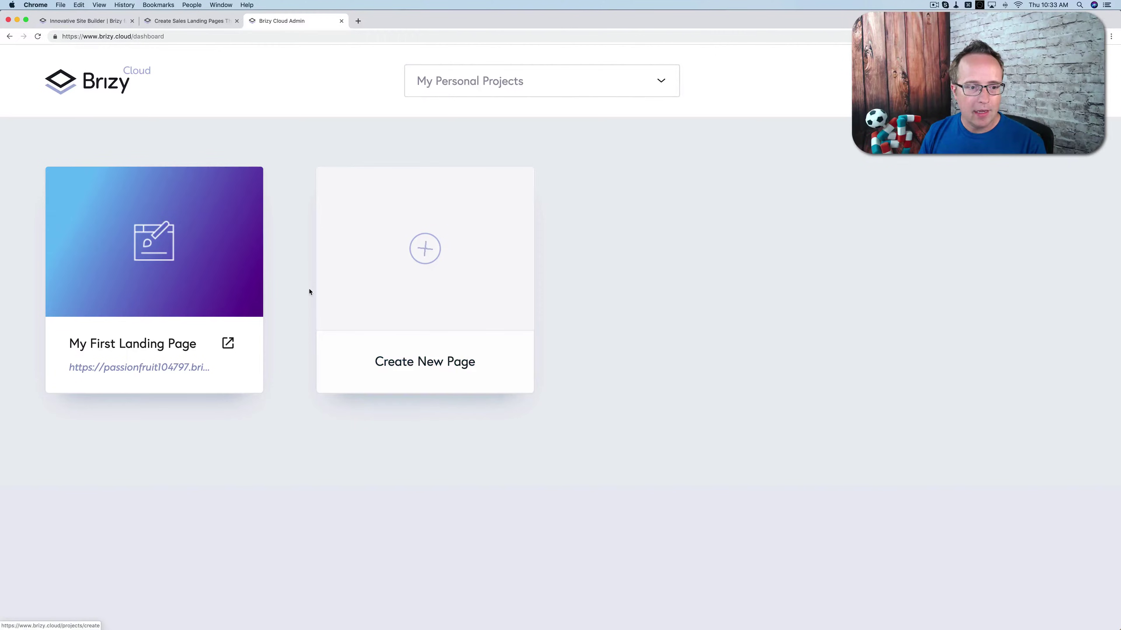
mouse_move(138, 240)
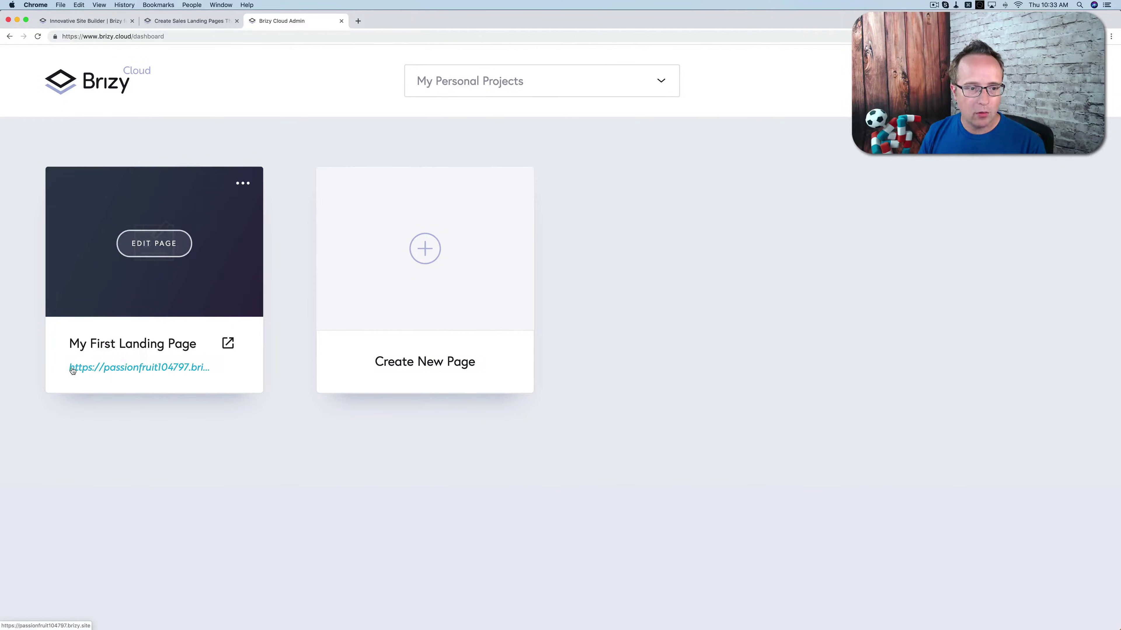
left_click(196, 370)
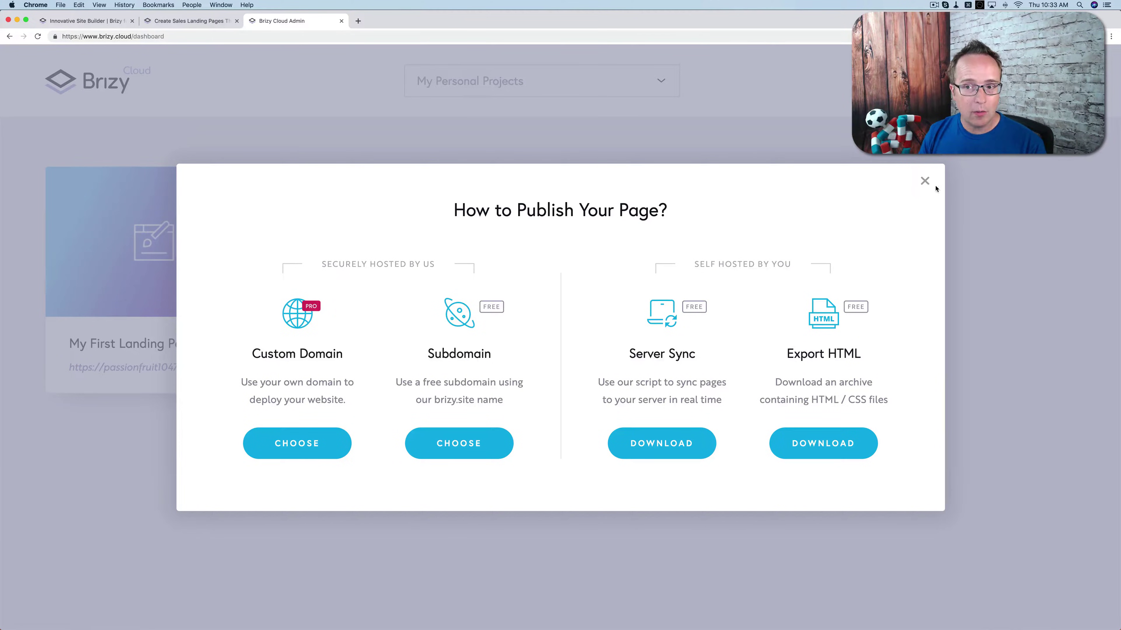
left_click(925, 181)
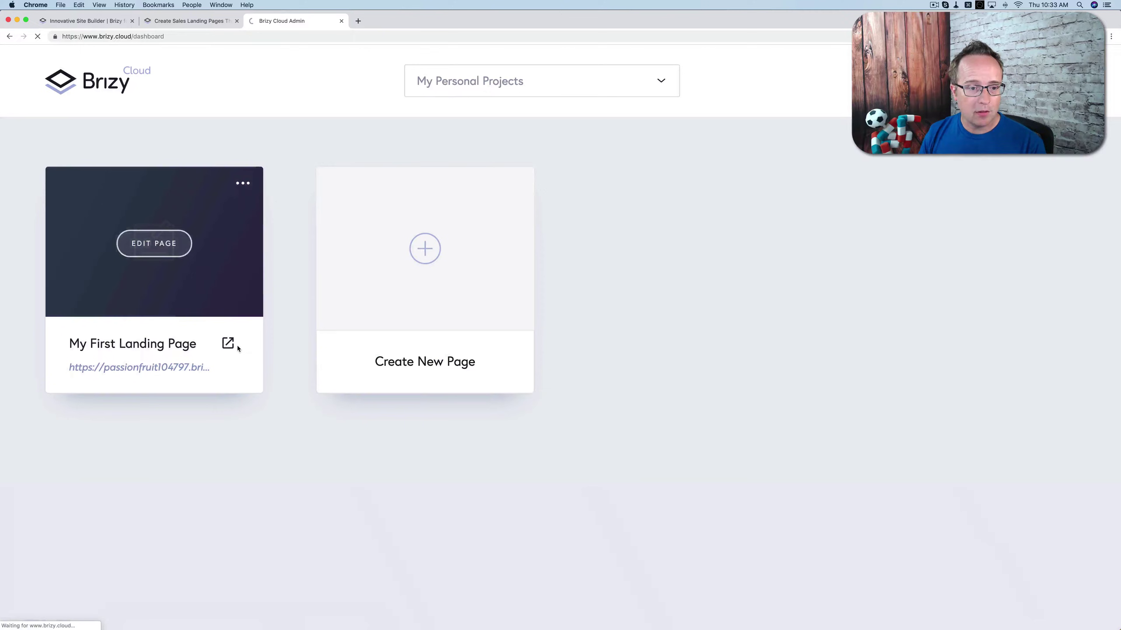
left_click(228, 344)
On the live brizy.site tab, check its address and scroll through the Welding Company page
left_click(386, 21)
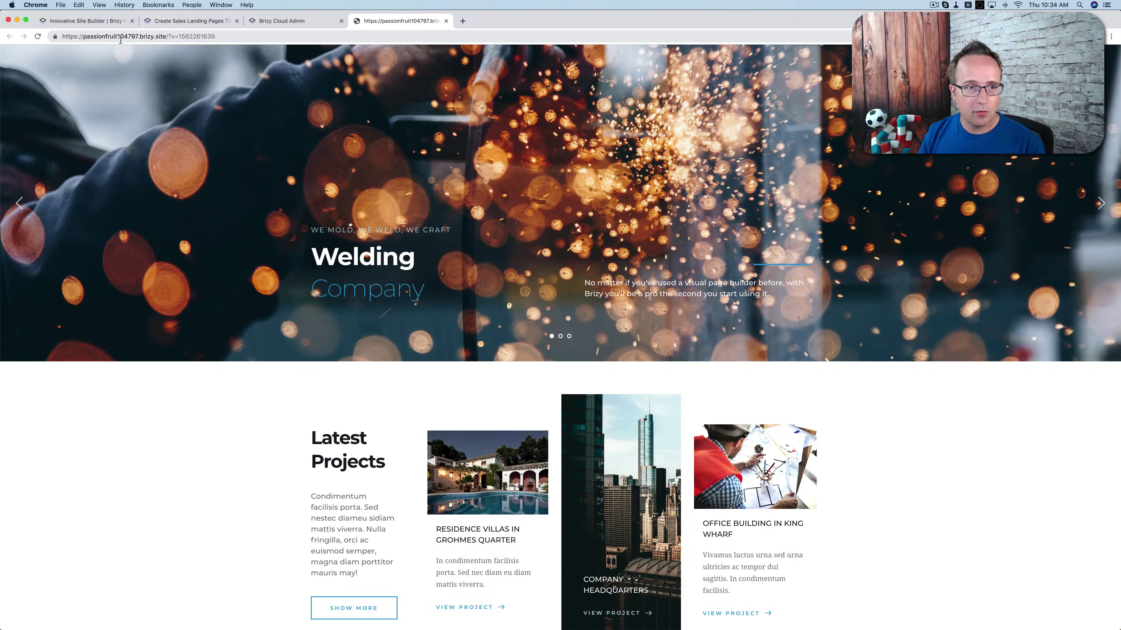
left_click(227, 37)
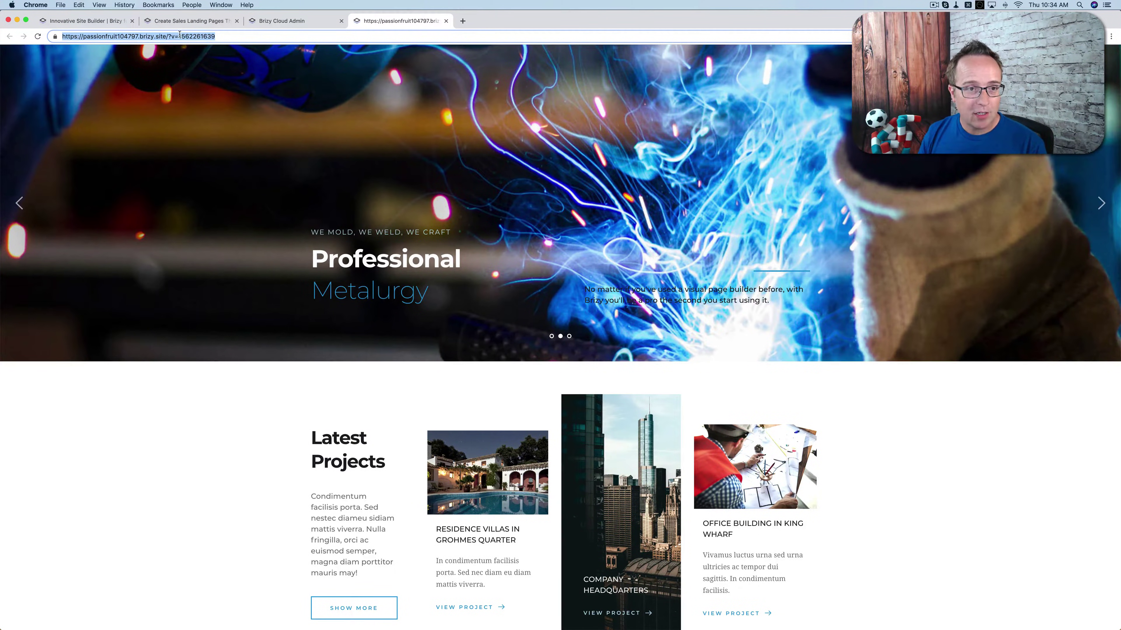
left_click(233, 231)
scroll(233, 231, "down", 5)
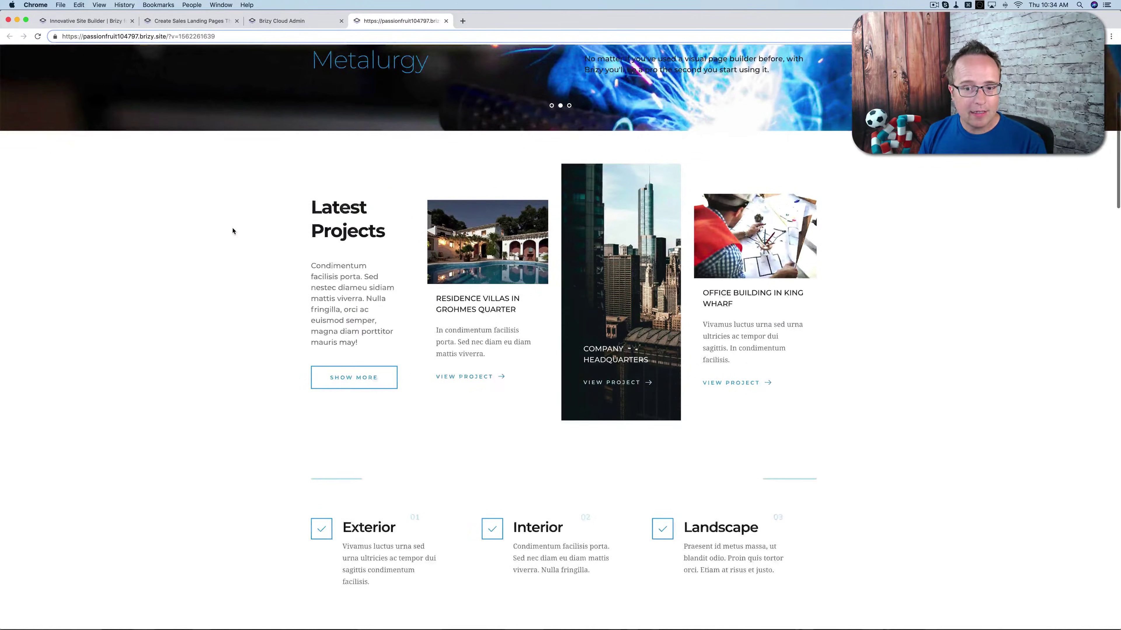
scroll(232, 231, "down", 20)
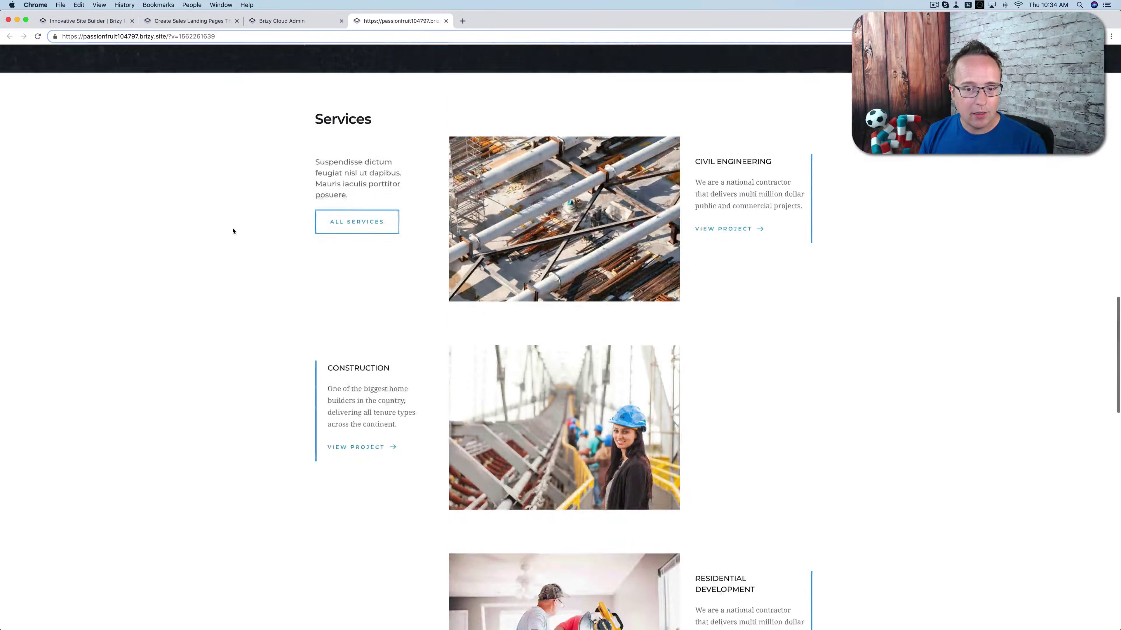
scroll(233, 231, "down", 20)
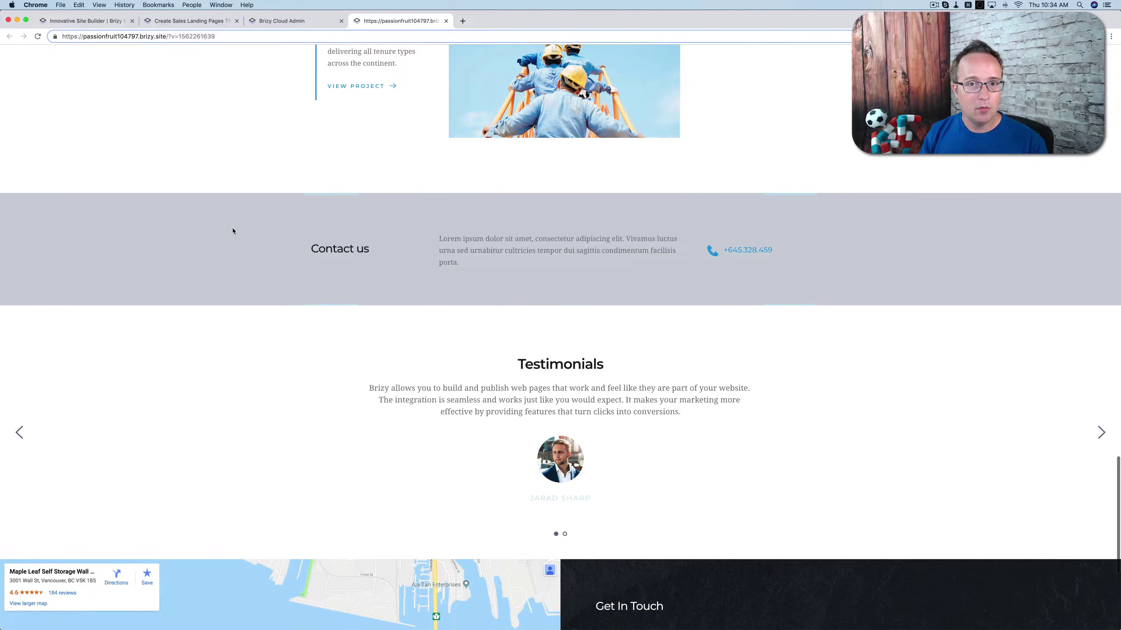
scroll(233, 231, "up", 20)
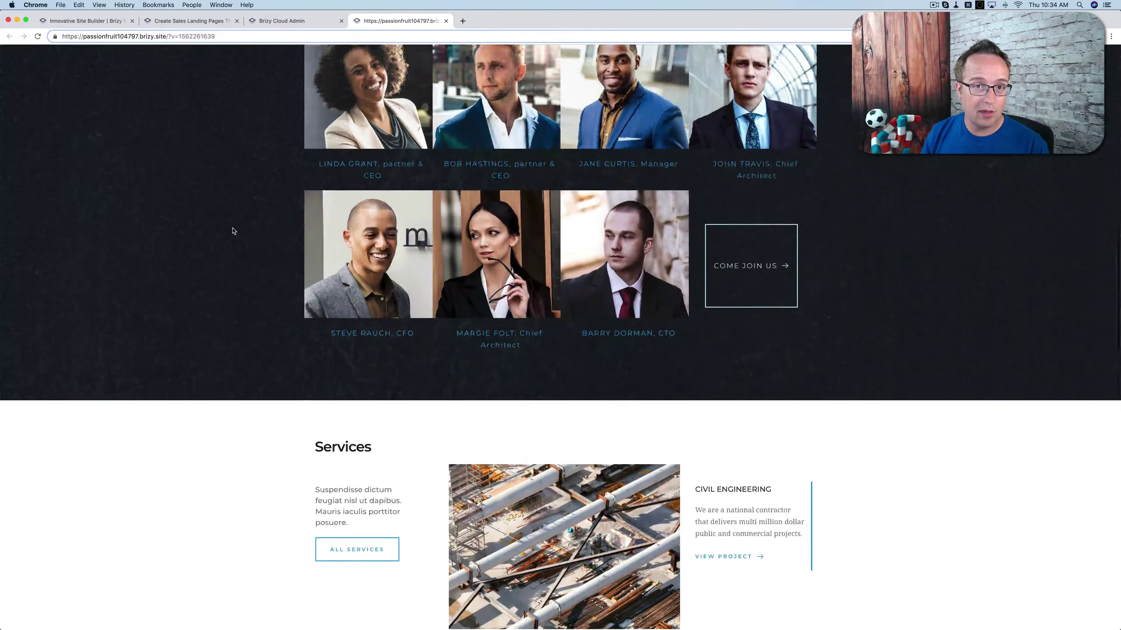
scroll(232, 231, "up", 15)
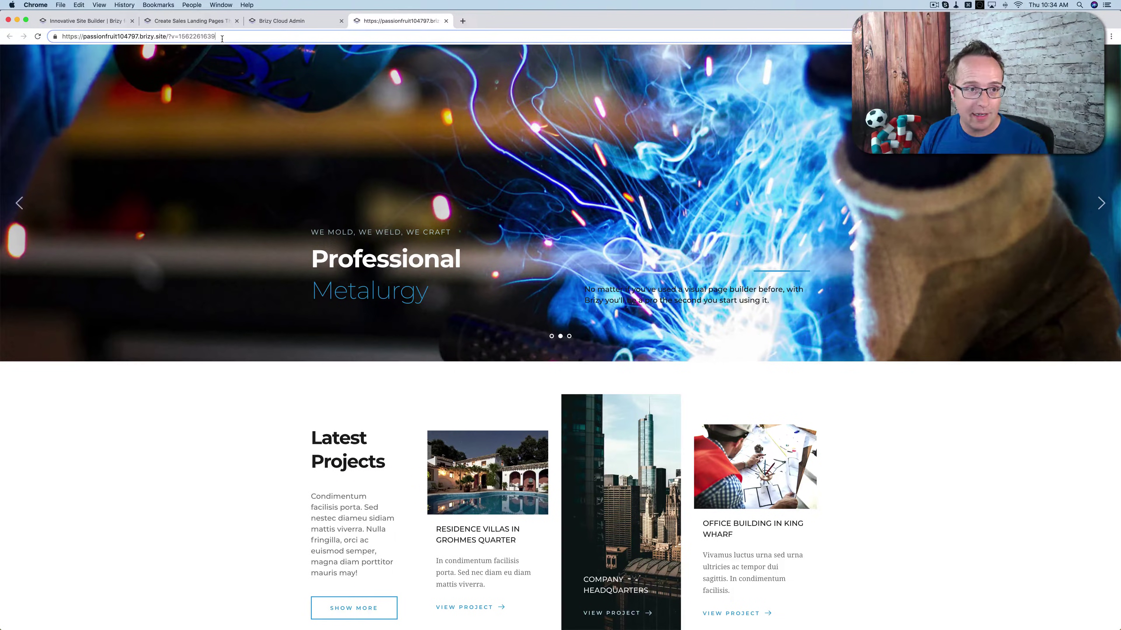
Back on the dashboard, open the page's 'How to Publish Your Page?' options
left_click(279, 20)
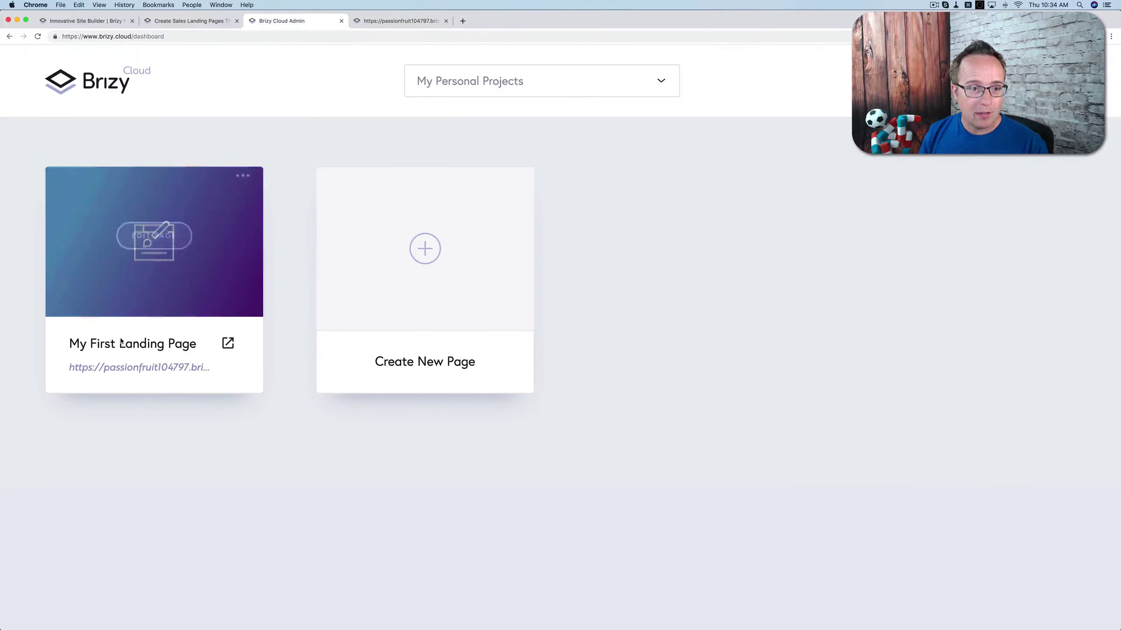
left_click(114, 368)
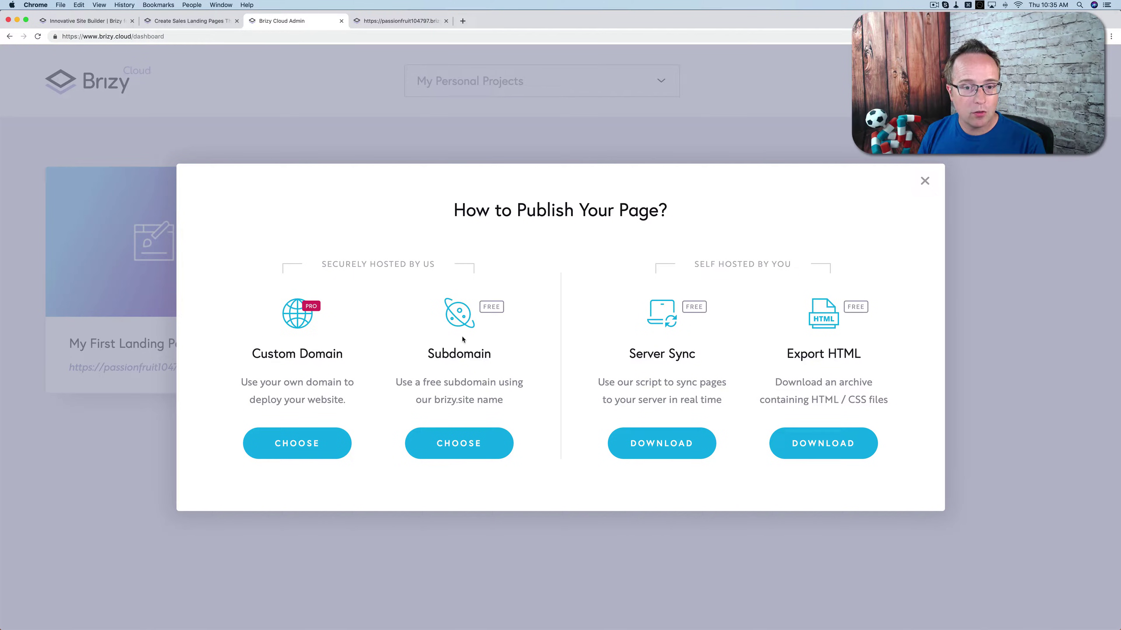
On the live page tab, select the brizy.site subdomain in the address bar, then return to the dashboard
left_click(378, 18)
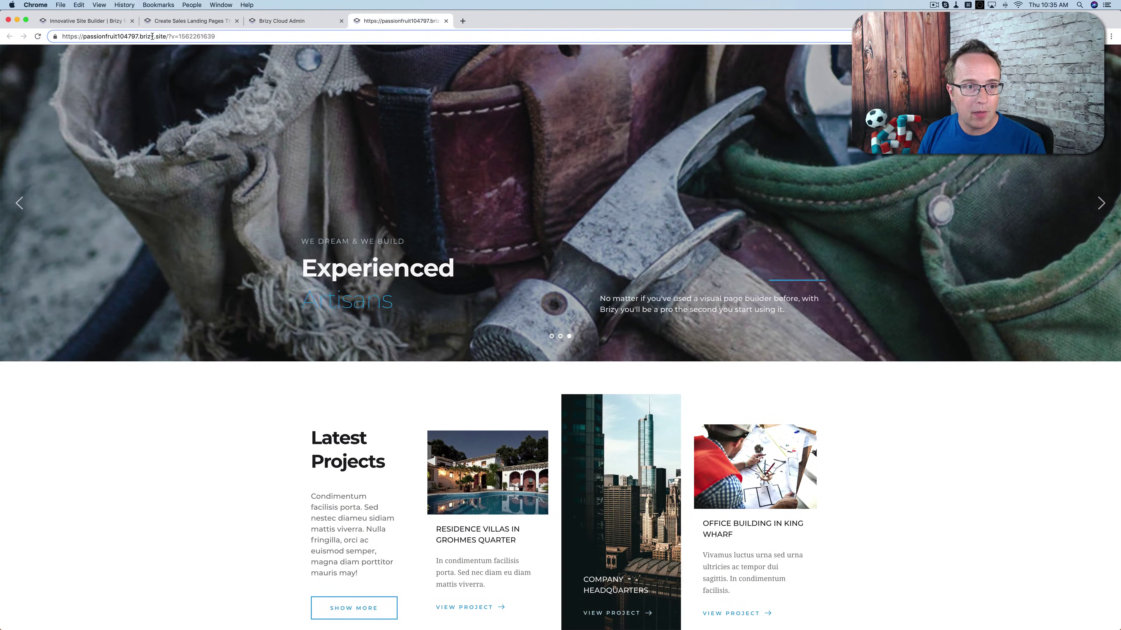
mouse_move(138, 36)
left_mouse_down()
mouse_move(83, 37)
mouse_move(158, 40)
left_mouse_up()
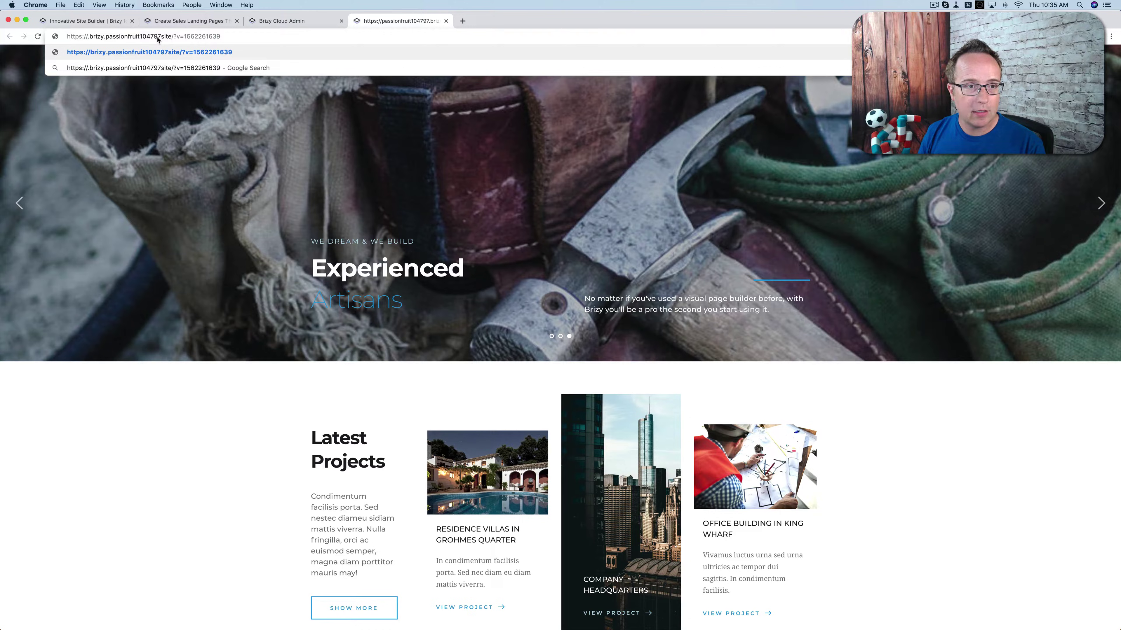
key("super+z")
left_click(119, 37)
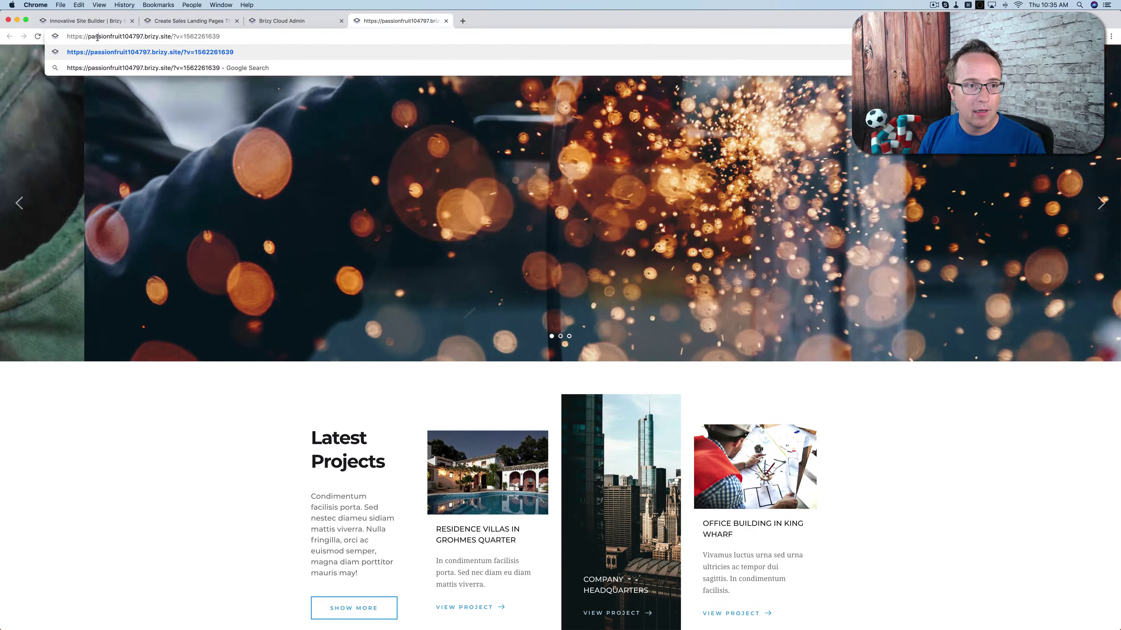
left_click_drag(89, 37, 143, 38)
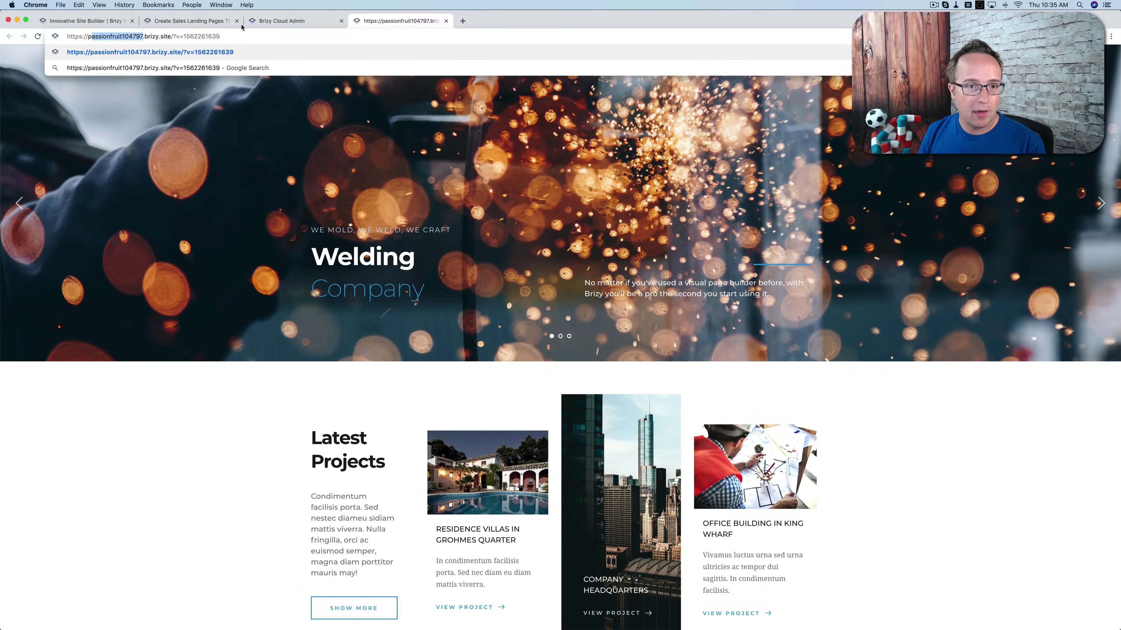
left_click(279, 22)
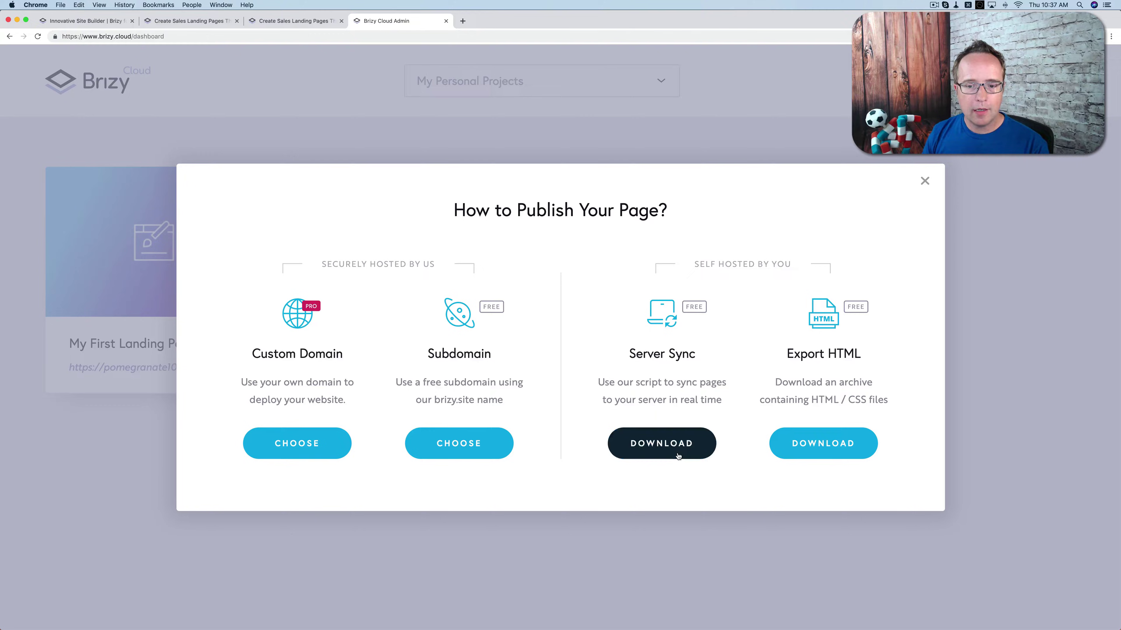
Download the Server Sync package as brizy.zip and dismiss the finished download notice
left_click(677, 449)
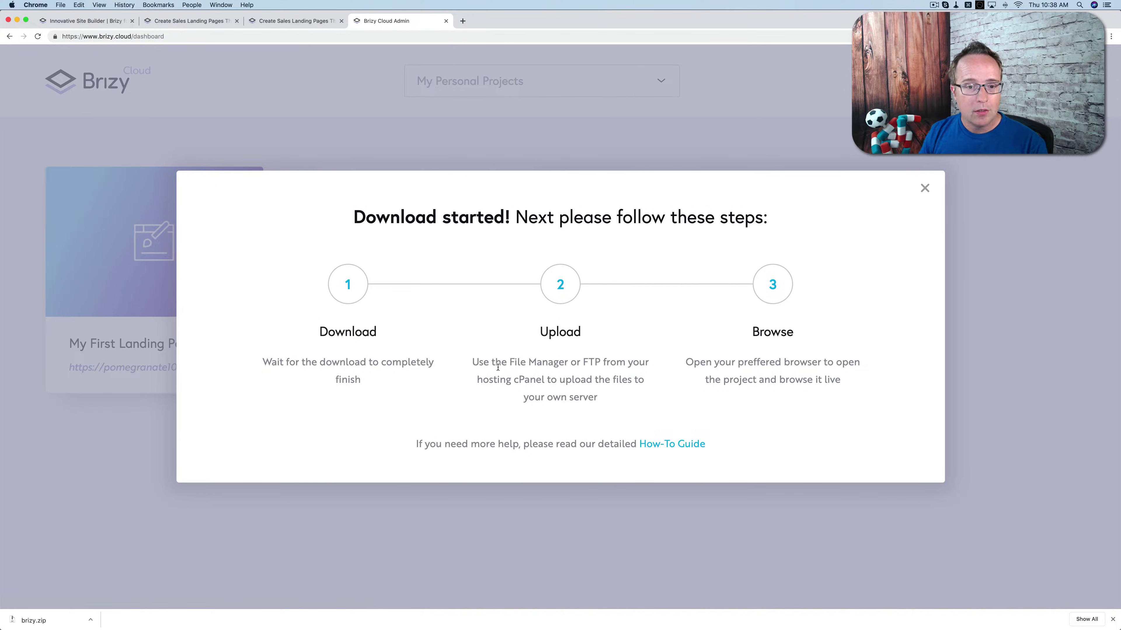
left_click(91, 620)
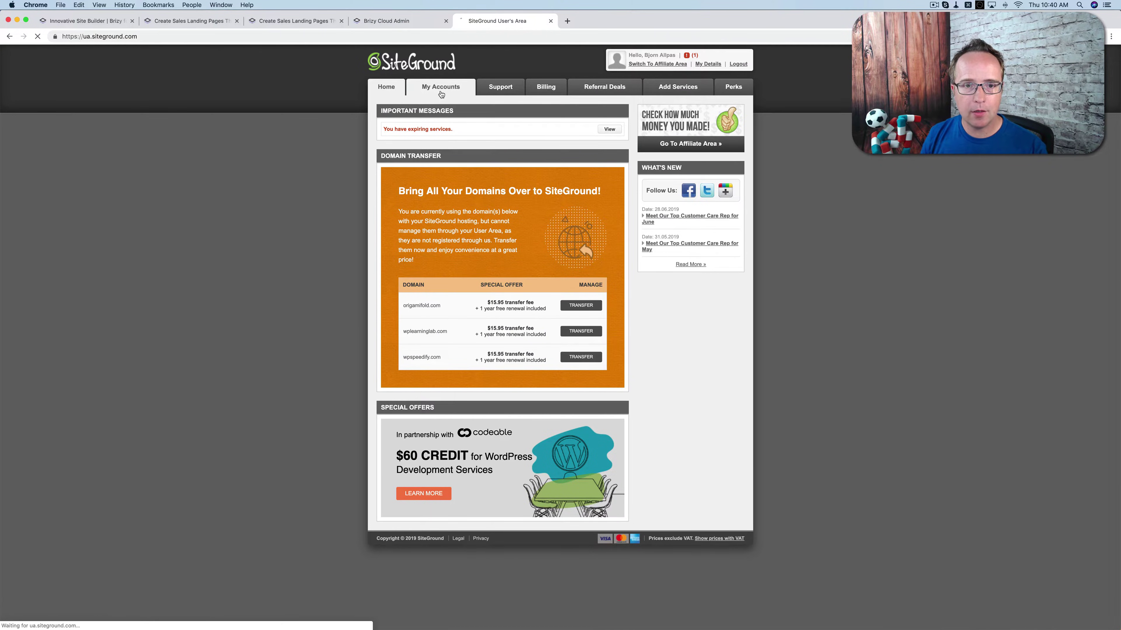
From My Accounts, open cPanel's File Manager at letsbuildwithwp.com's document root, public_html
left_click(438, 91)
left_click(406, 142)
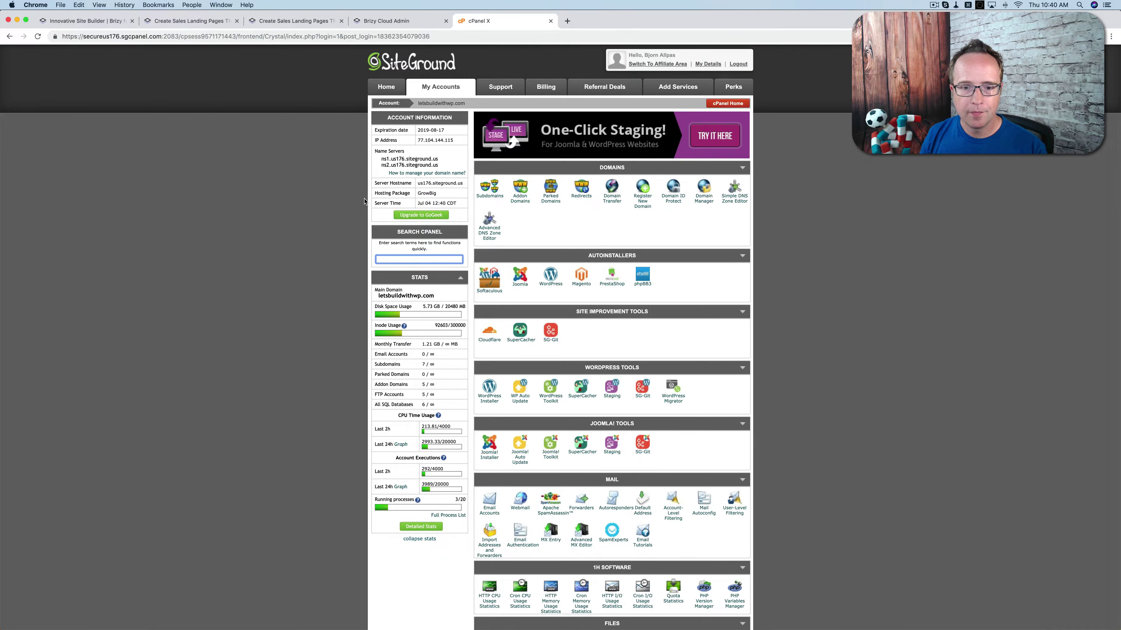
scroll(364, 201, "down", 5)
scroll(365, 201, "down", 4)
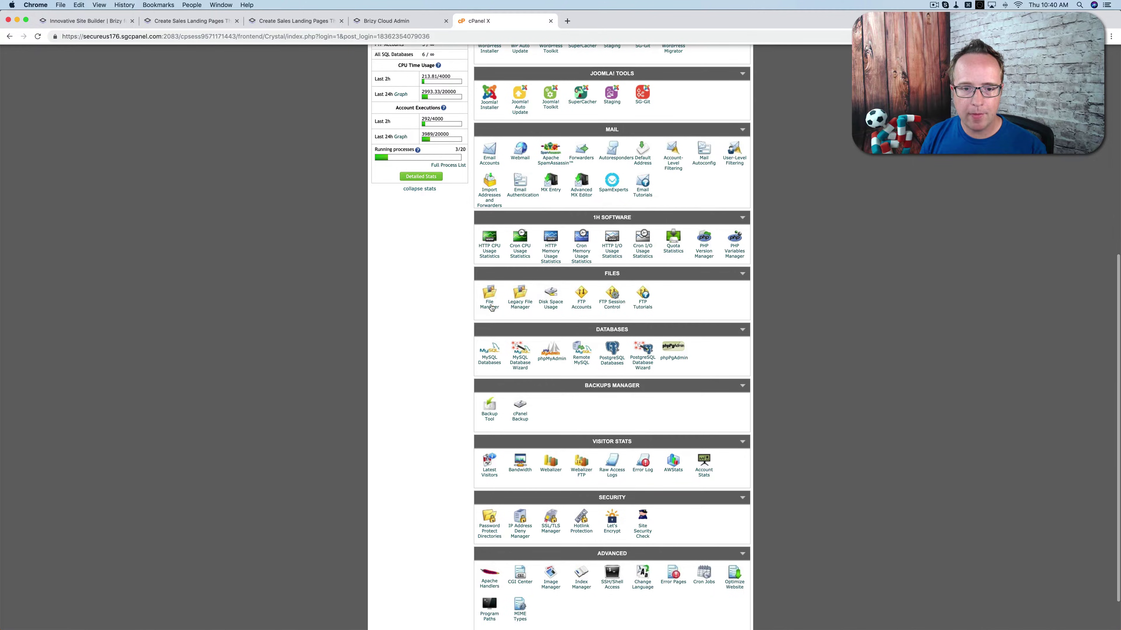
left_click(491, 305)
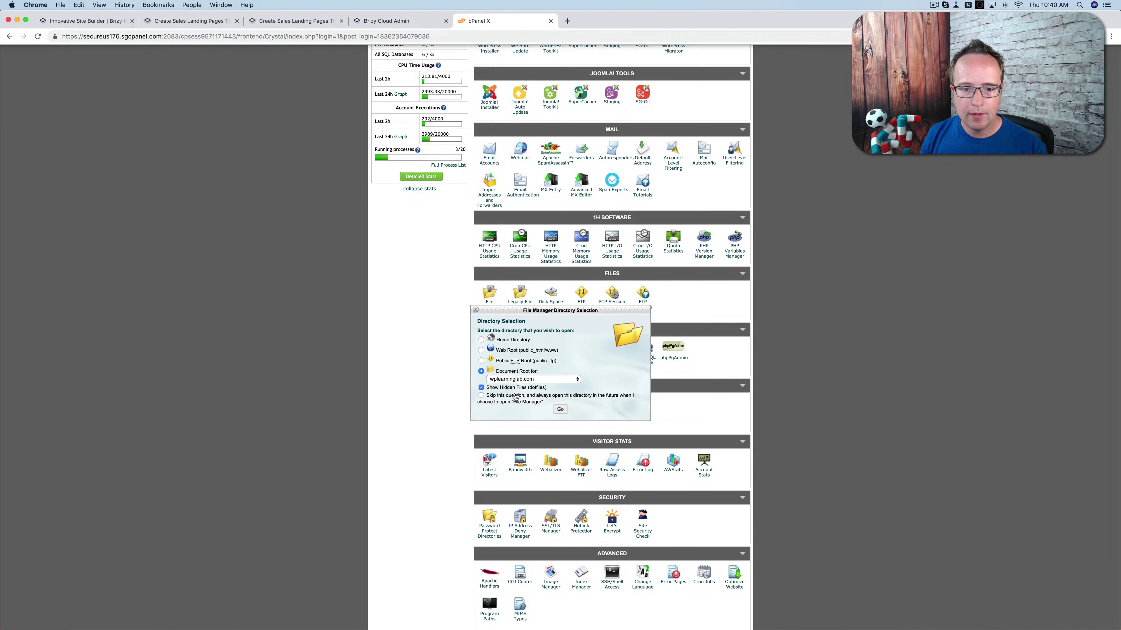
left_click(512, 381)
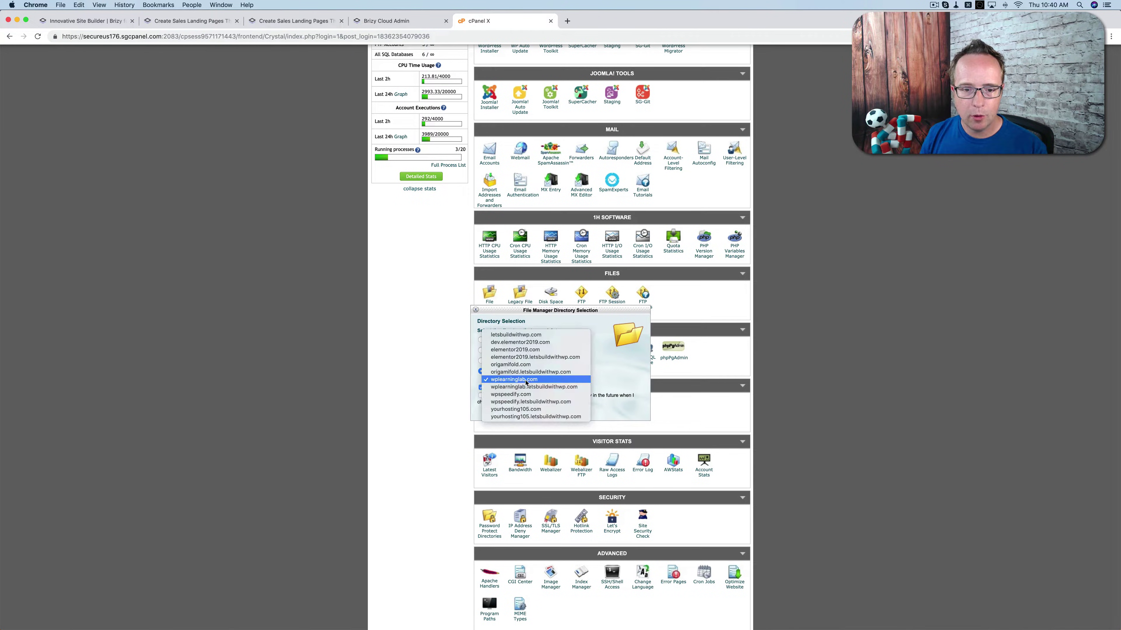
left_click(521, 335)
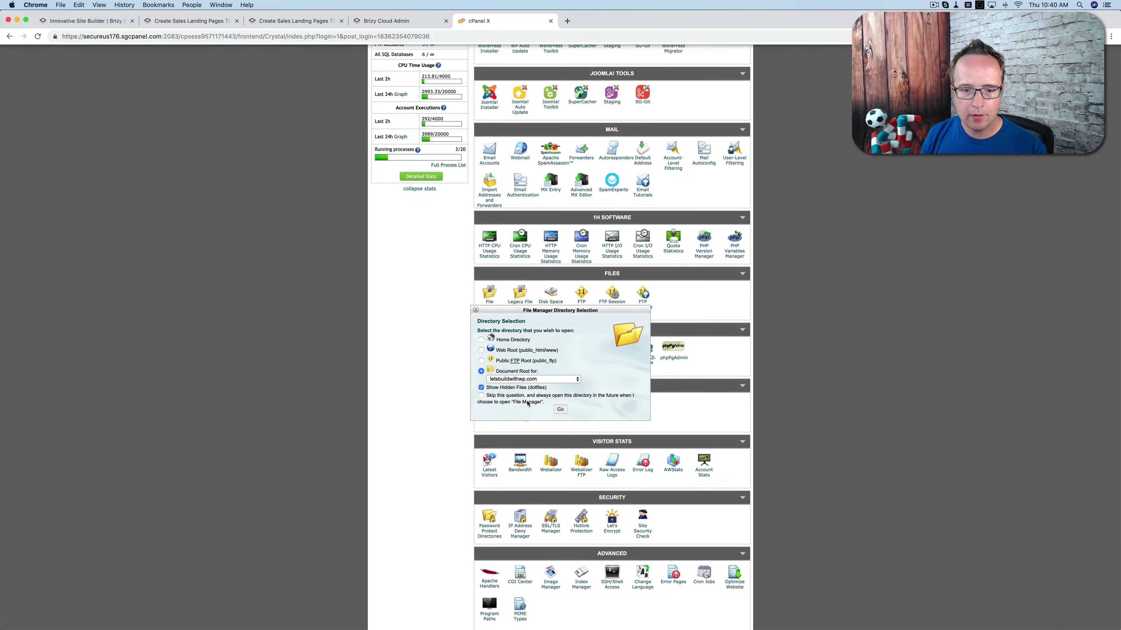
left_click(560, 409)
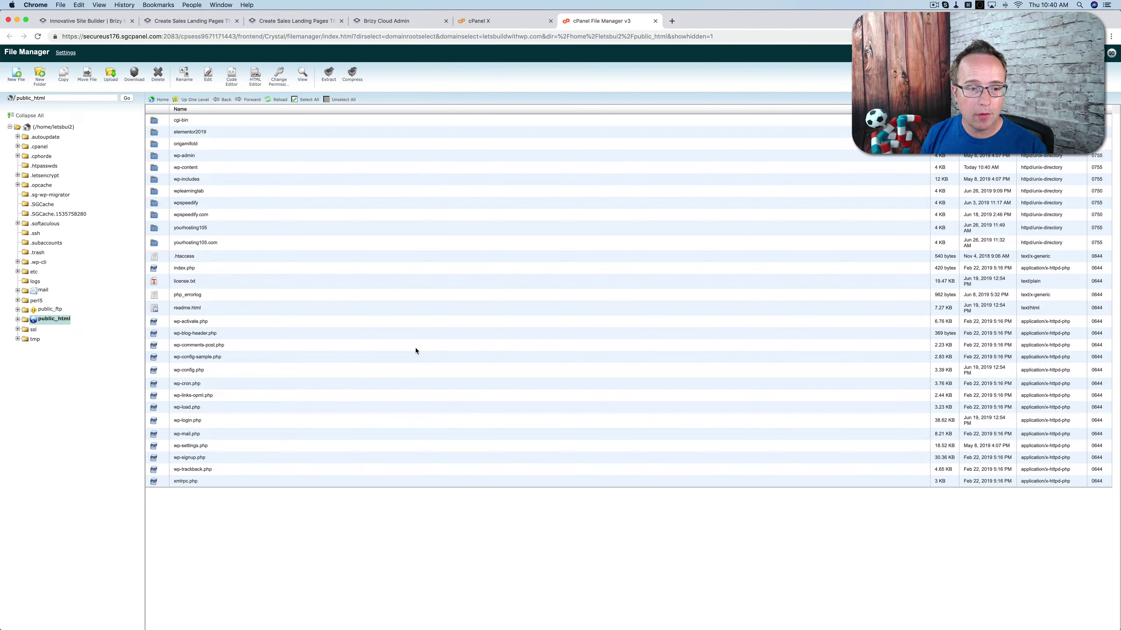
Create a folder named brizy inside public_html and open it
left_click(40, 76)
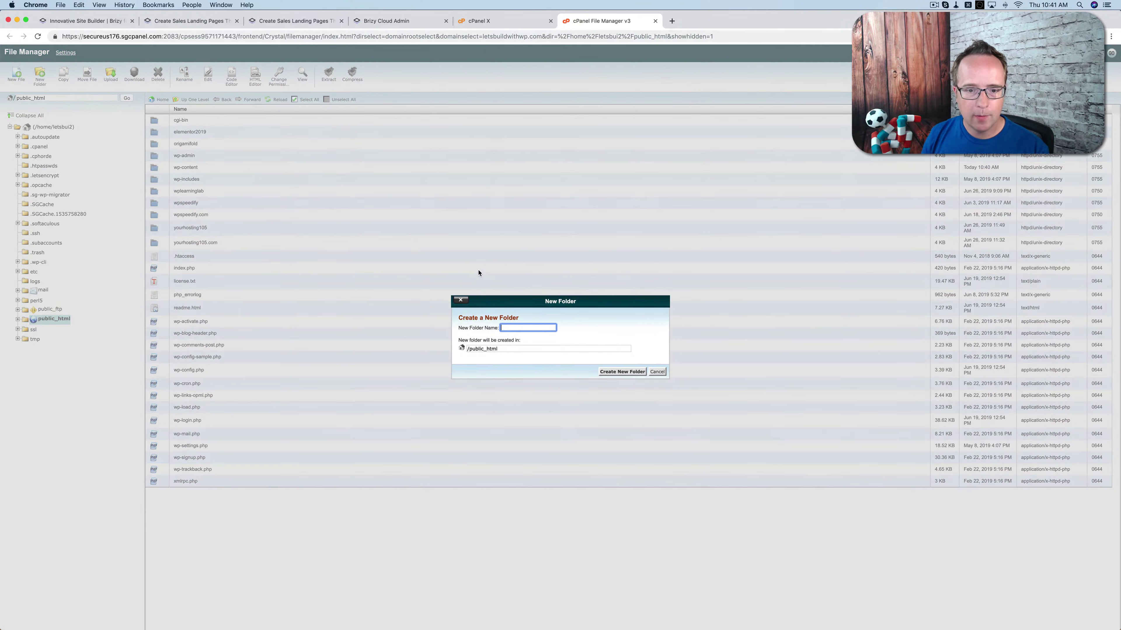
type("brizy")
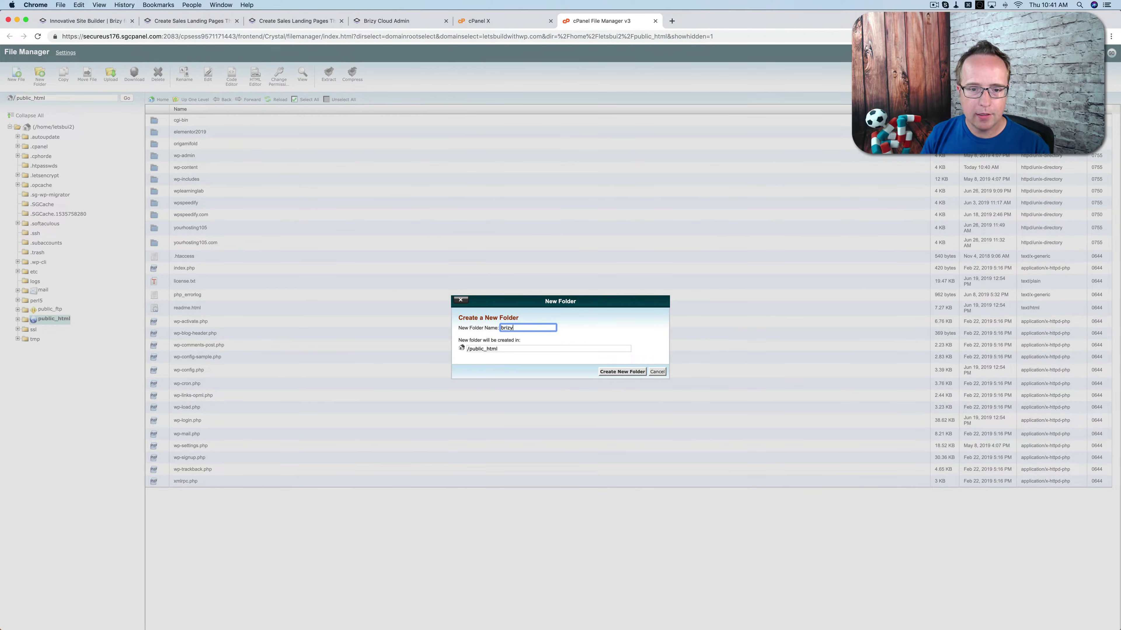
left_click(621, 372)
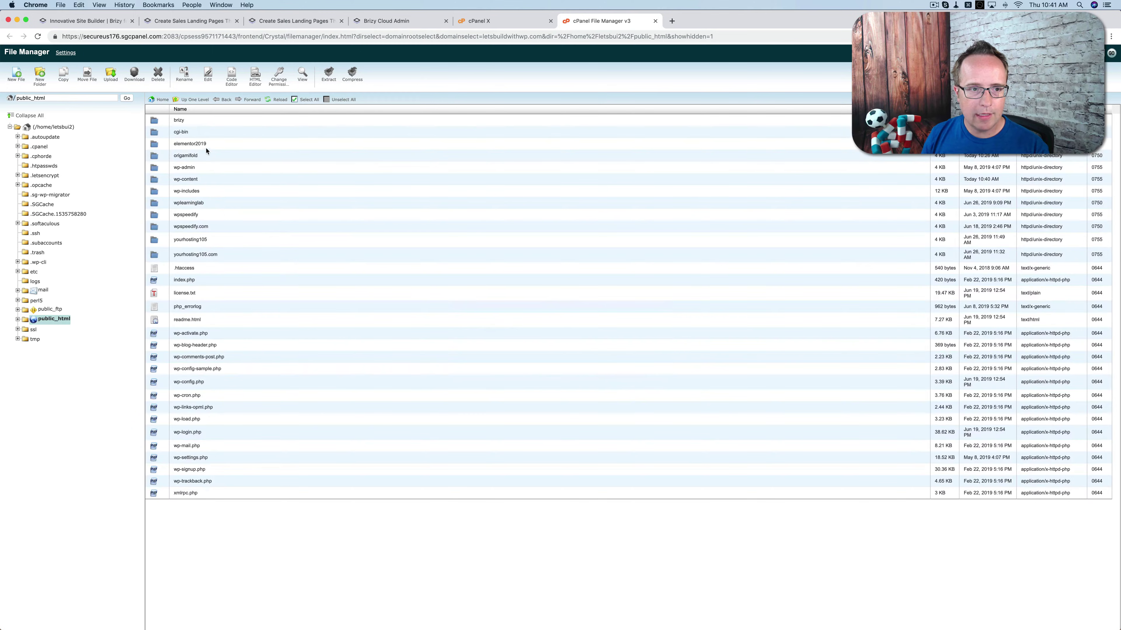
double_click(194, 121)
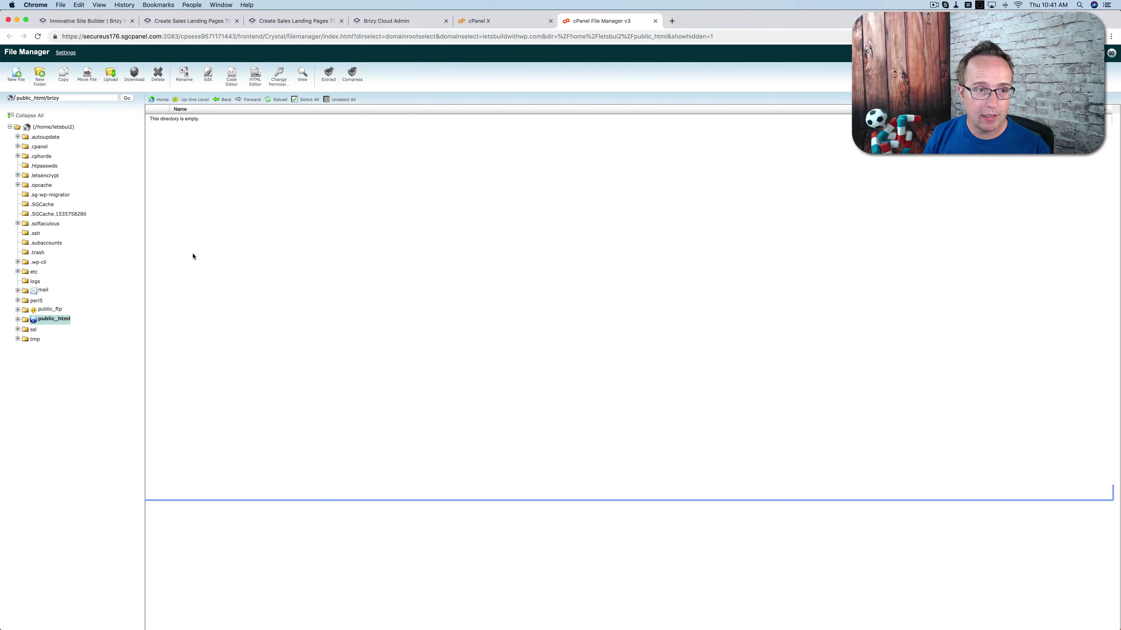
Upload brizy.zip from the Downloads folder into the brizy folder
left_click(111, 78)
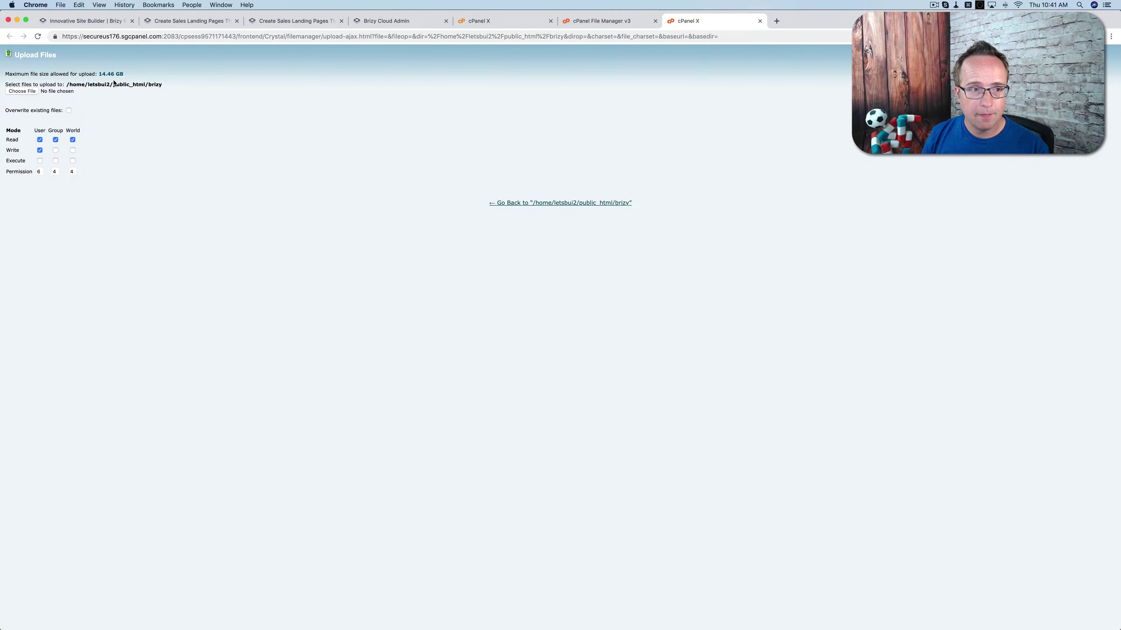
left_click(21, 92)
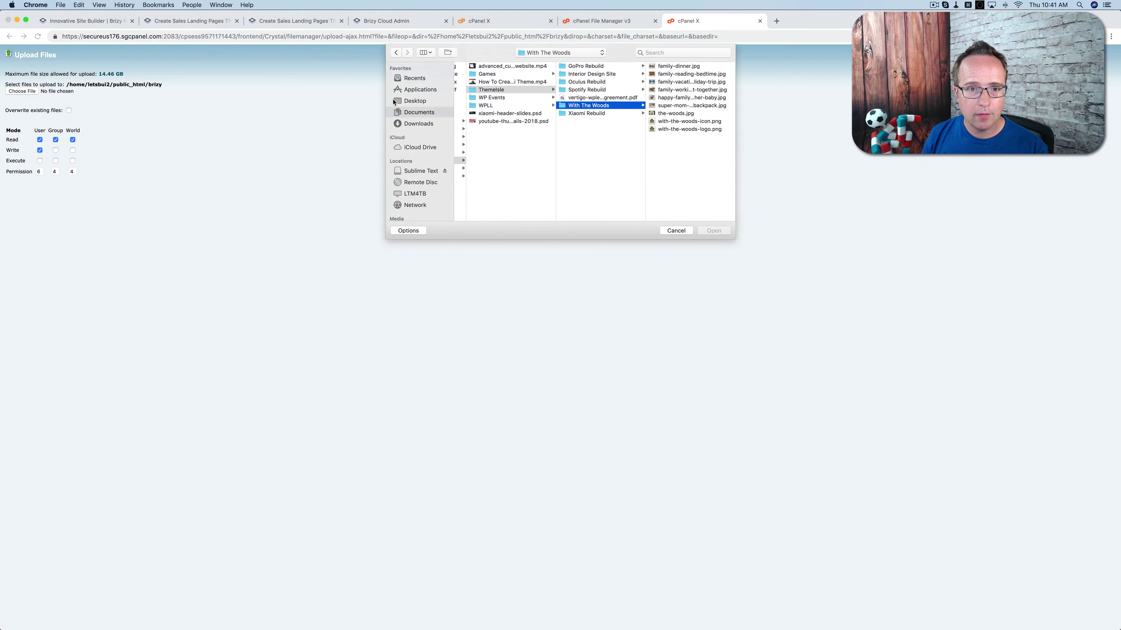
left_click(409, 126)
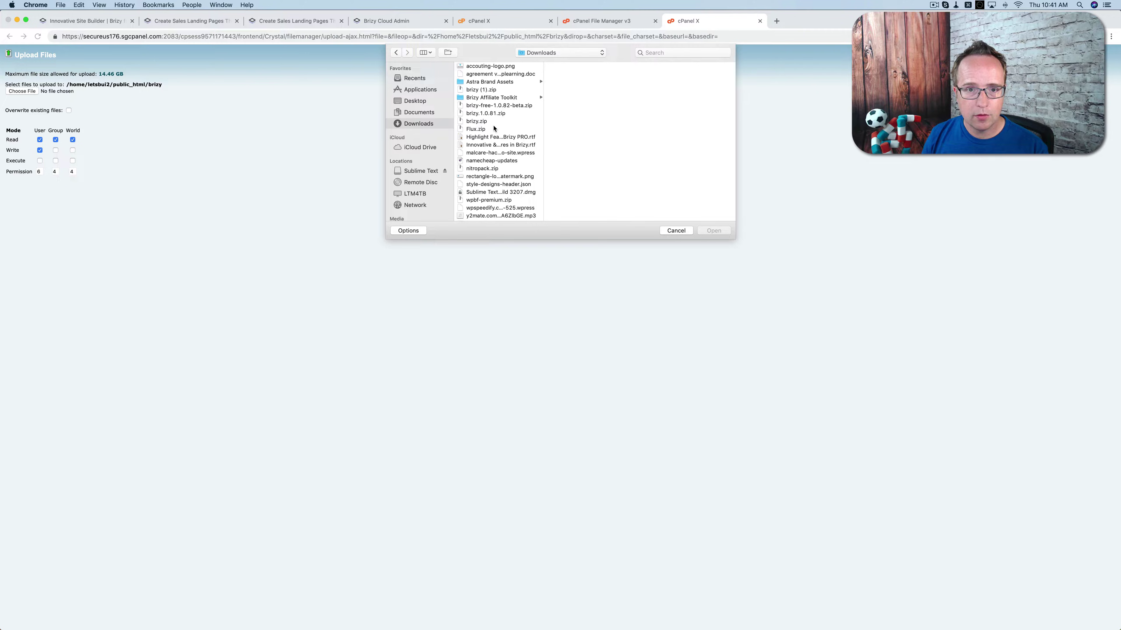
left_click(478, 122)
left_click(714, 231)
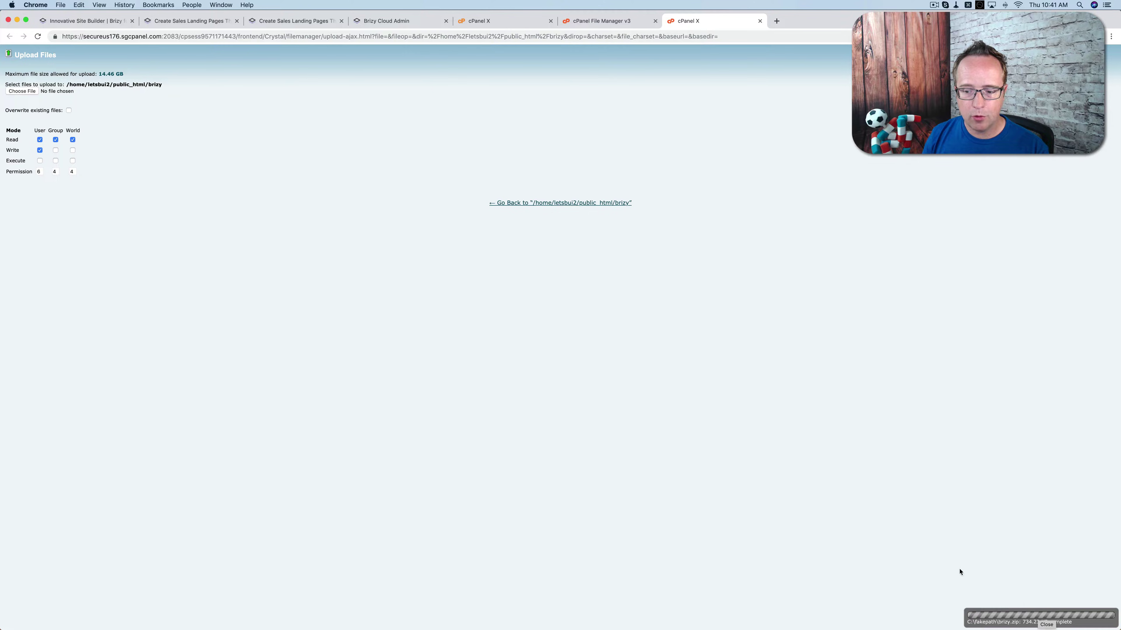
key("super+w")
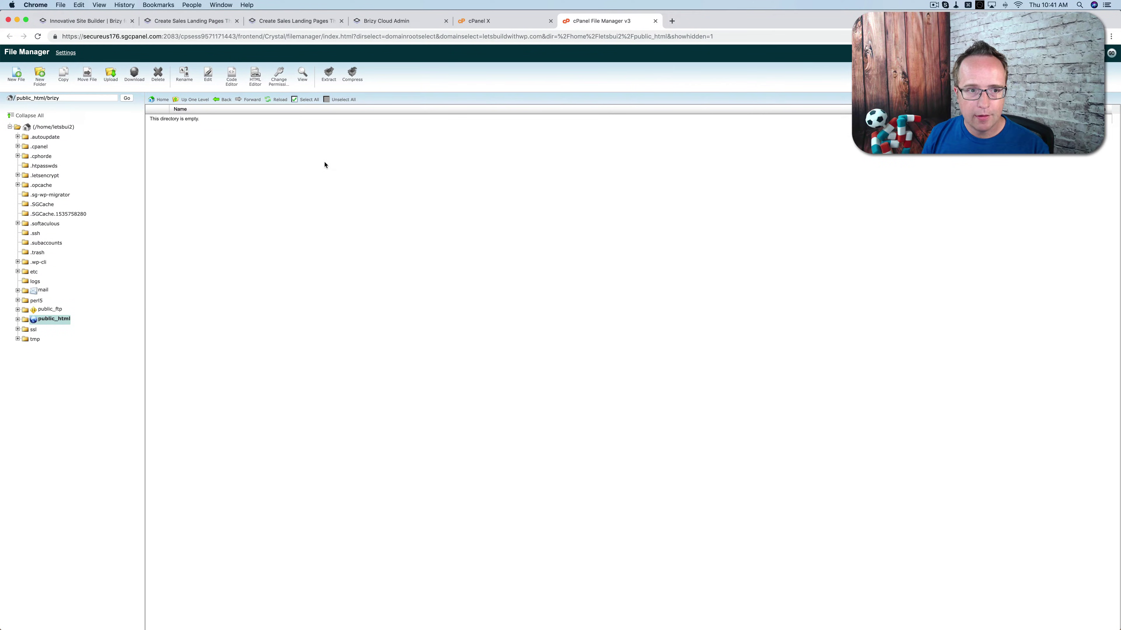
key("super+equal")
key("super+equal")
key("super+equal")
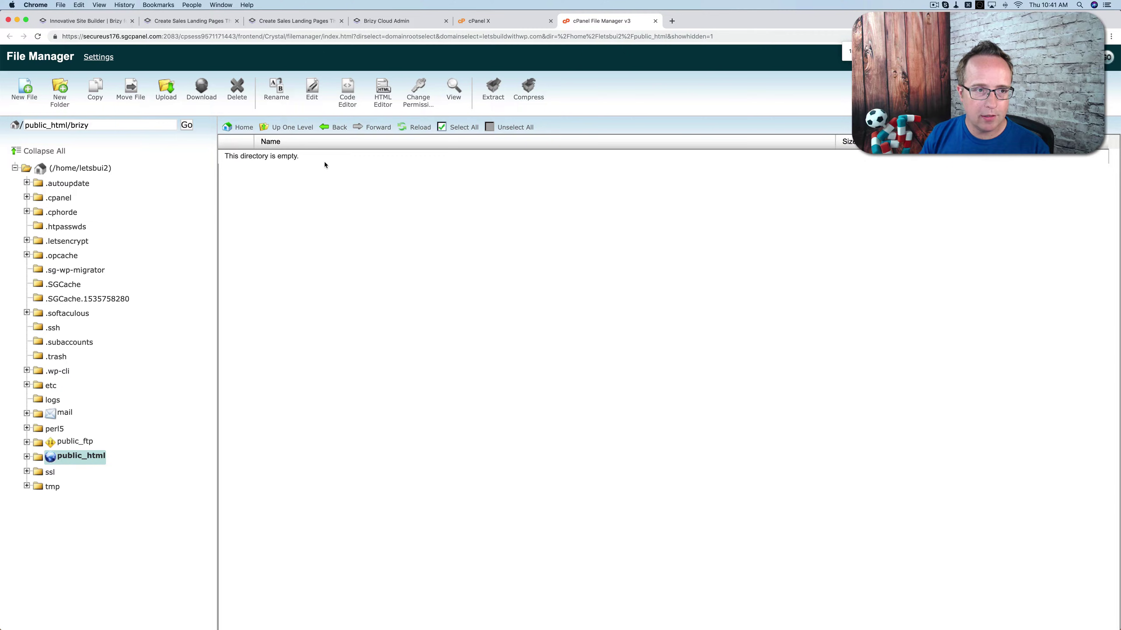
Extract brizy.zip into public_html/brizy and refresh the listing
left_click(415, 128)
left_click(260, 164)
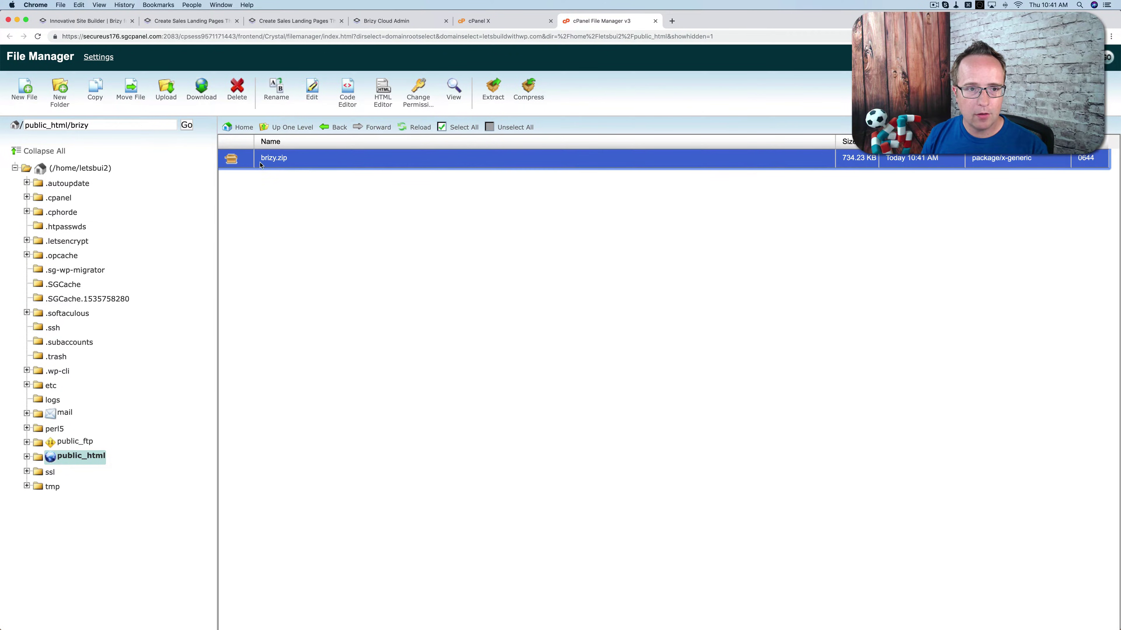
left_click(493, 91)
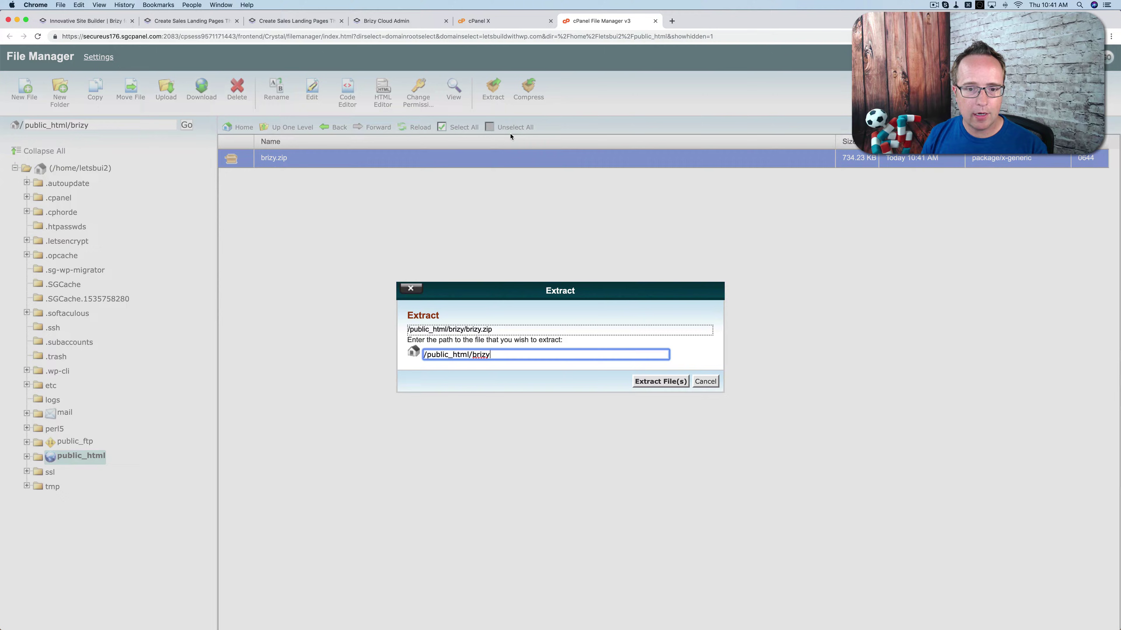
left_click(660, 382)
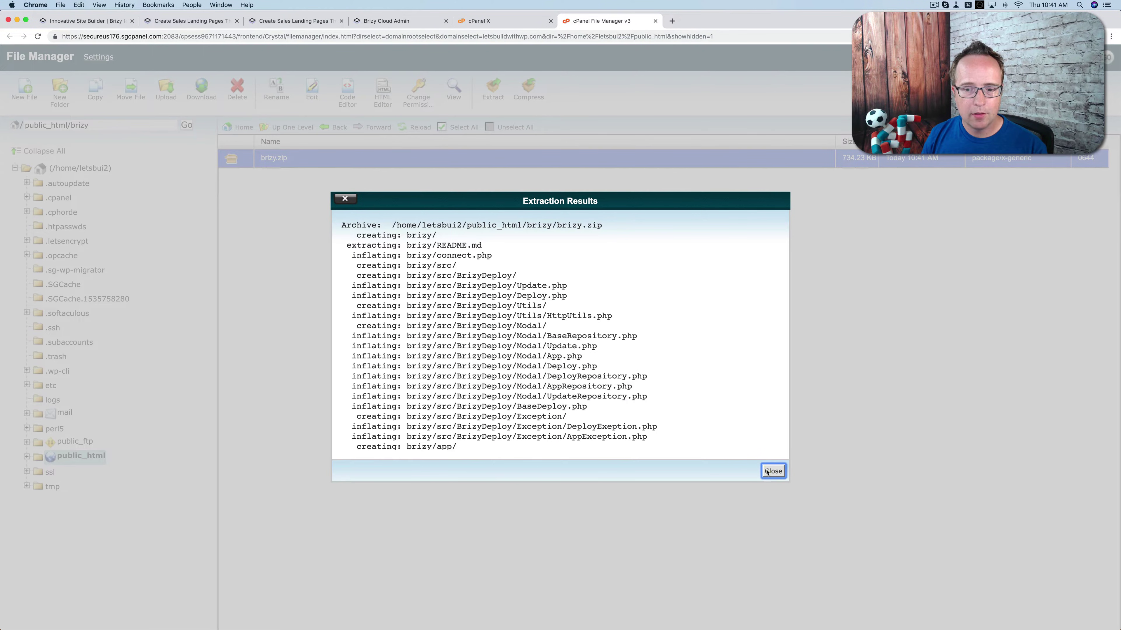
left_click(772, 471)
left_click(415, 127)
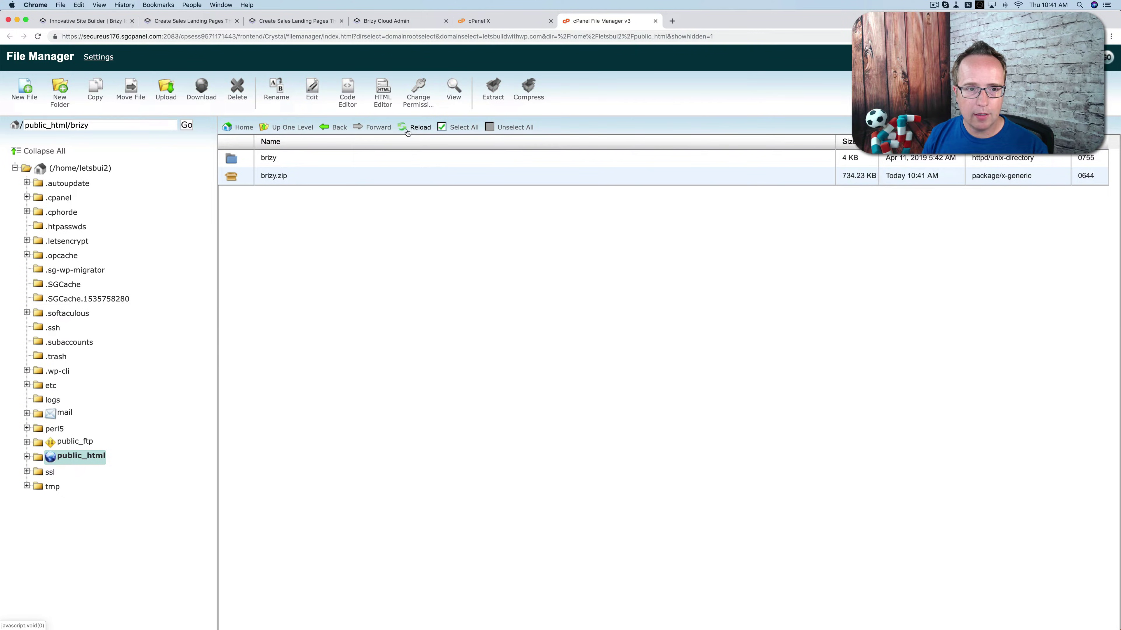
Open the extracted inner brizy folder and select all its files and folders
left_click(272, 158)
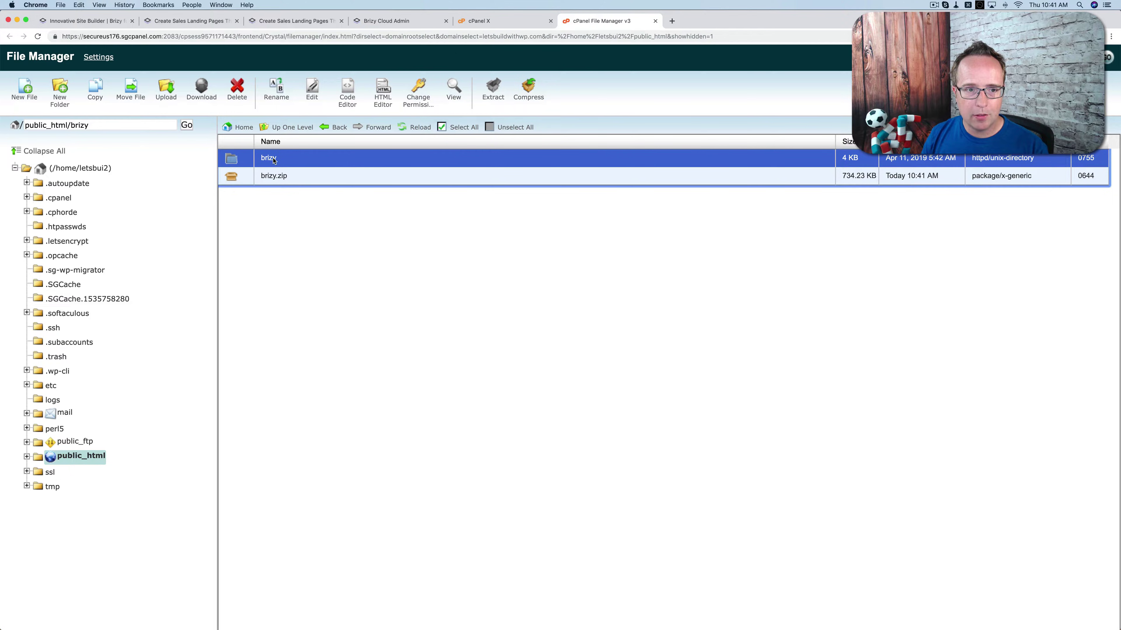
left_click(300, 177)
left_click(288, 163)
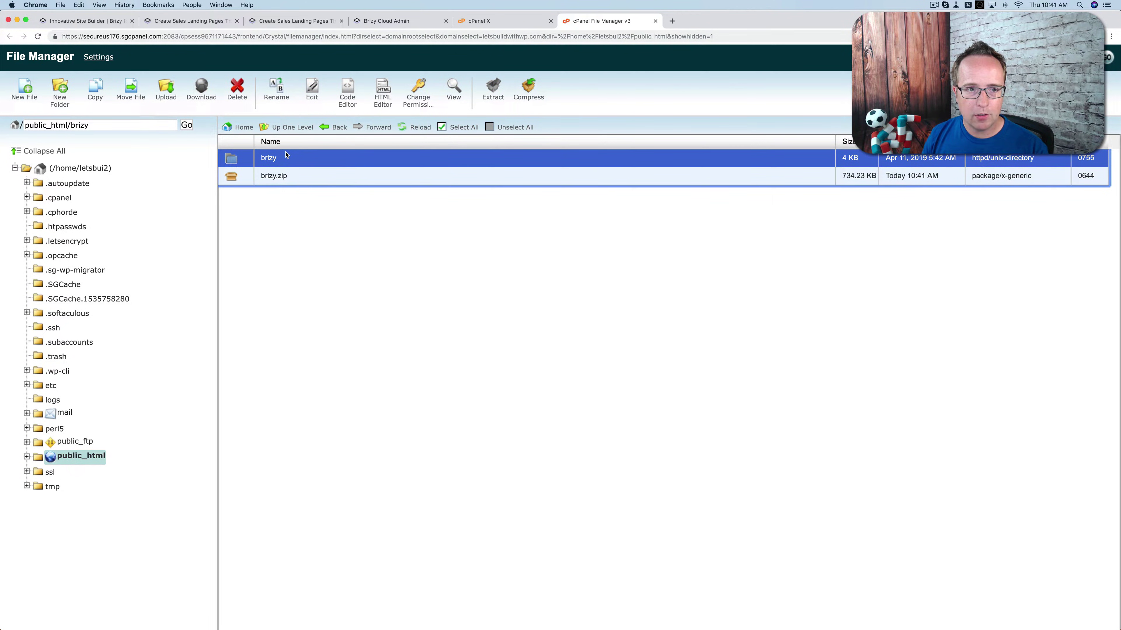
double_click(287, 163)
left_click(308, 164)
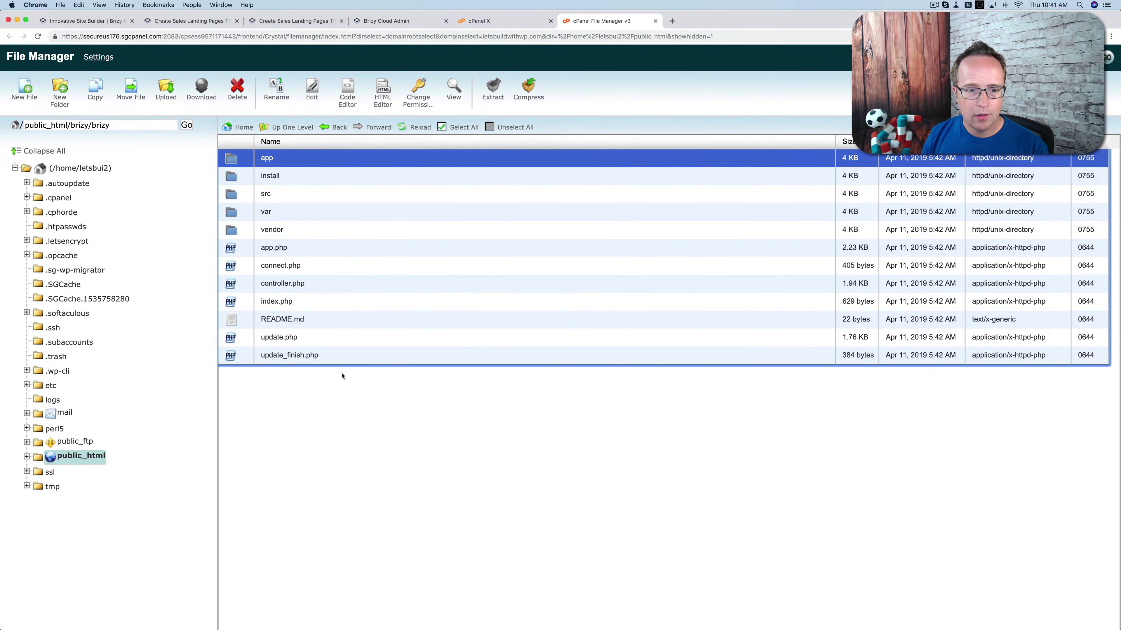
key("super+a")
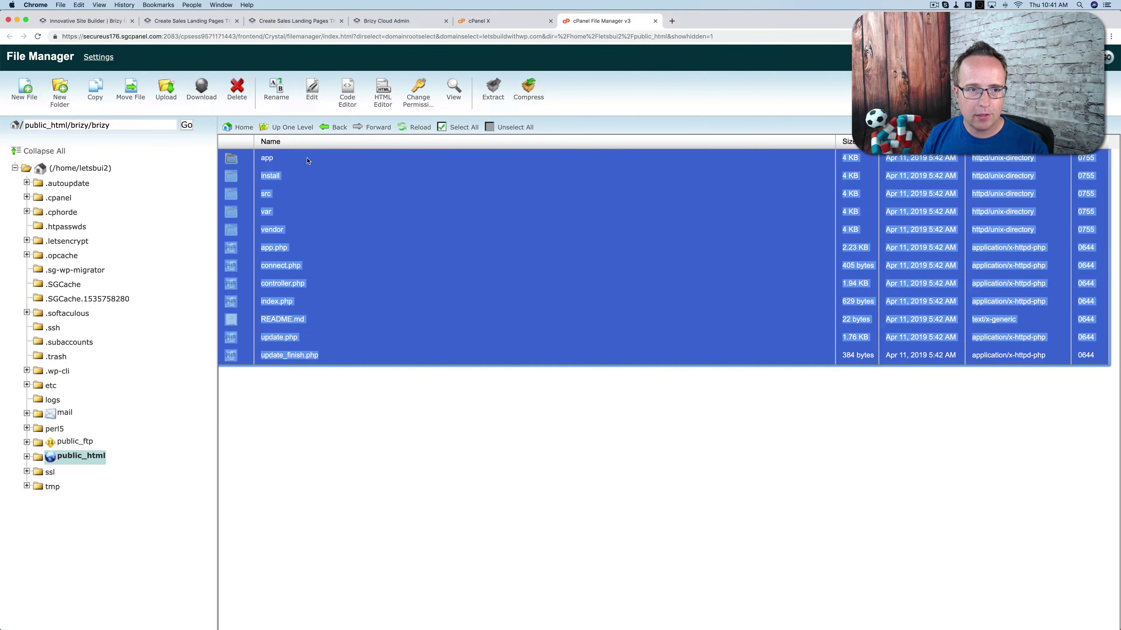
Move all the selected site files up into public_html/brizy
left_click(130, 90)
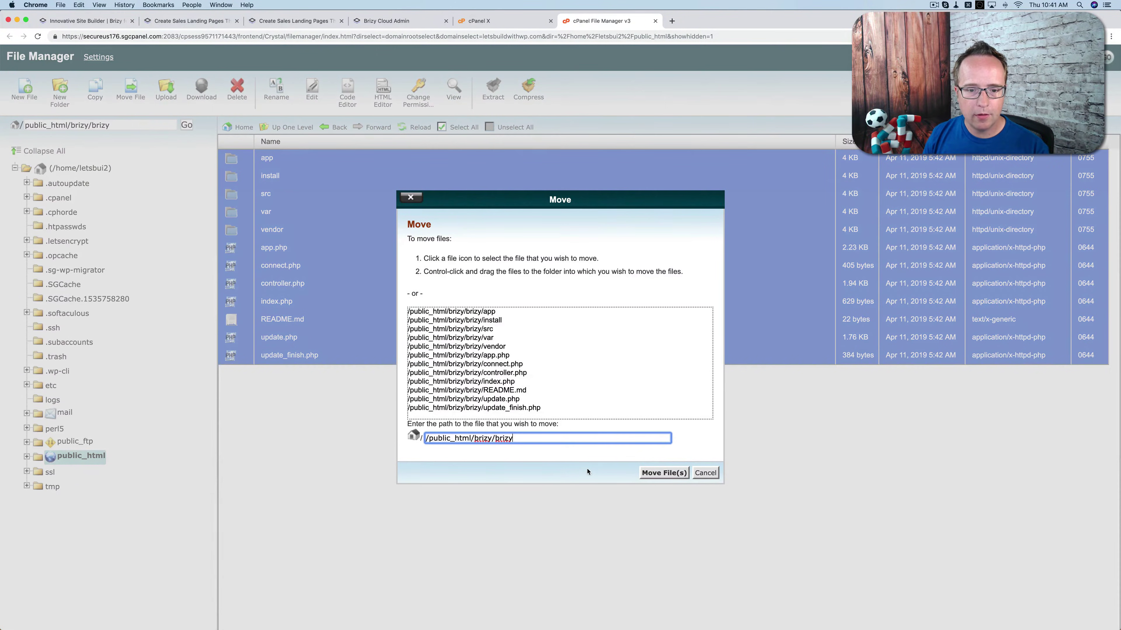
double_click(504, 437)
key("BackSpace")
left_click(672, 476)
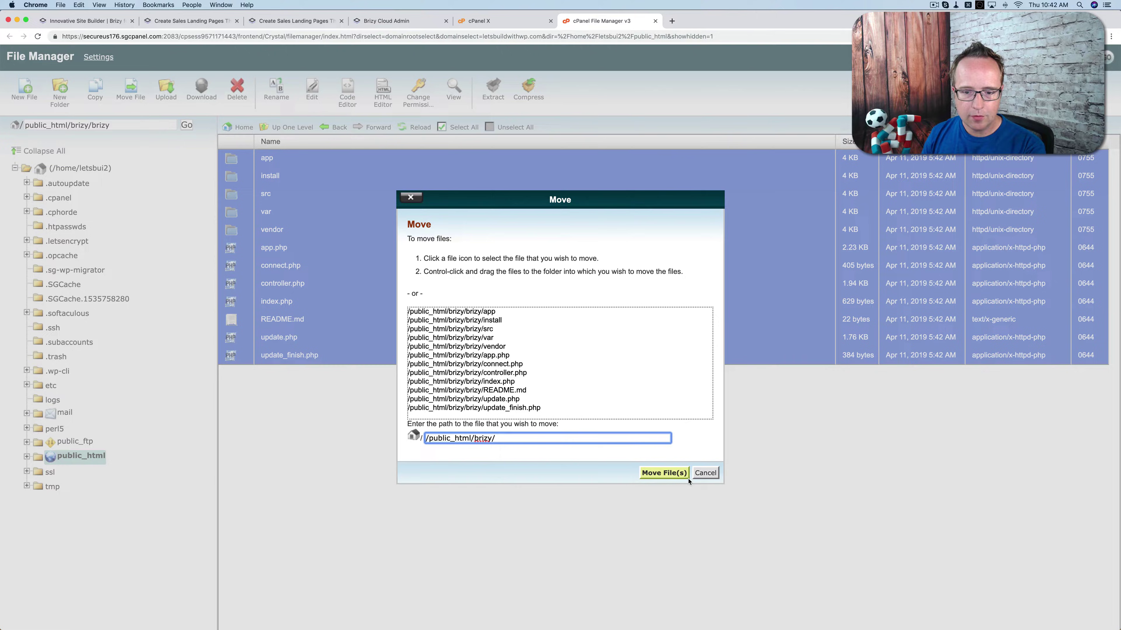
Delete the leftover inner brizy folder and brizy.zip
left_click(299, 129)
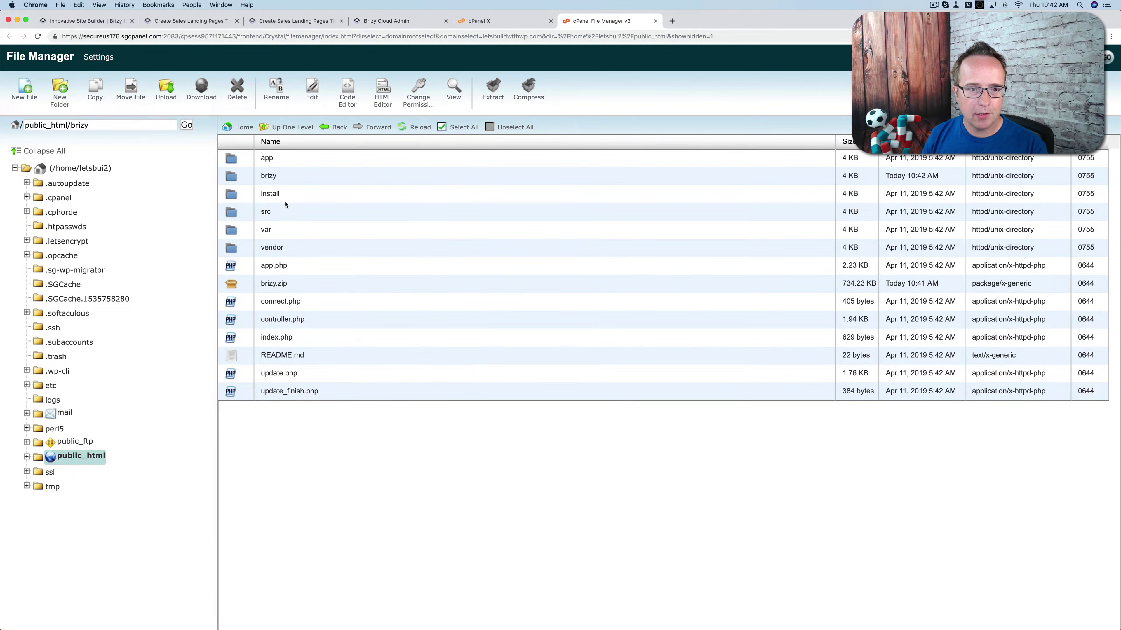
left_click(281, 178)
left_click(298, 286, "super")
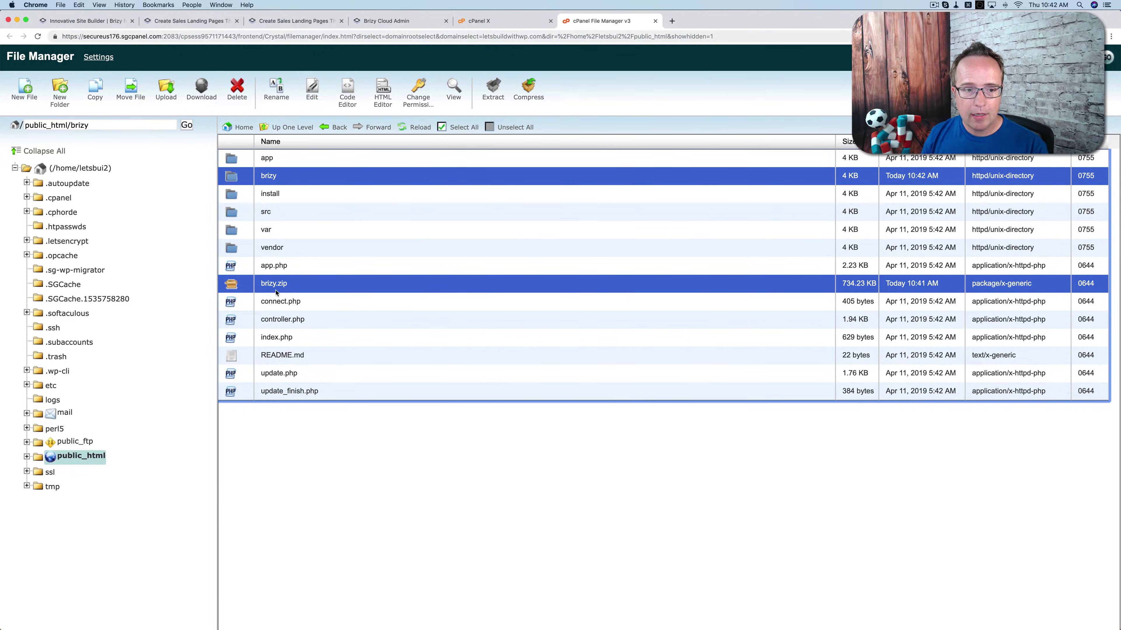
left_click(237, 90)
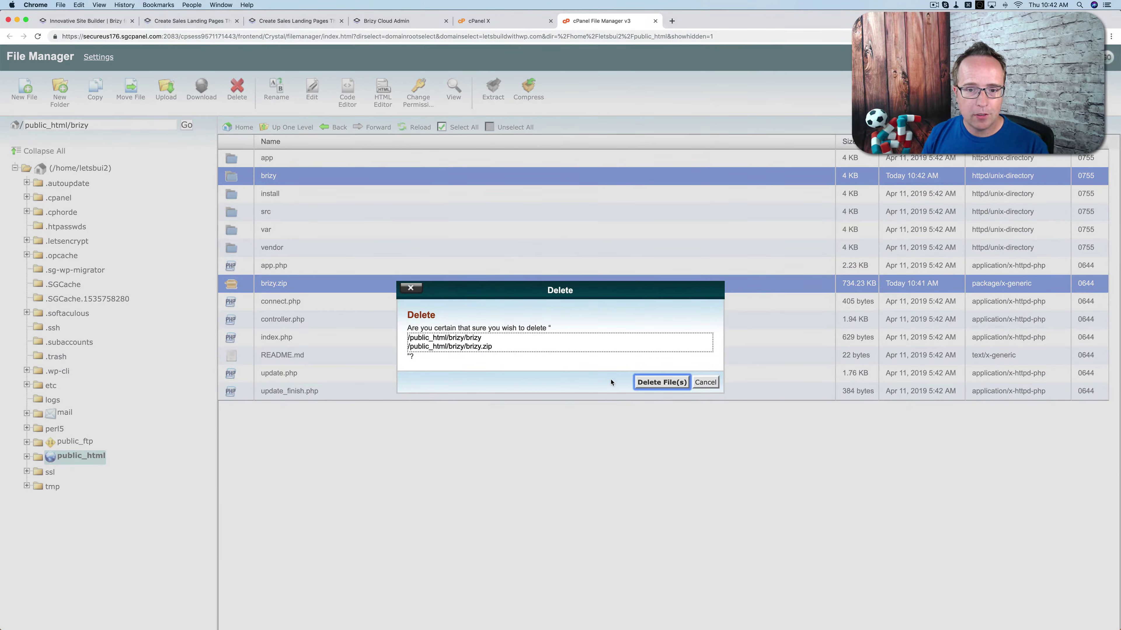
left_click(655, 383)
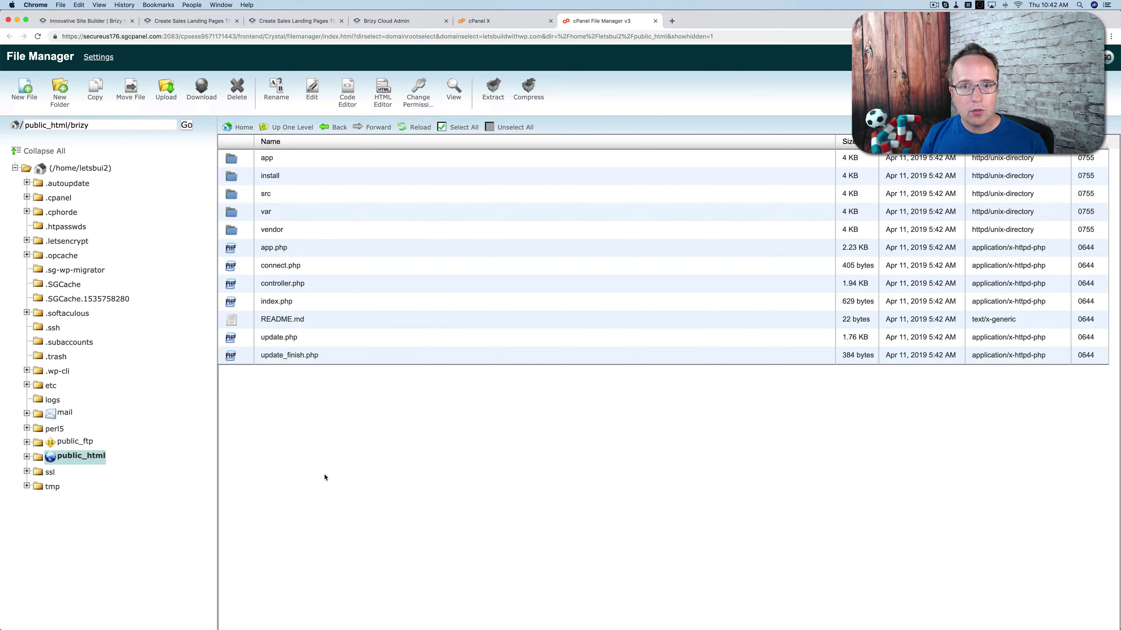
In a new tab, load letsbuildwithwp.com and then its /brizy page
left_click(674, 21)
type("lets")
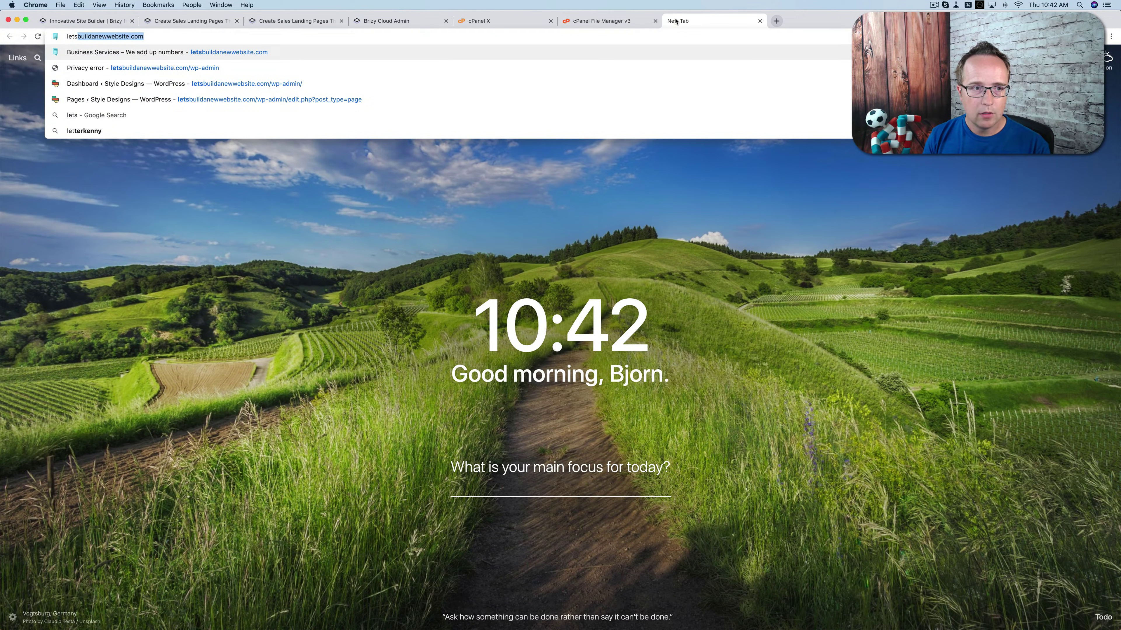
type("build")
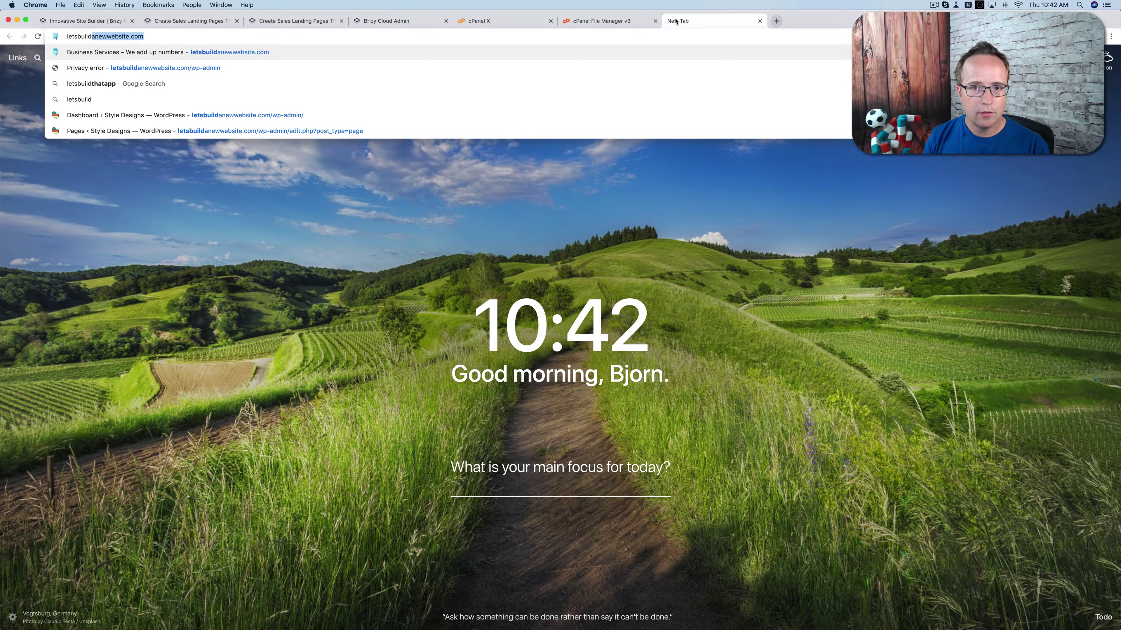
key("ctrl+shift+Tab")
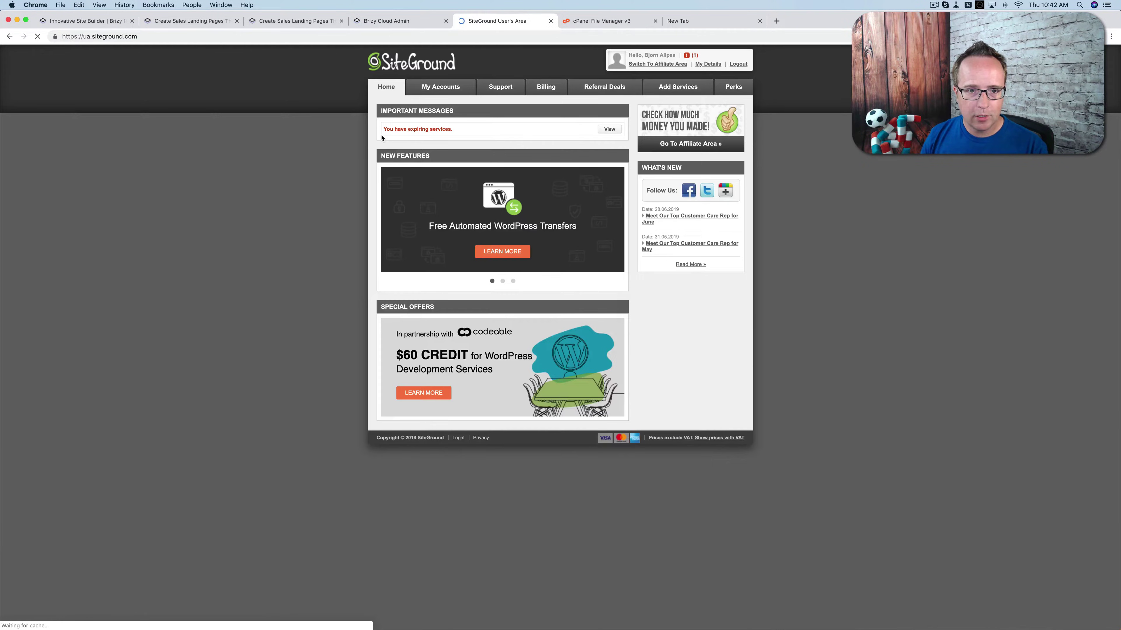
left_click(697, 25)
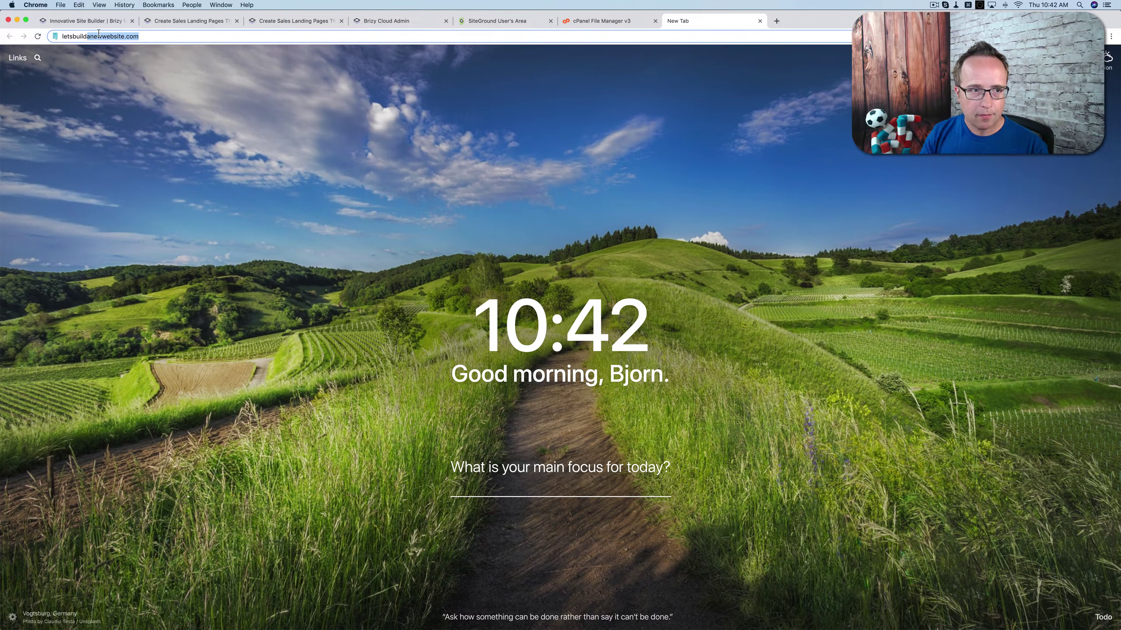
type("w")
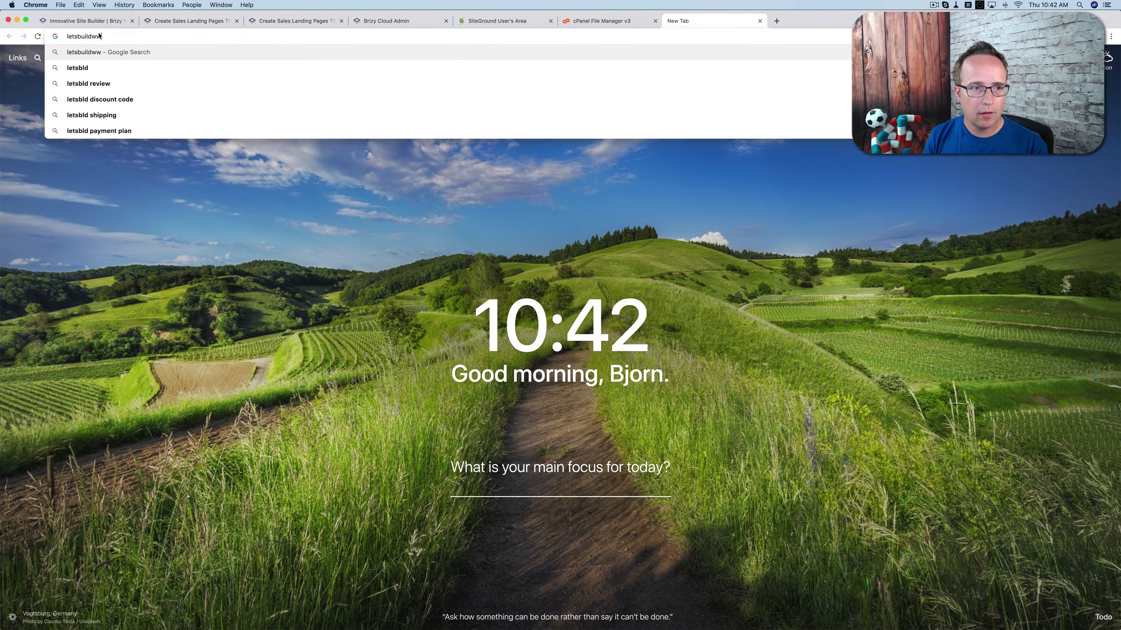
key("BackSpace")
type("ithwp.com")
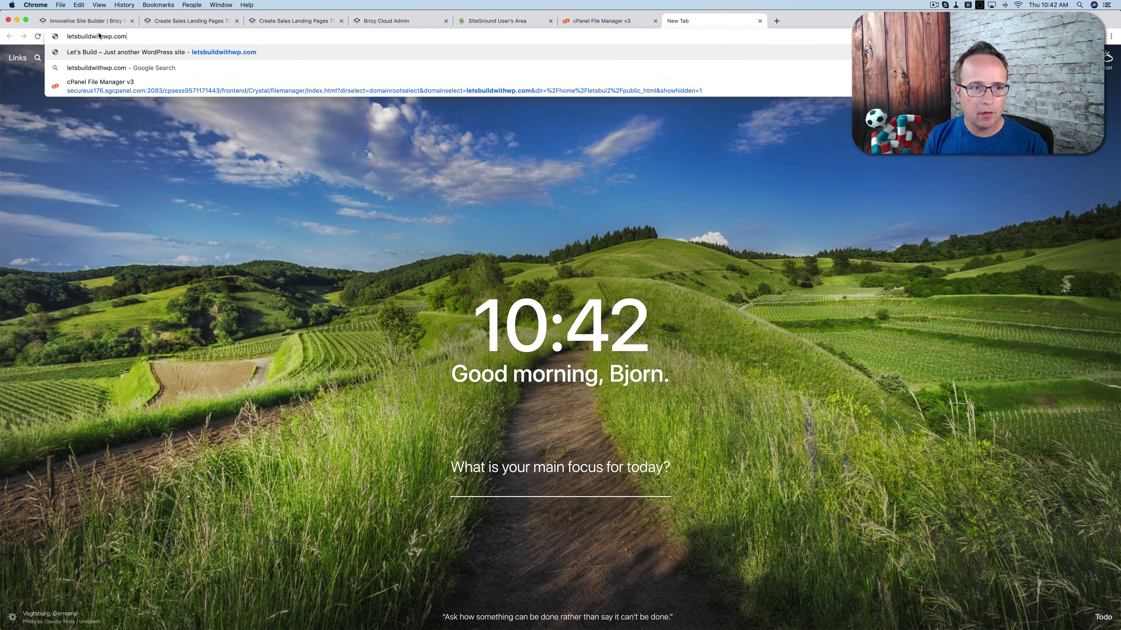
key("Return")
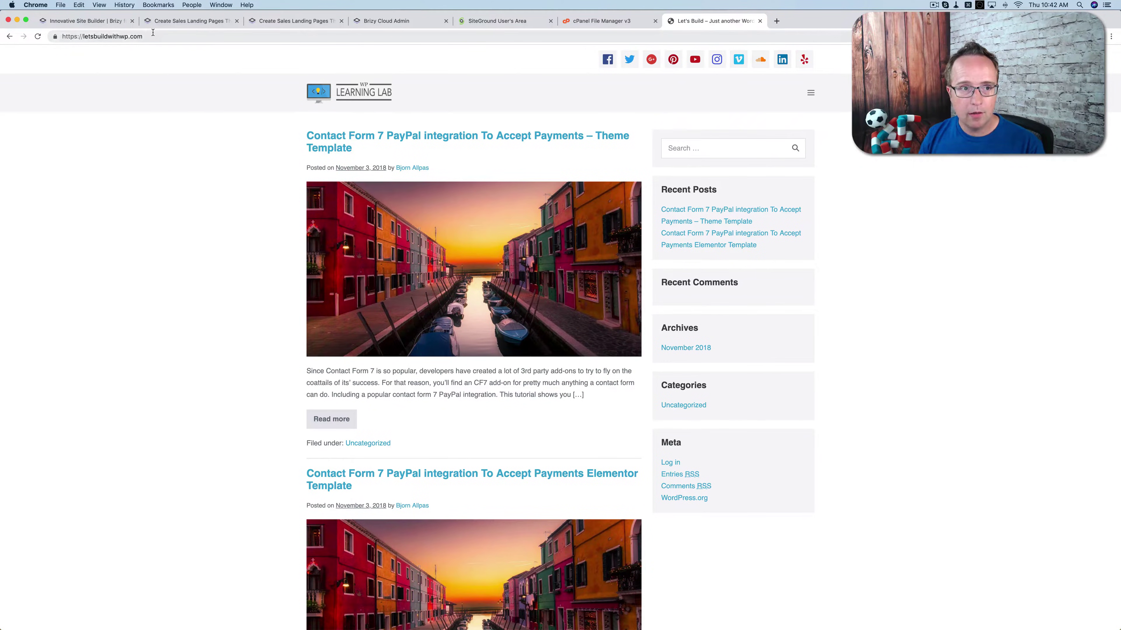
left_click(153, 35)
left_click(152, 35)
type("/bri")
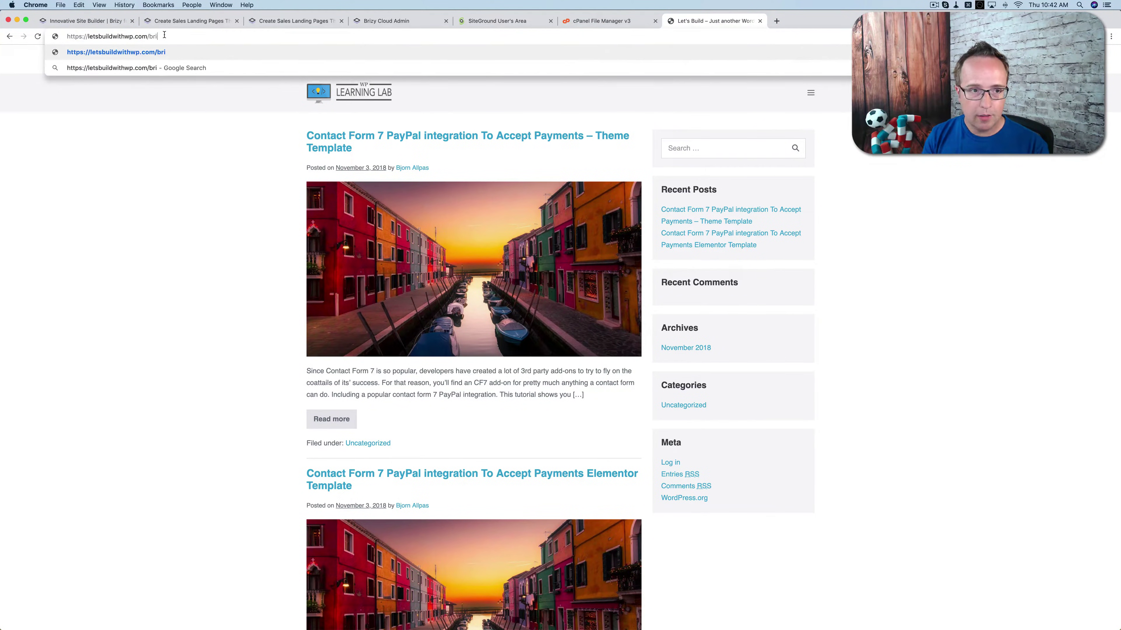
type("zy")
key("Return")
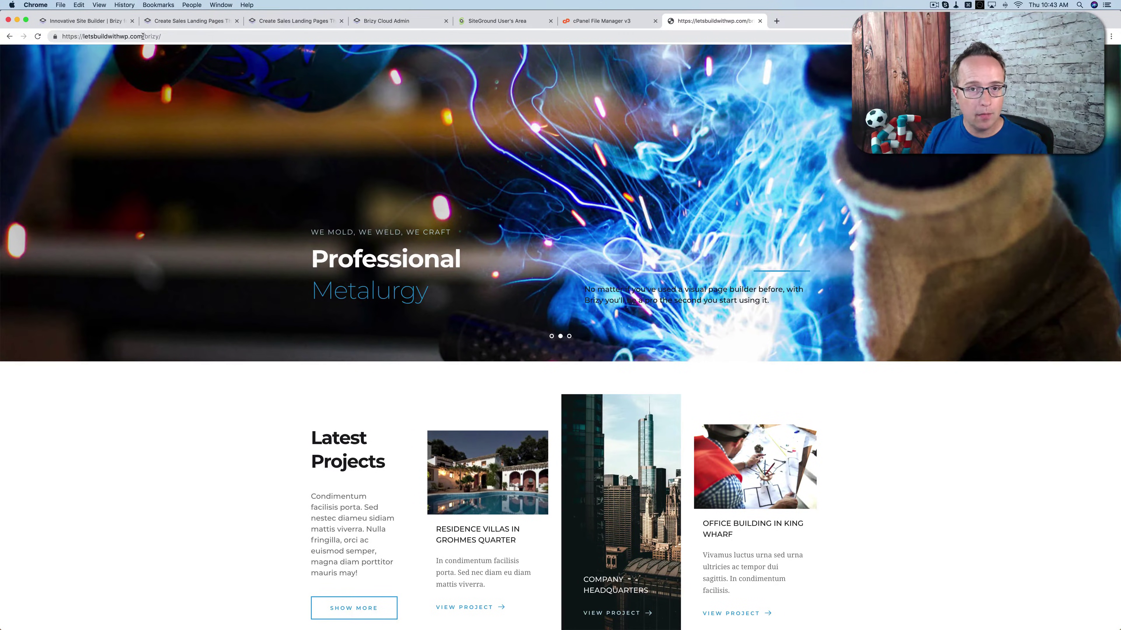
Return to File Manager, go up to public_html and point out the brizy folder
key("ctrl+shift+Tab")
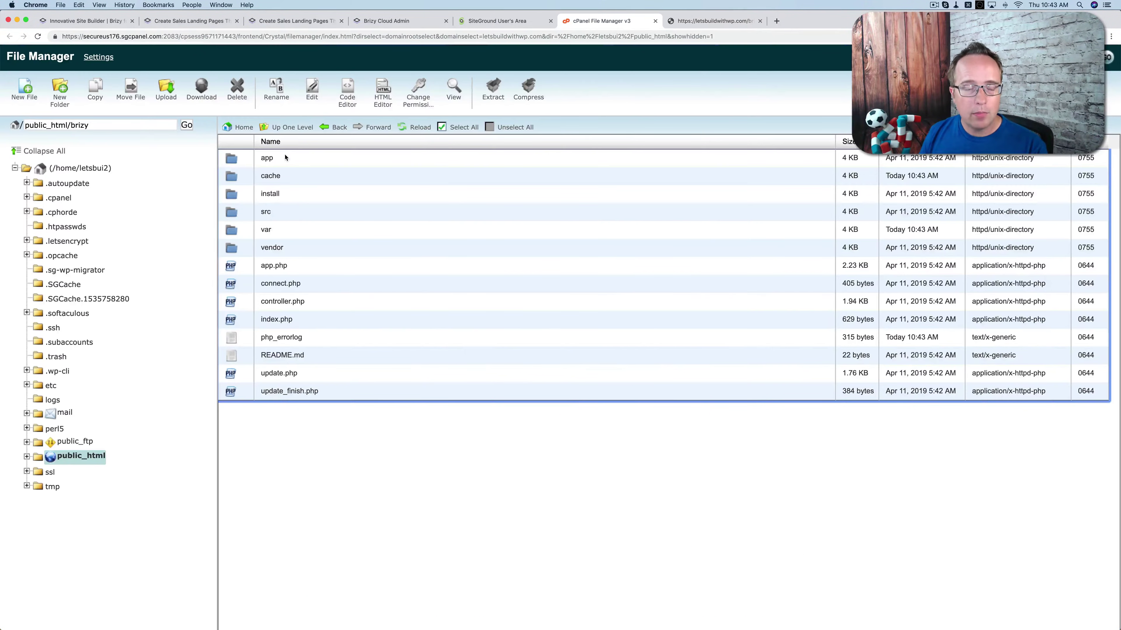
left_click(291, 128)
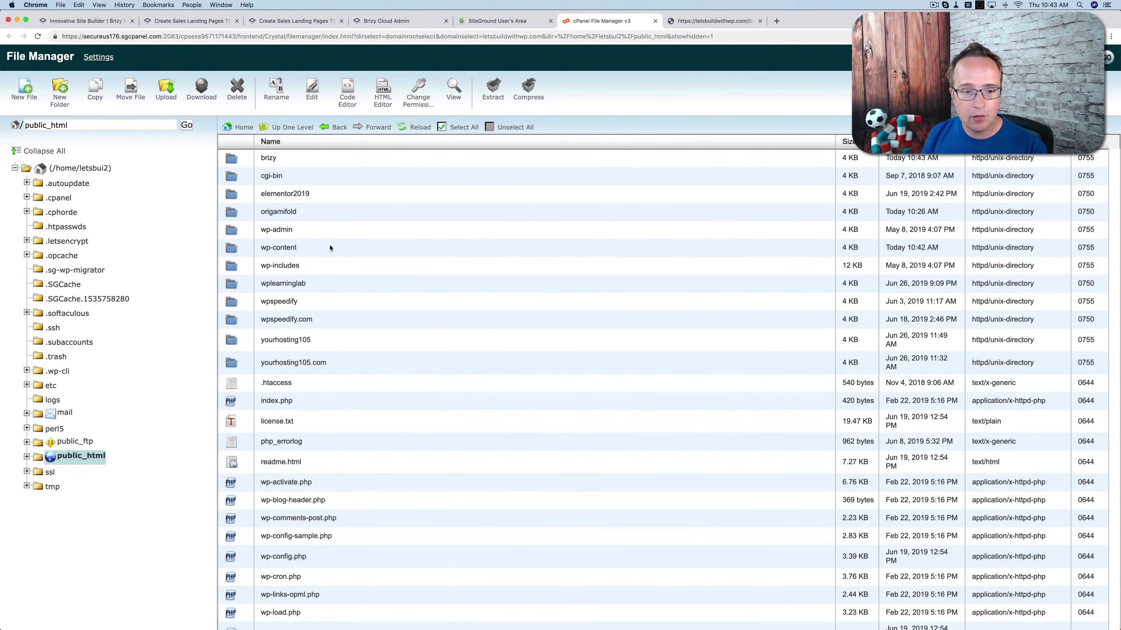
left_click(289, 162)
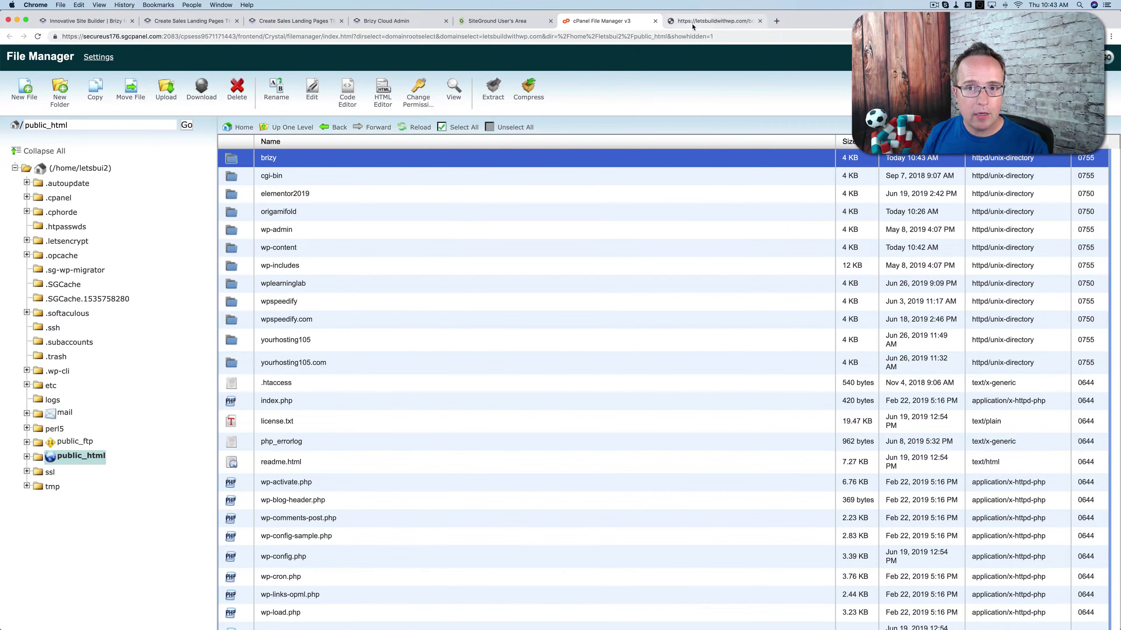
Highlight 'brizy/' in the address, scroll through the live welding page, then return to Brizy Cloud
left_click(713, 20)
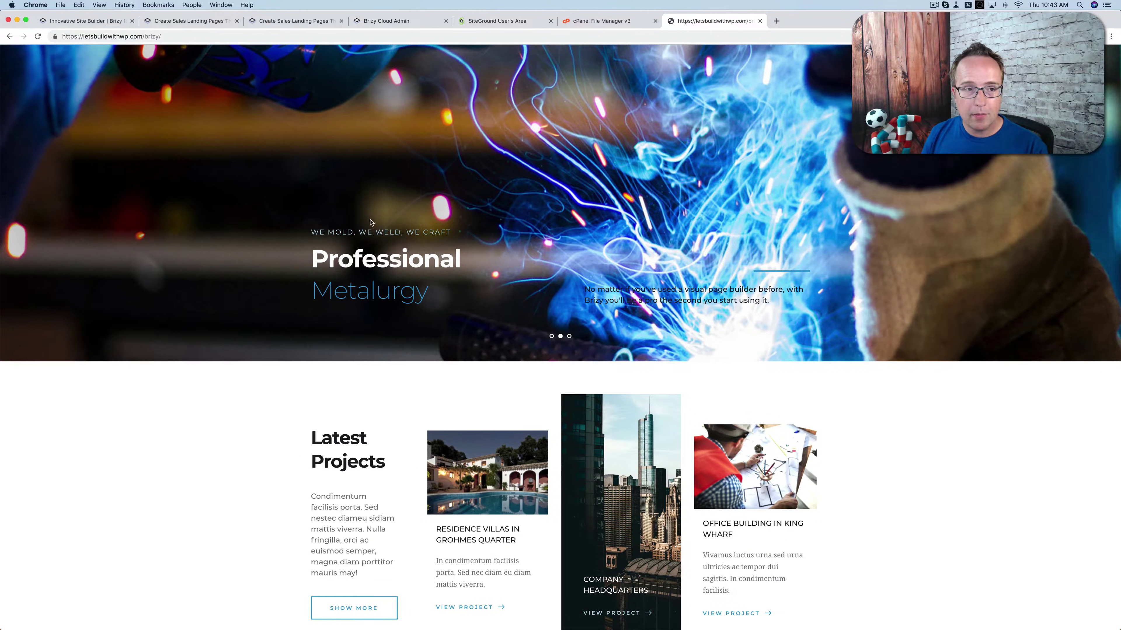
double_click(146, 37)
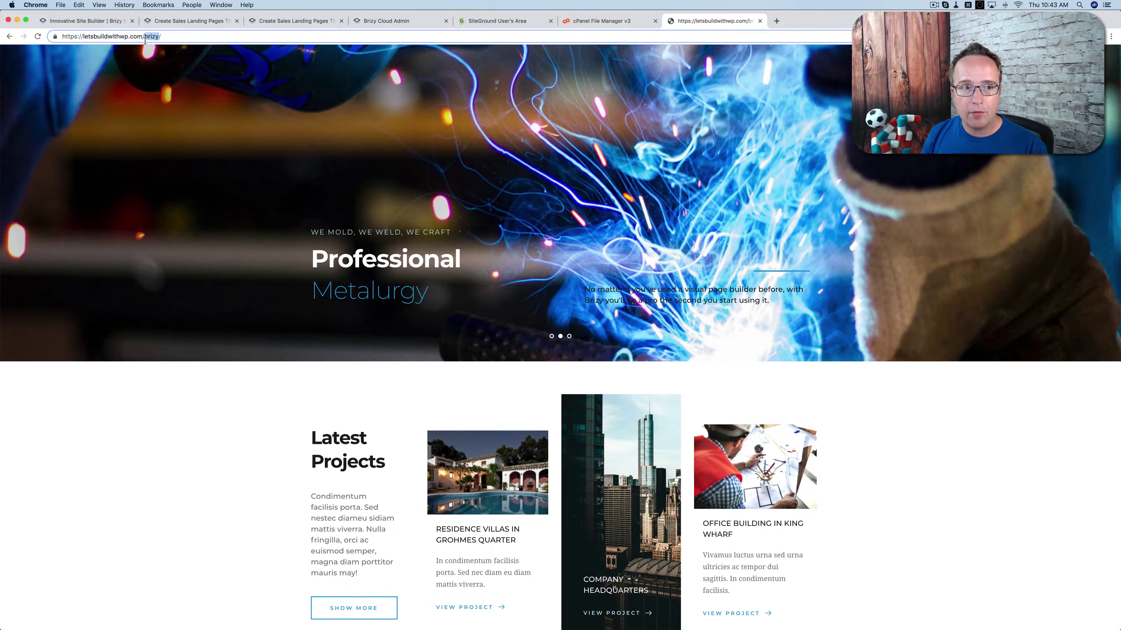
left_click_drag(145, 36, 161, 36)
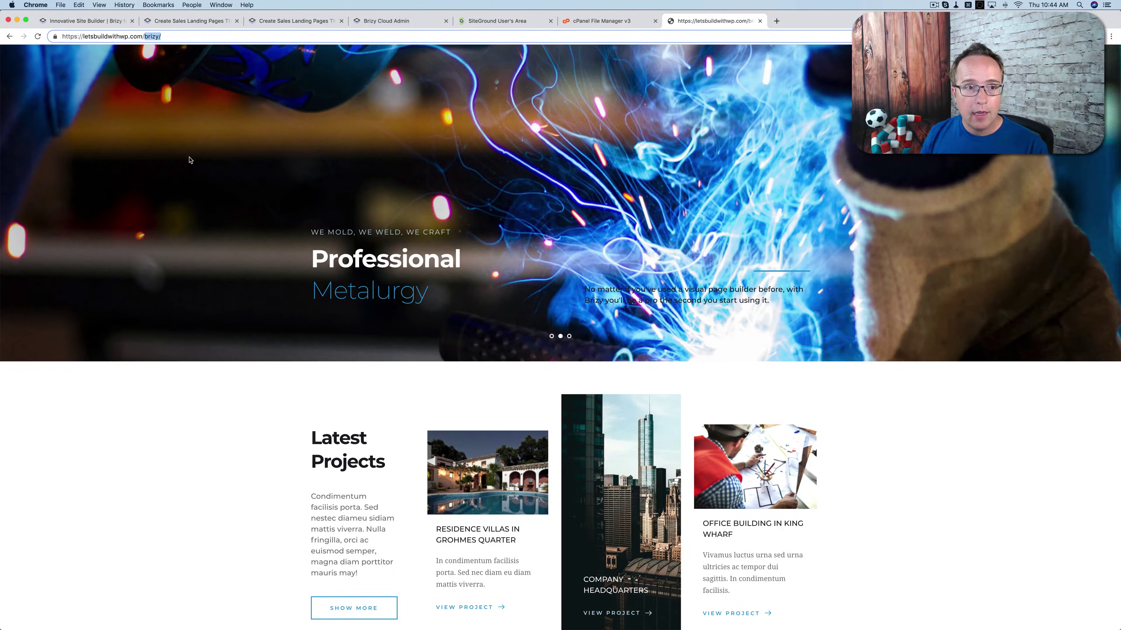
scroll(189, 160, "down", 7)
scroll(190, 160, "down", 20)
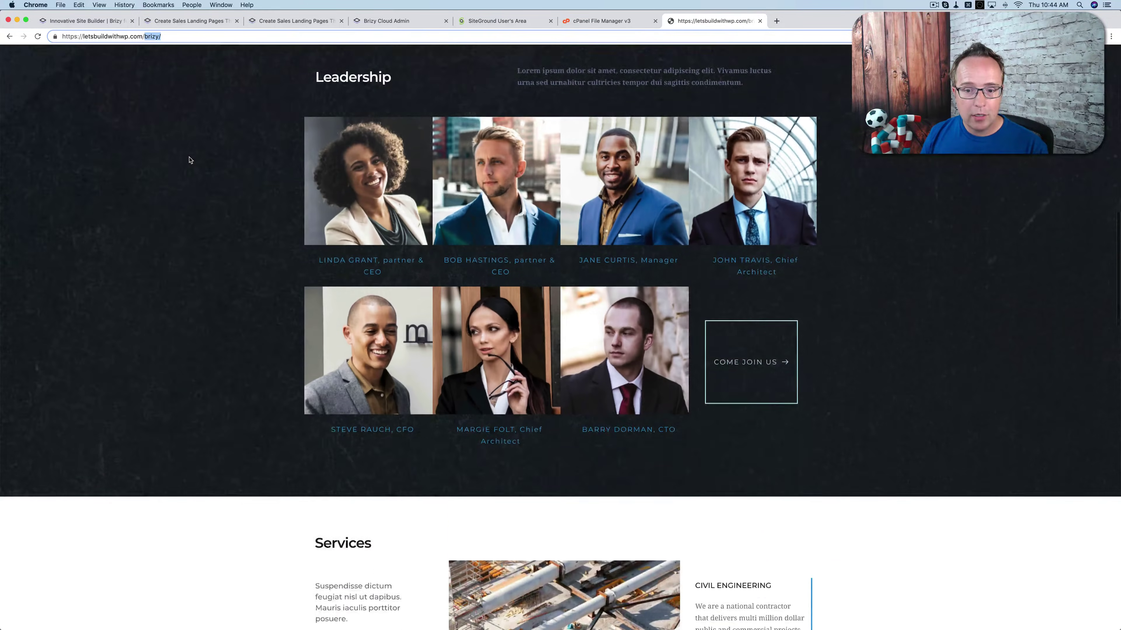
scroll(189, 160, "down", 8)
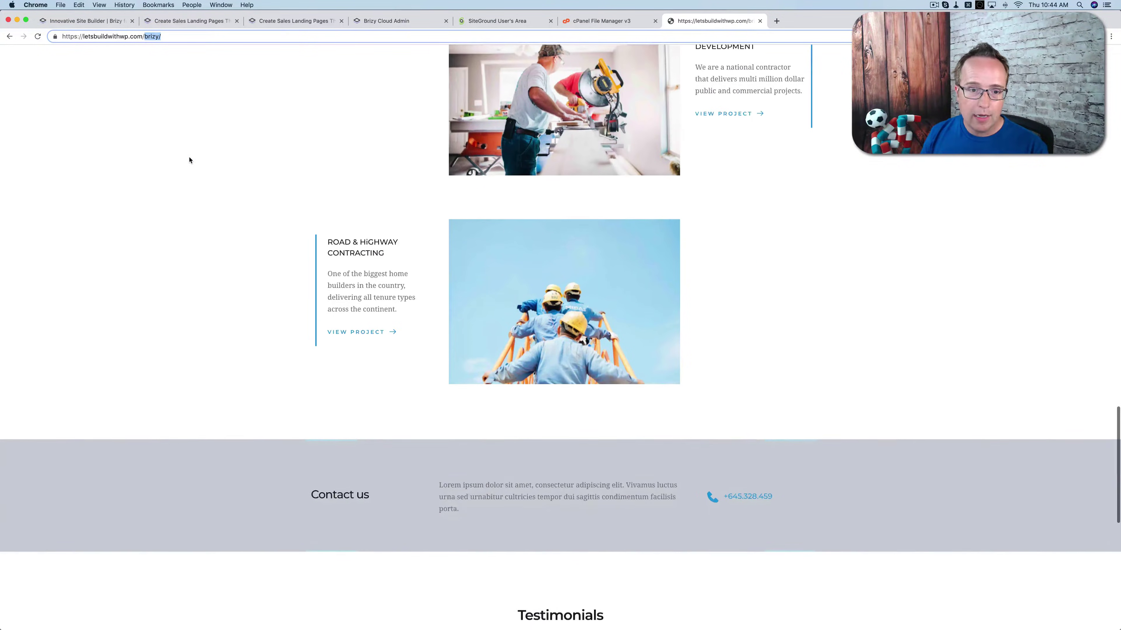
scroll(190, 160, "up", 20)
scroll(190, 160, "up", 12)
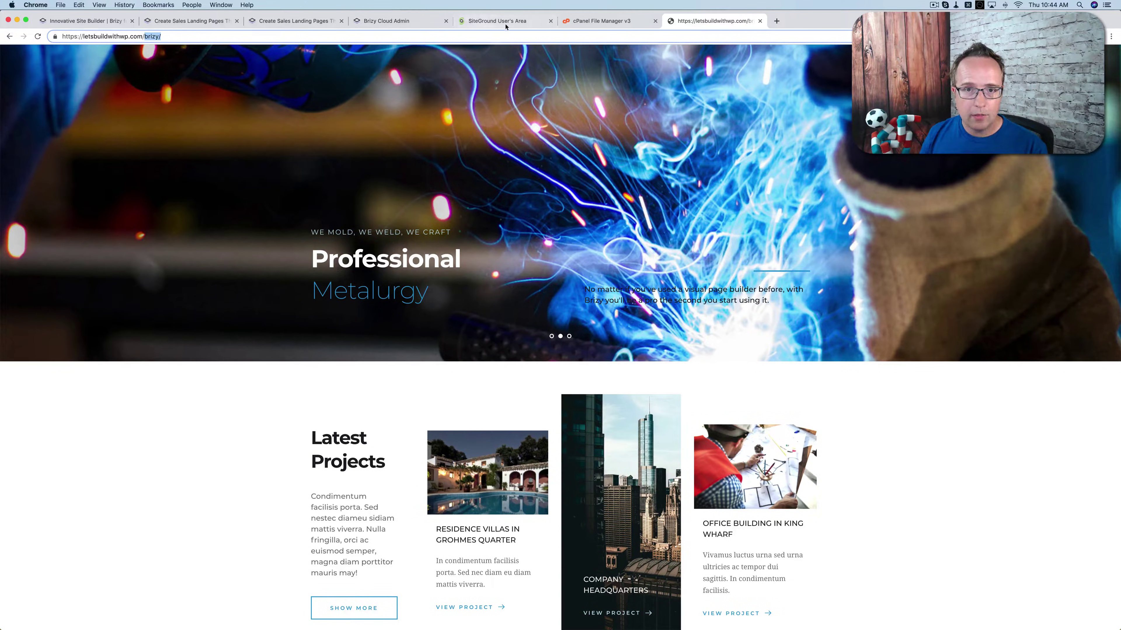
left_click(387, 22)
Open the landing page in the editor and replace 'Construction' in the hero heading with 'Weldoing'
left_click(363, 78)
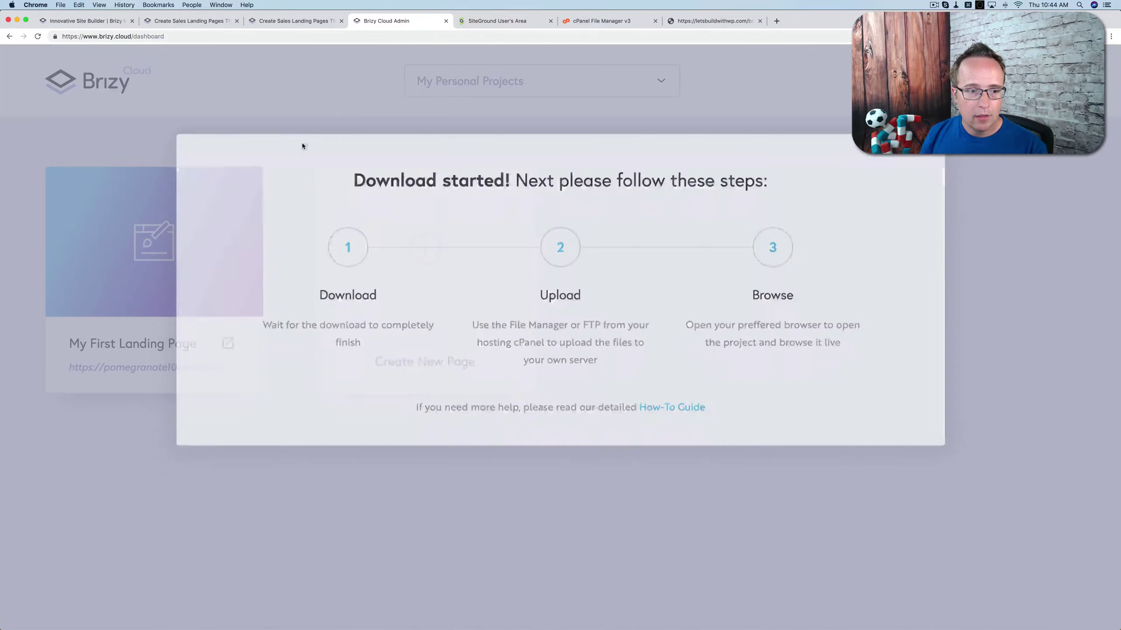
left_click(154, 250)
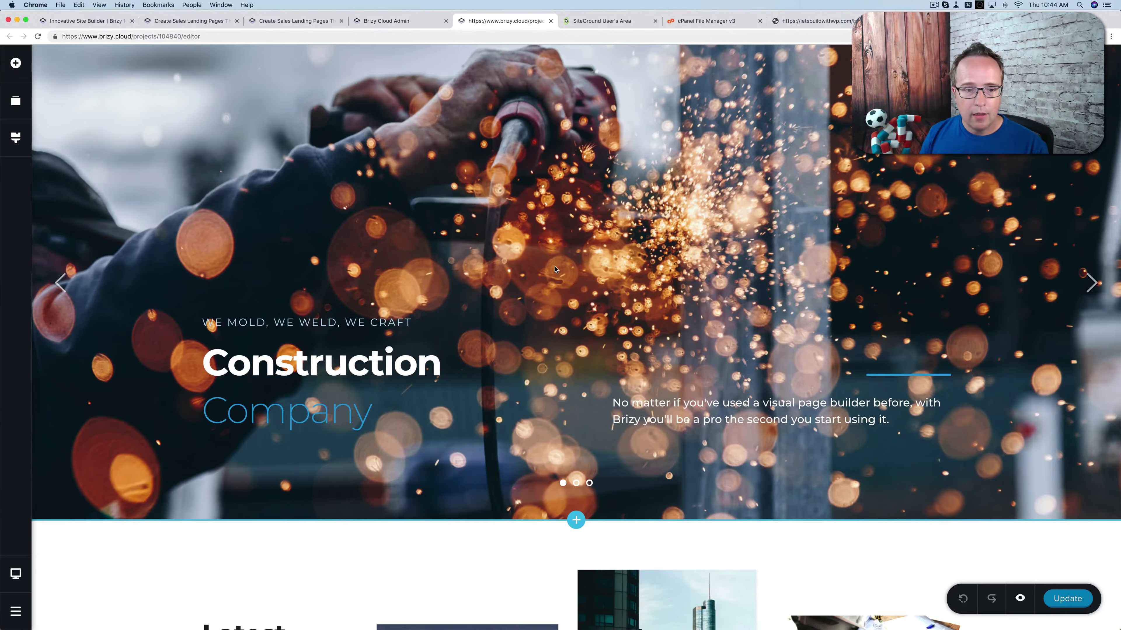
left_click(250, 366)
double_click(324, 364)
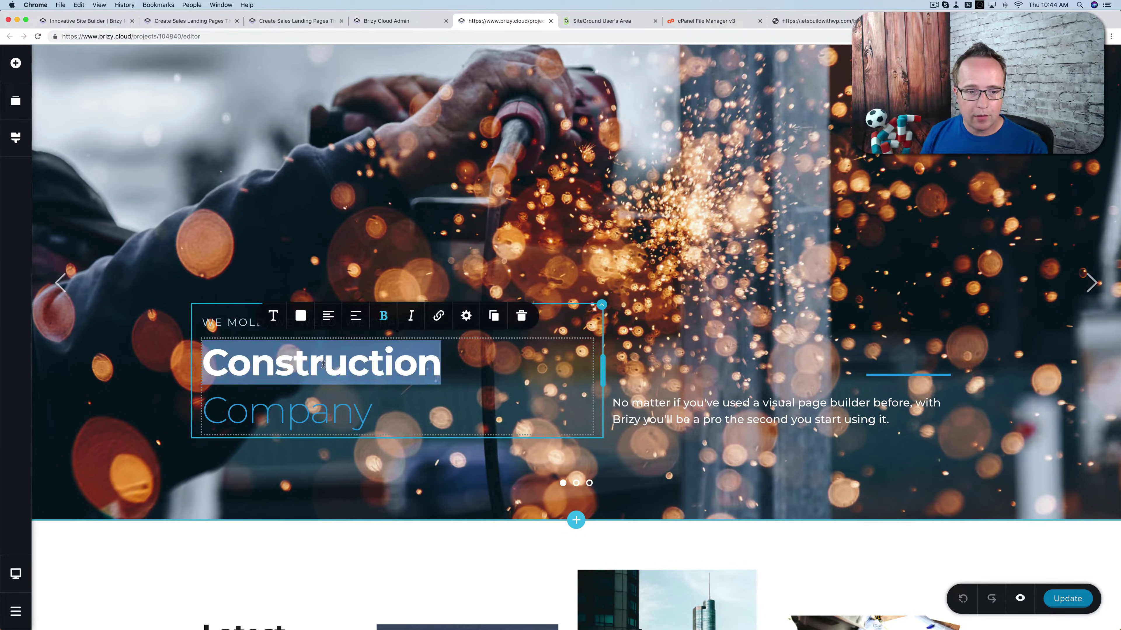
type("Weld")
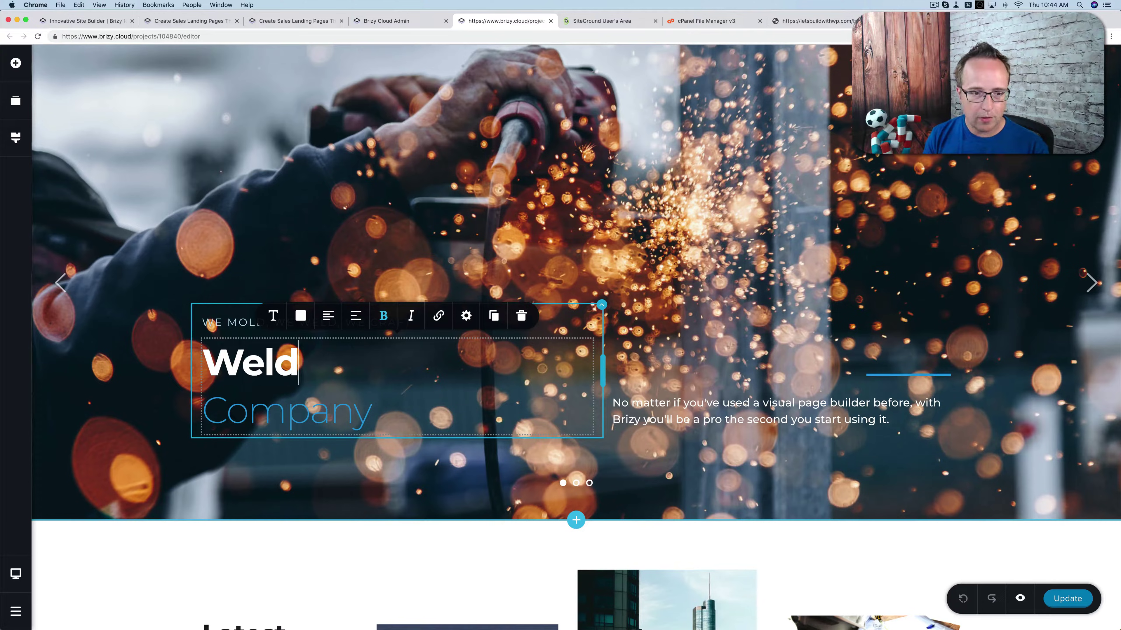
type("oing")
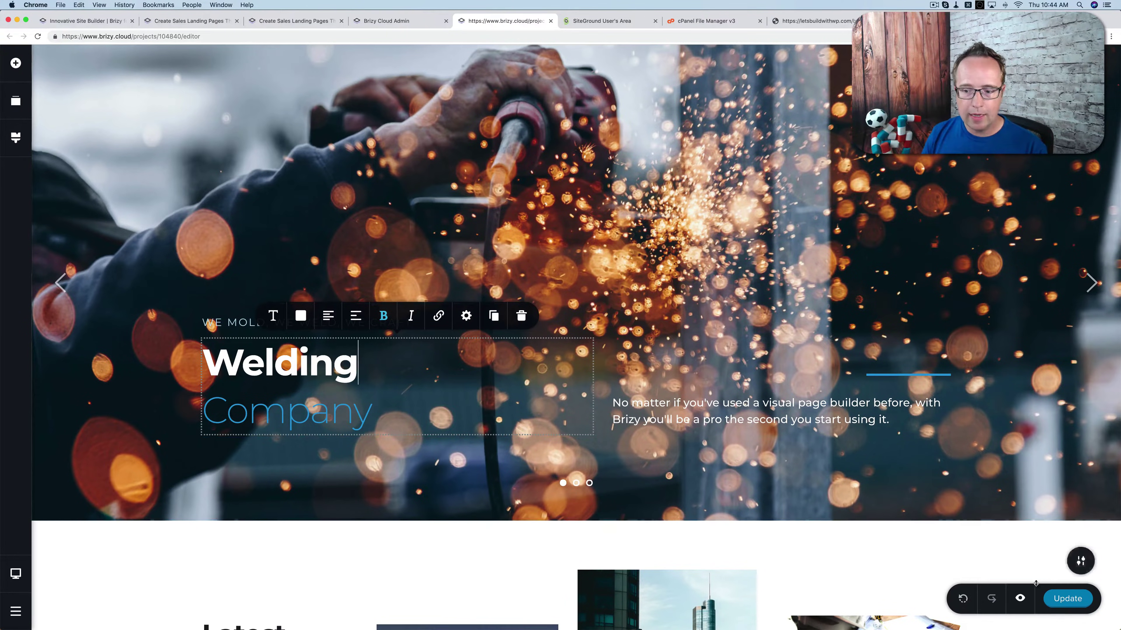
Publish the update and reload letsbuildwithwp.com/brizy to confirm the Welding Company heading
left_click(1067, 600)
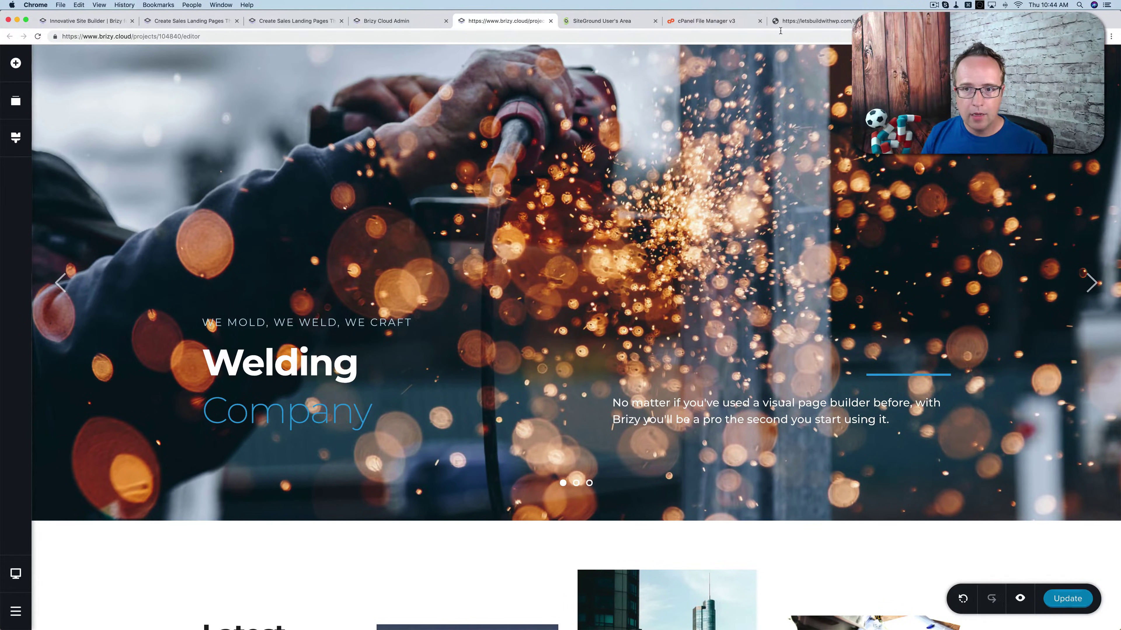
left_click(817, 21)
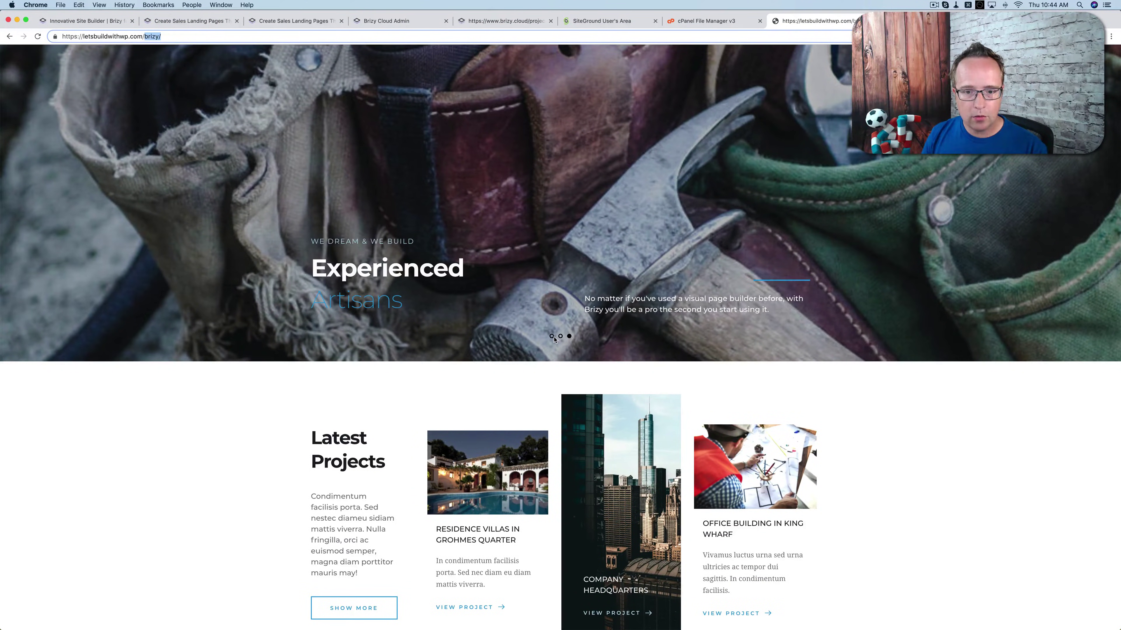
left_click(552, 337)
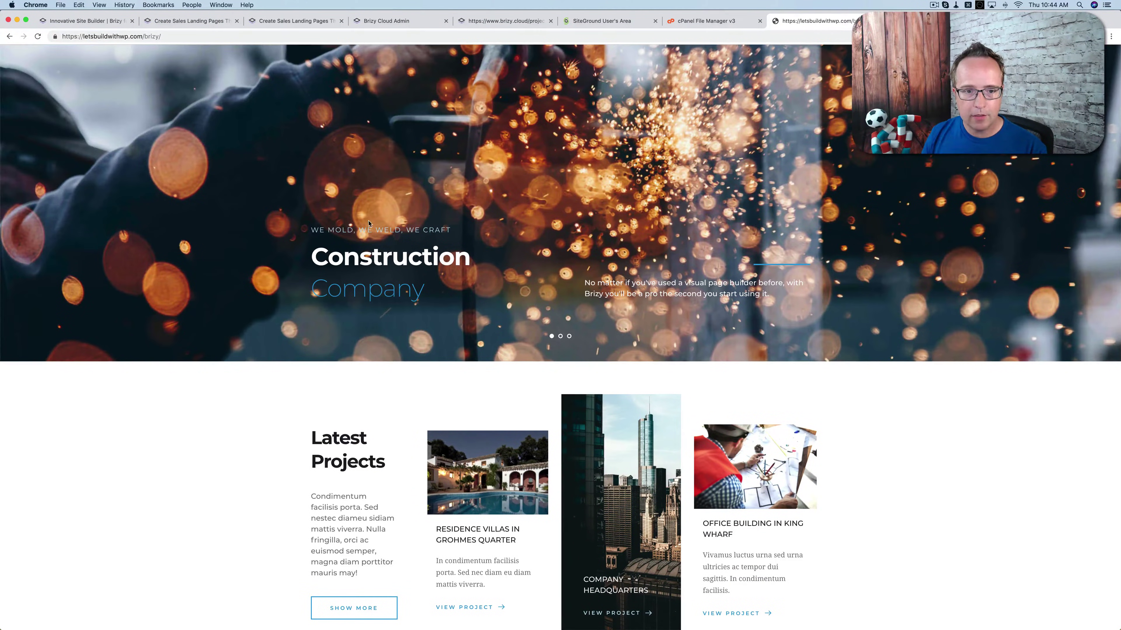
key("super+r")
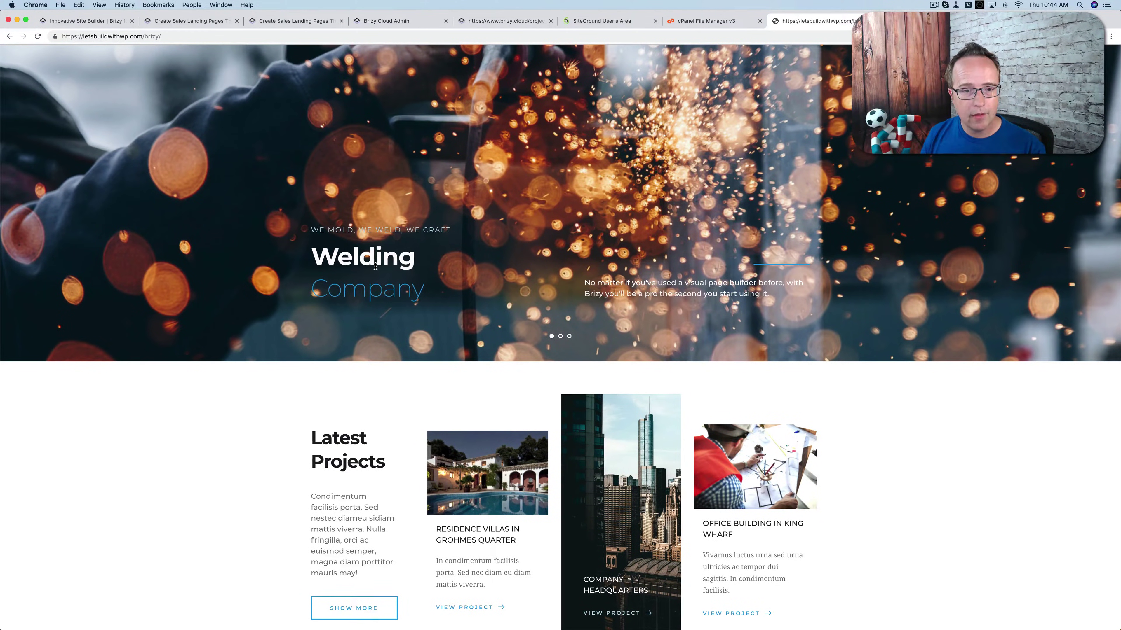
left_click_drag(312, 256, 405, 290)
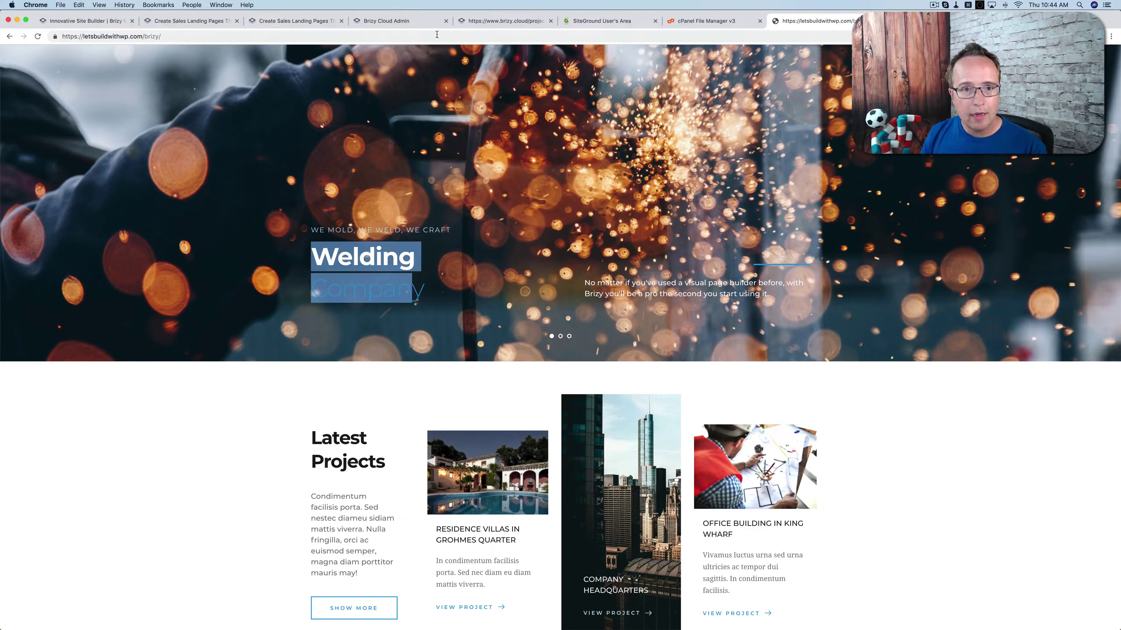
left_click(402, 22)
mouse_move(145, 318)
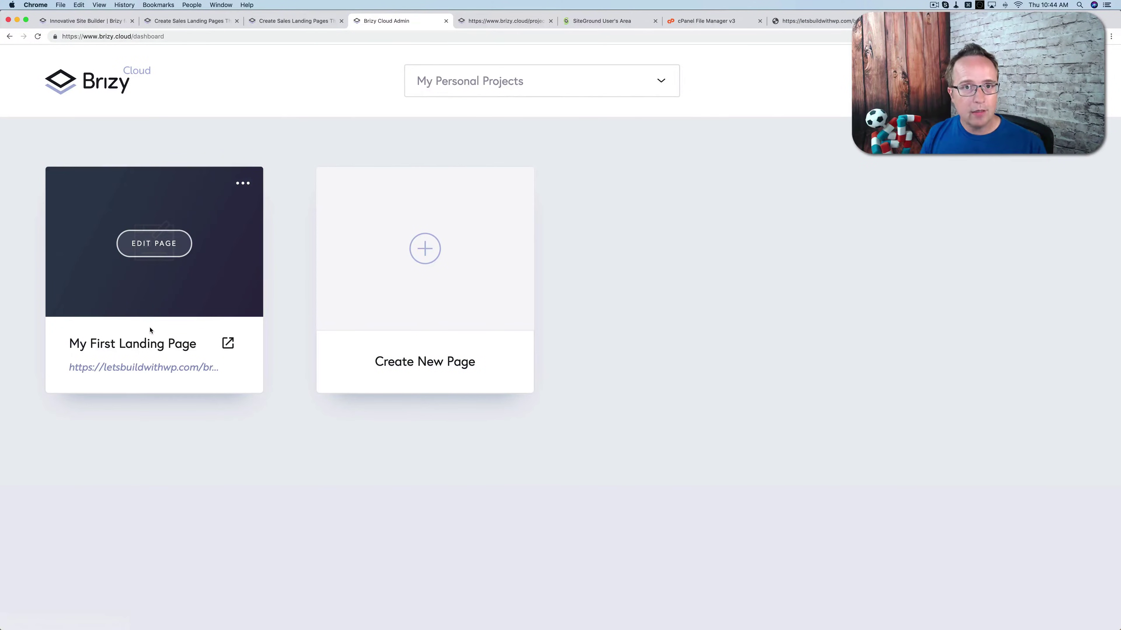
left_click(816, 23)
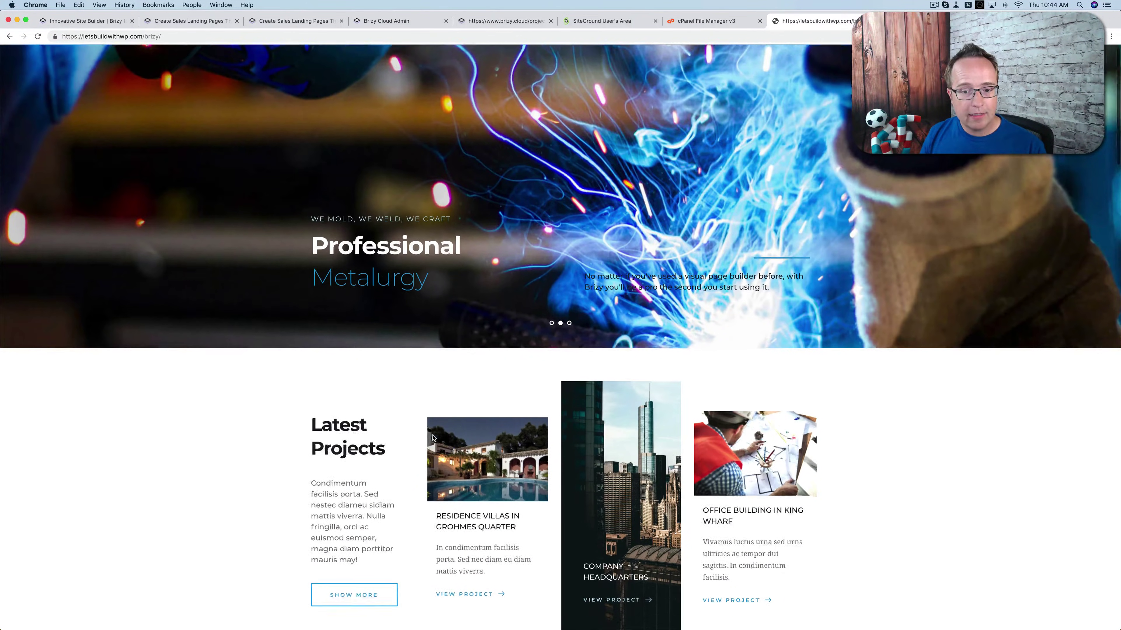
scroll(432, 438, "down", 5)
scroll(433, 438, "down", 1)
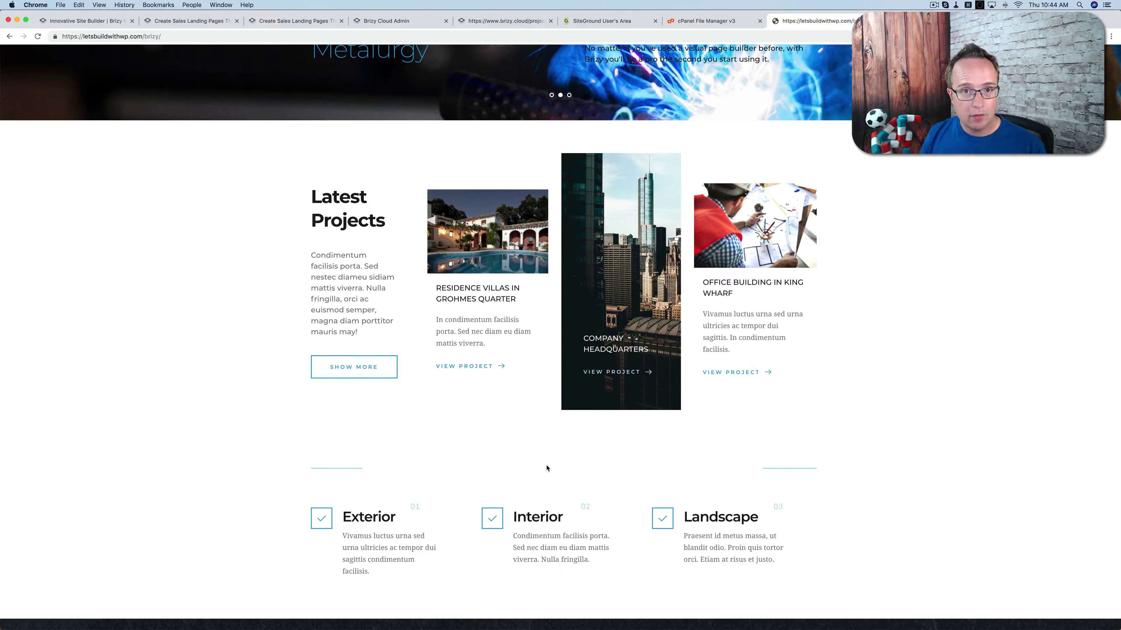
scroll(291, 385, "up", 5)
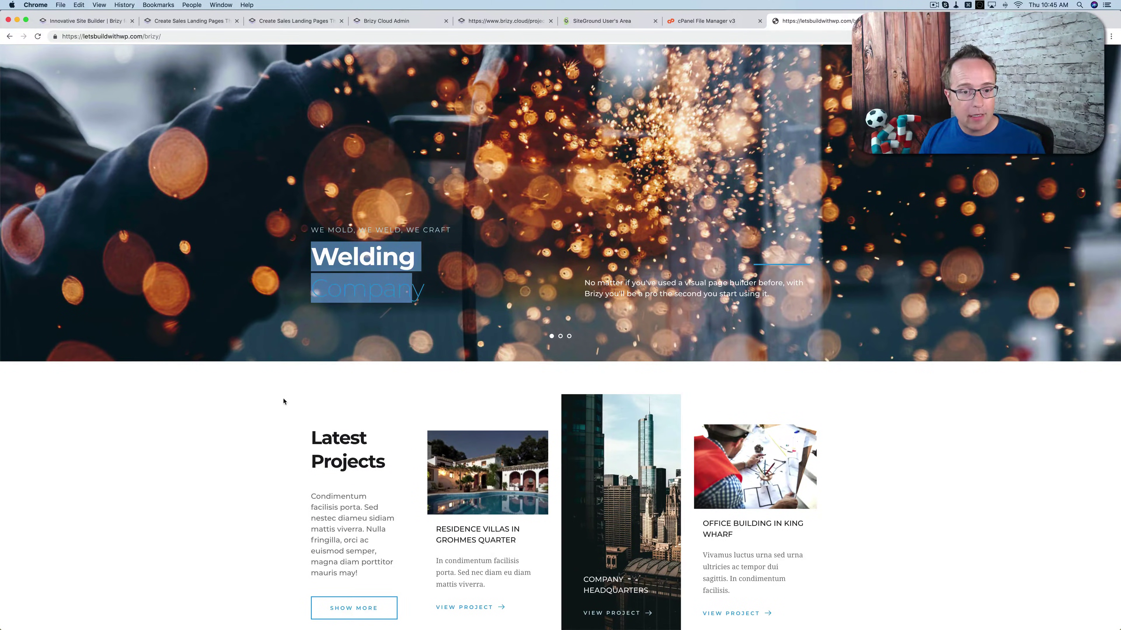
left_click(283, 390)
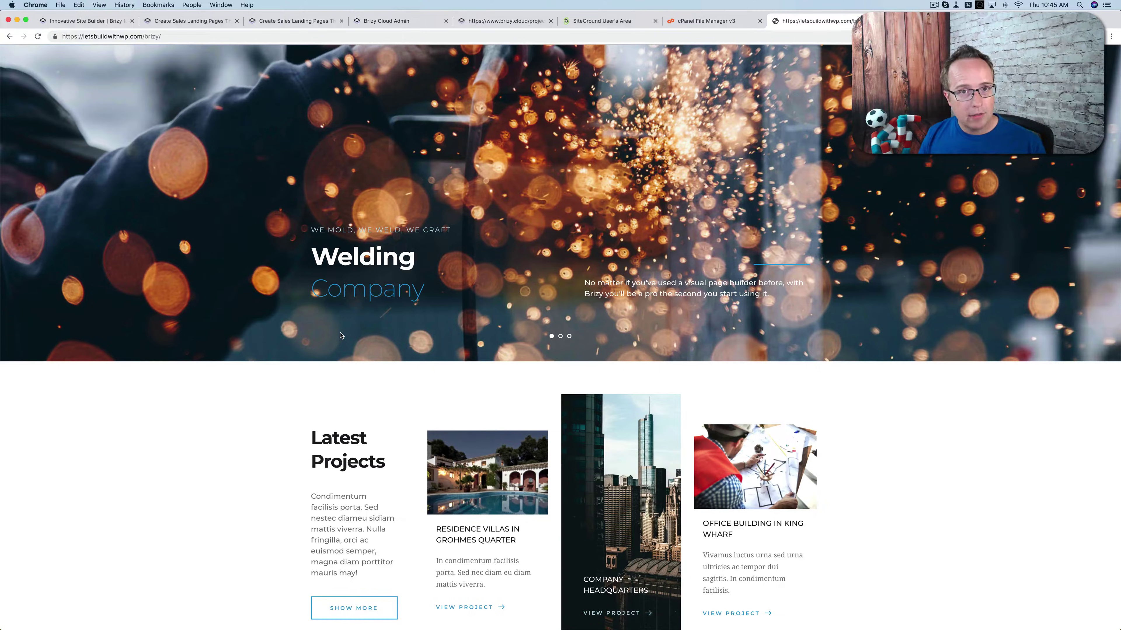
double_click(152, 37)
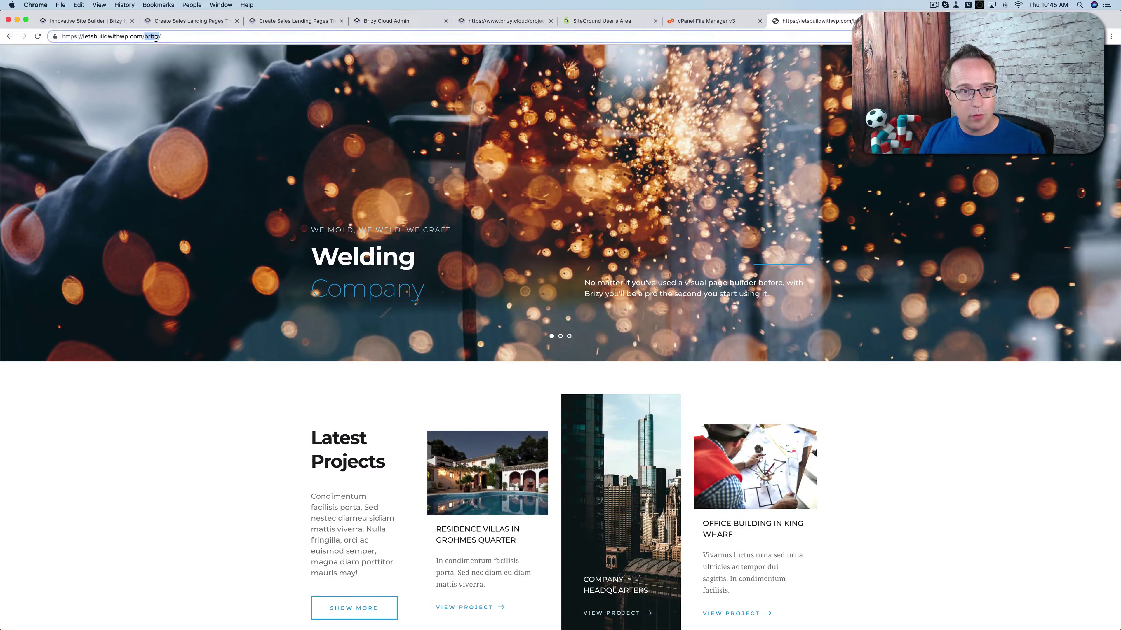
left_click(505, 24)
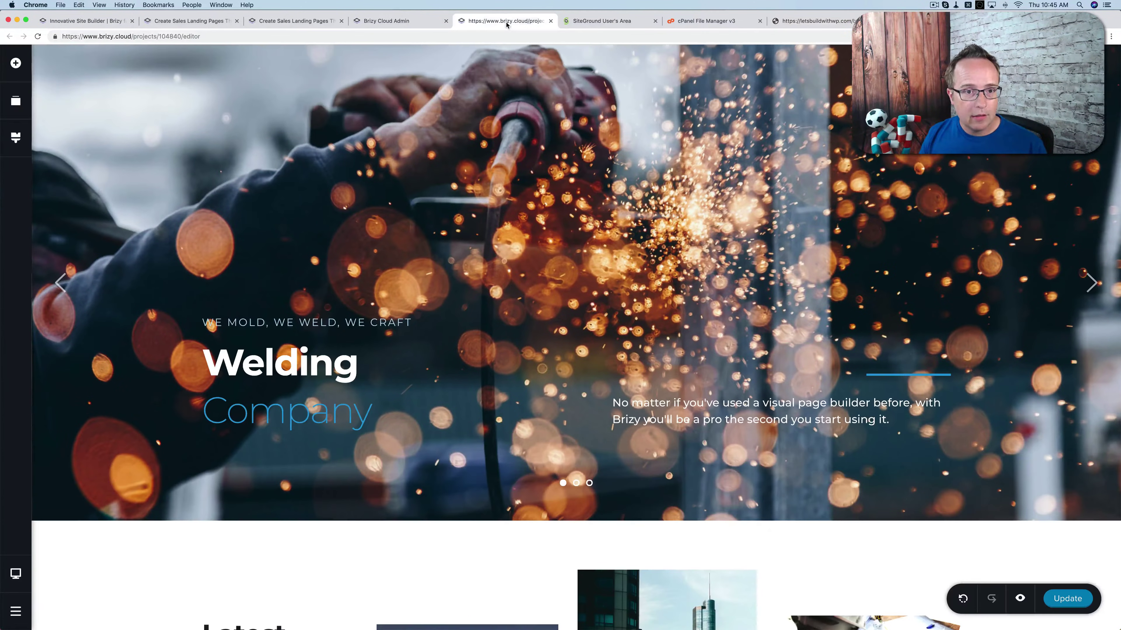
left_click(404, 23)
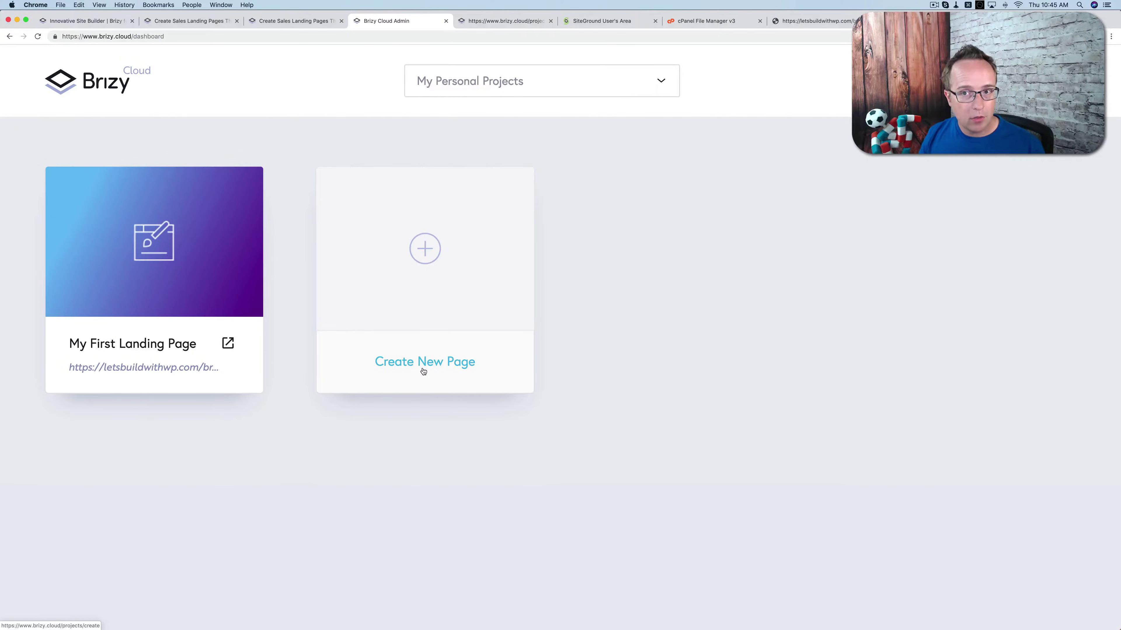
Create and open an empty 'about' folder in public_html, then go back to the dashboard
left_click(790, 21)
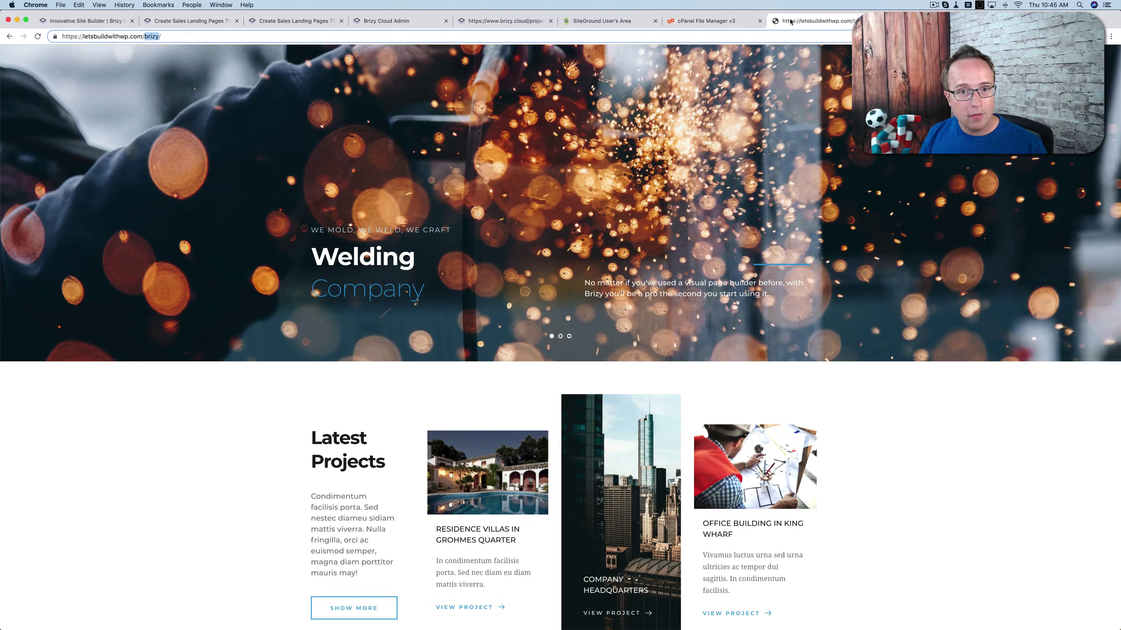
left_click(706, 21)
left_click(60, 93)
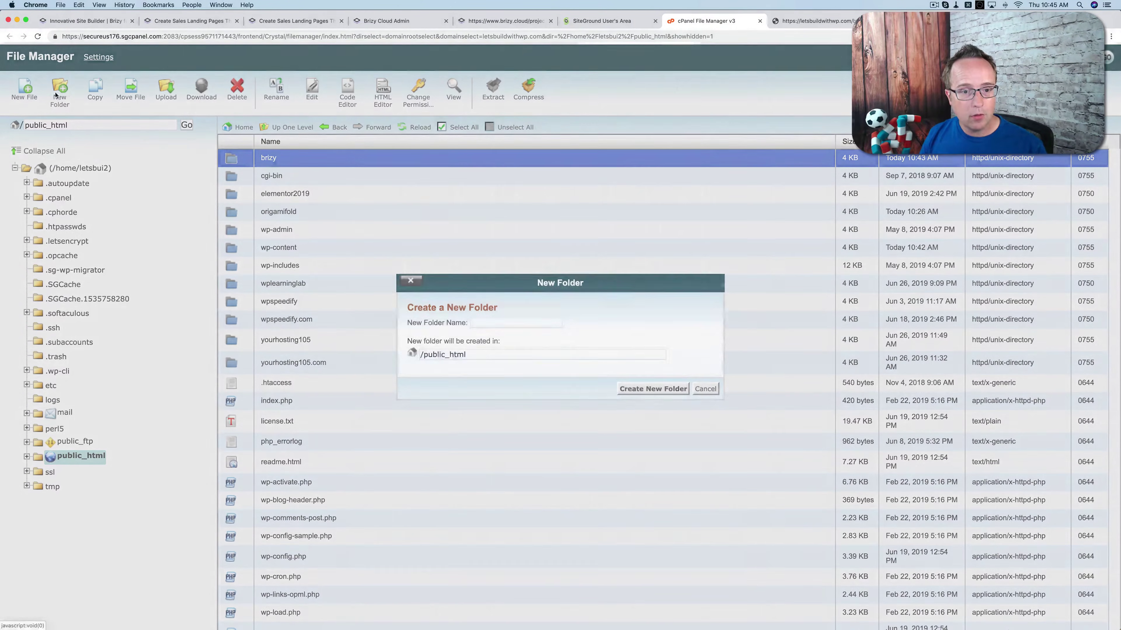
type("about")
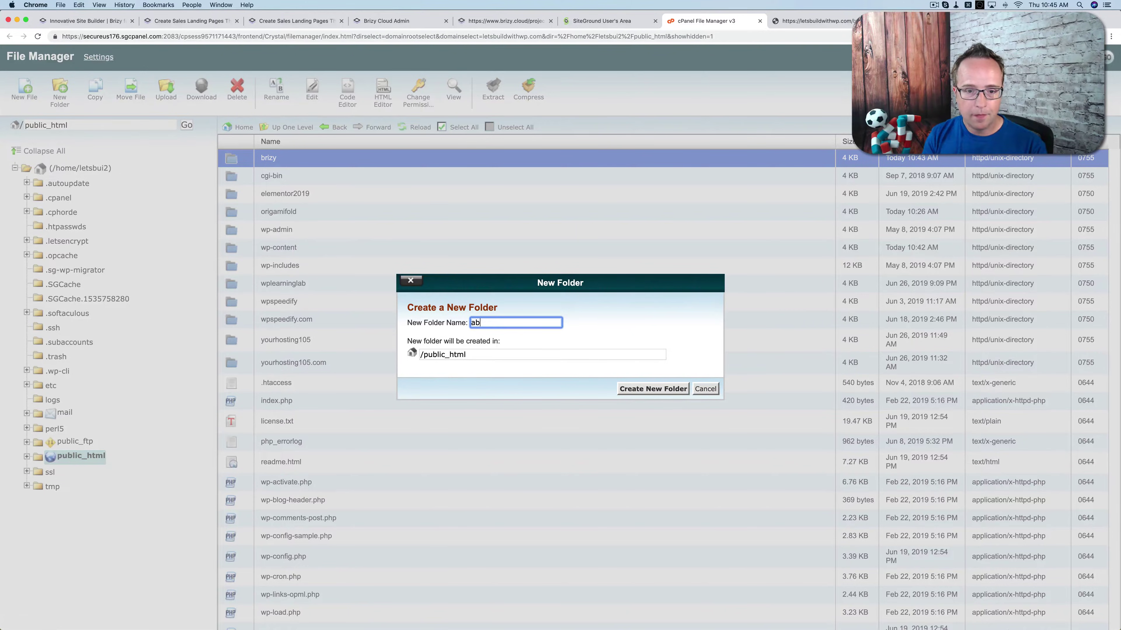
left_click(648, 389)
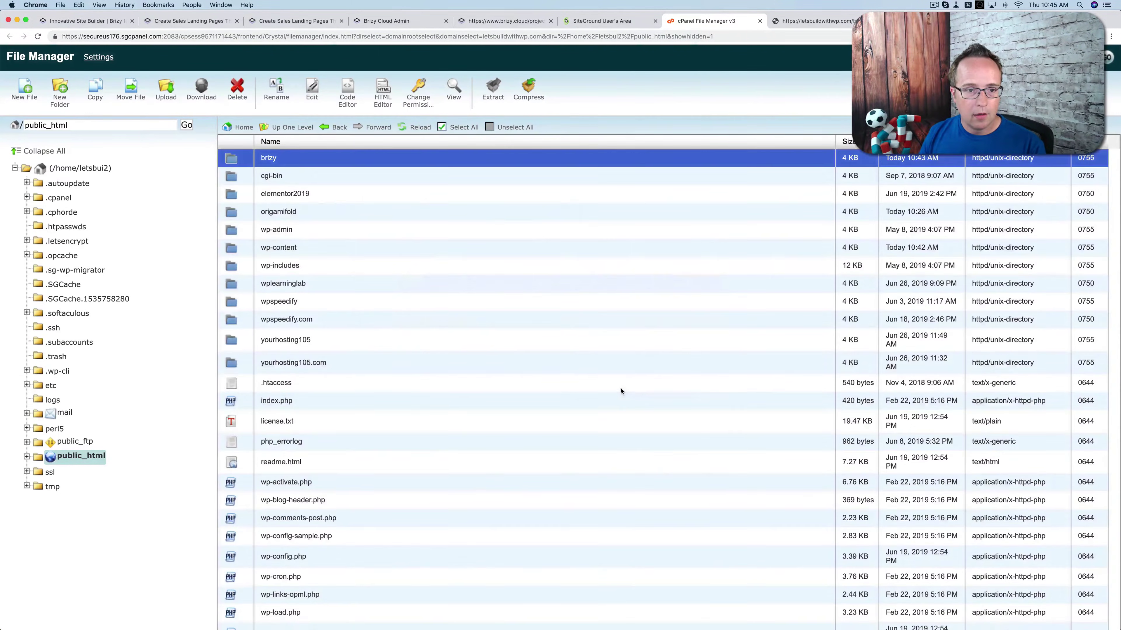
double_click(288, 164)
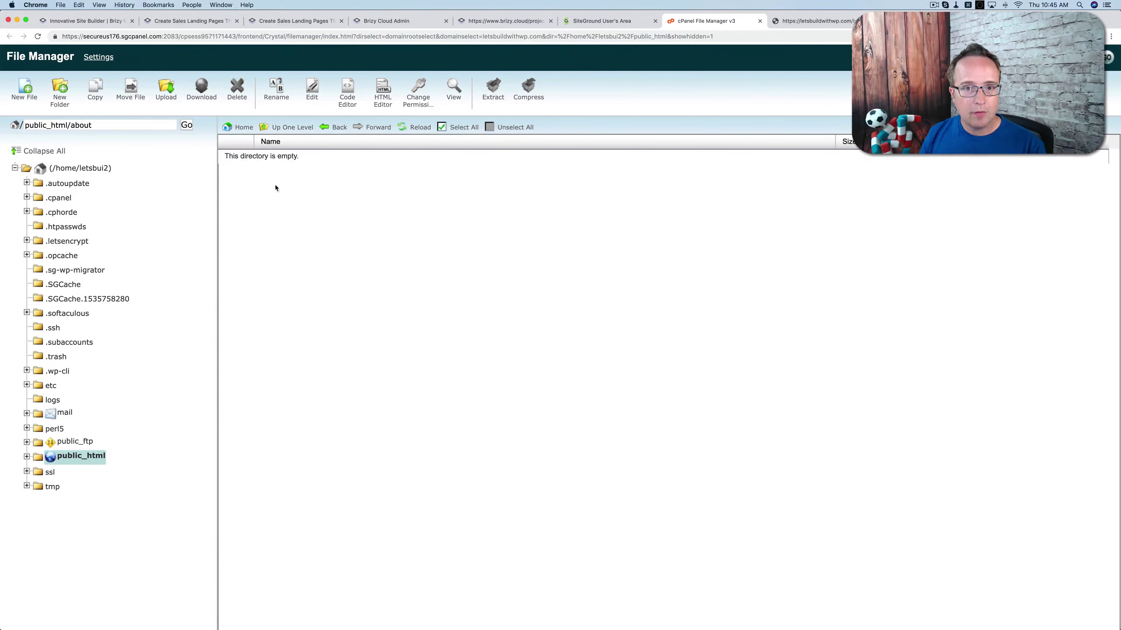
left_click(392, 21)
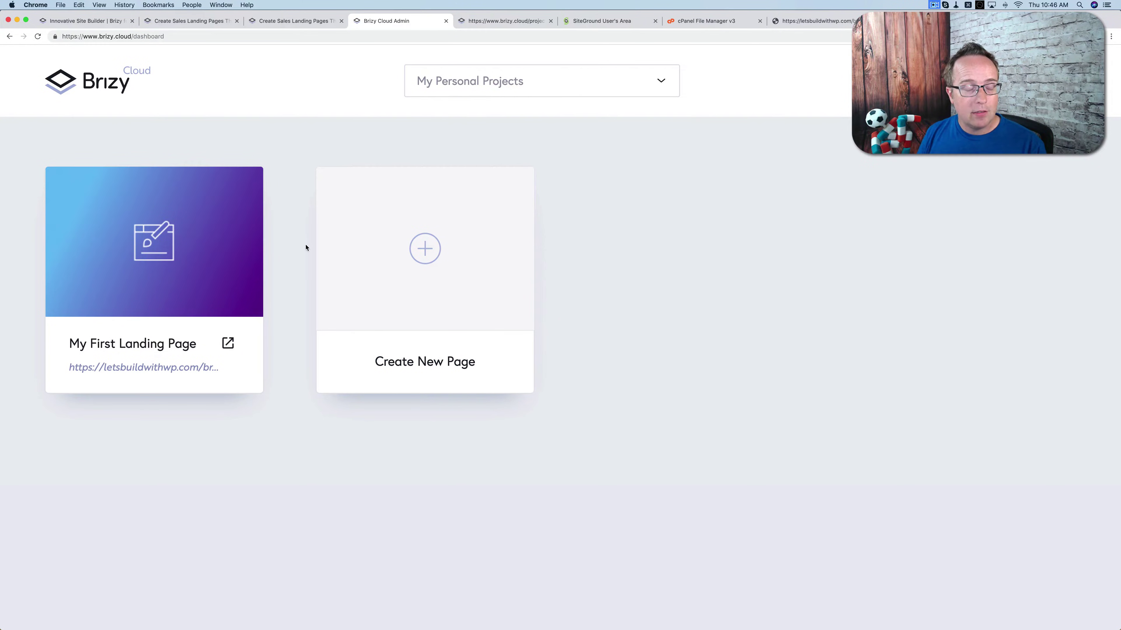
Reopen My First Landing Page in the Brizy Cloud editor from its project card
mouse_move(173, 259)
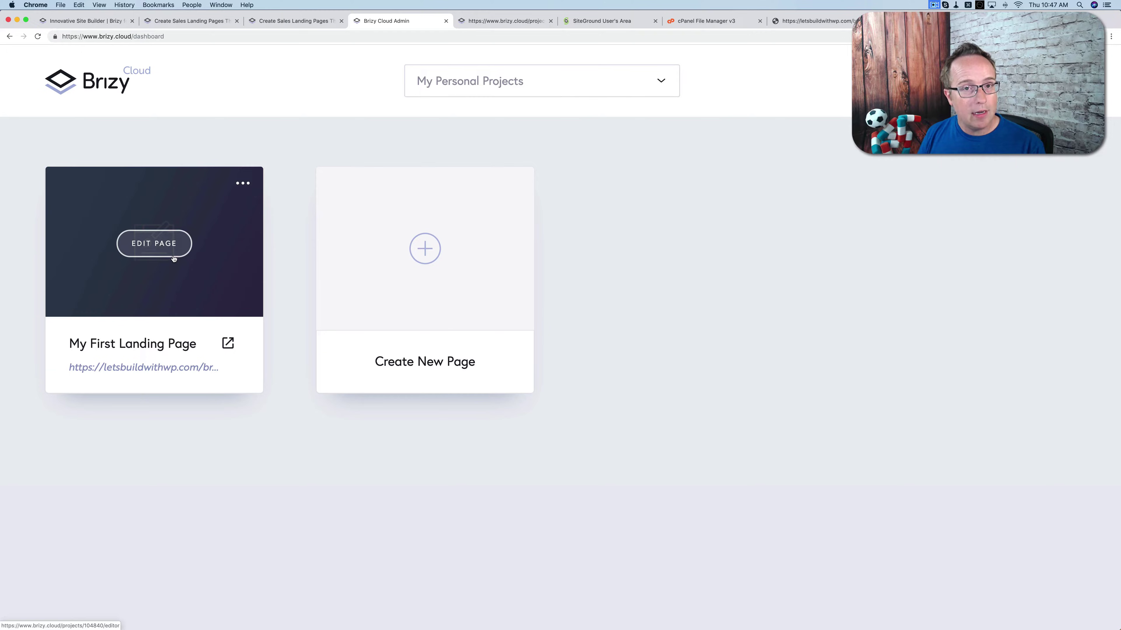
mouse_move(238, 264)
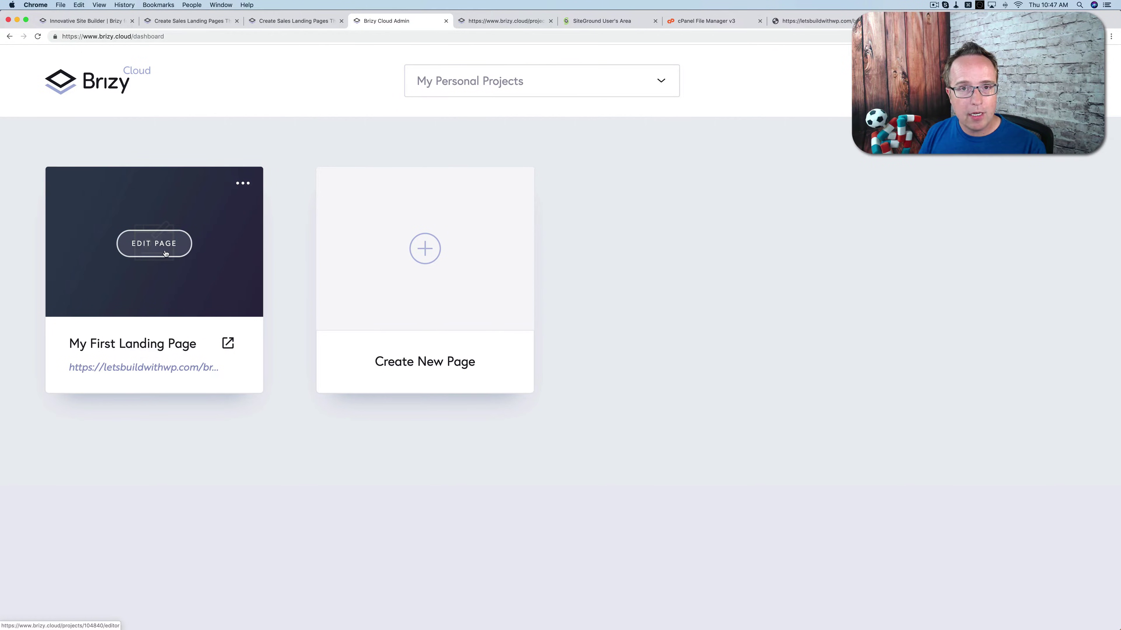
left_click(189, 251)
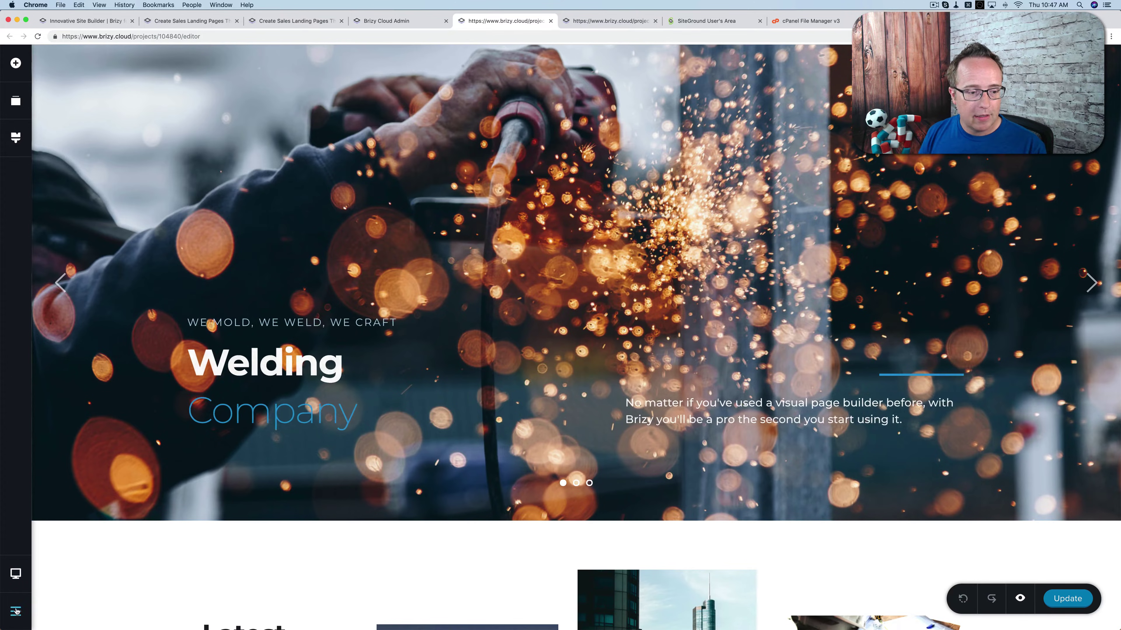
Go through the editor's menu, device and Styling icons to show the page's reorderable block list
left_click(16, 612)
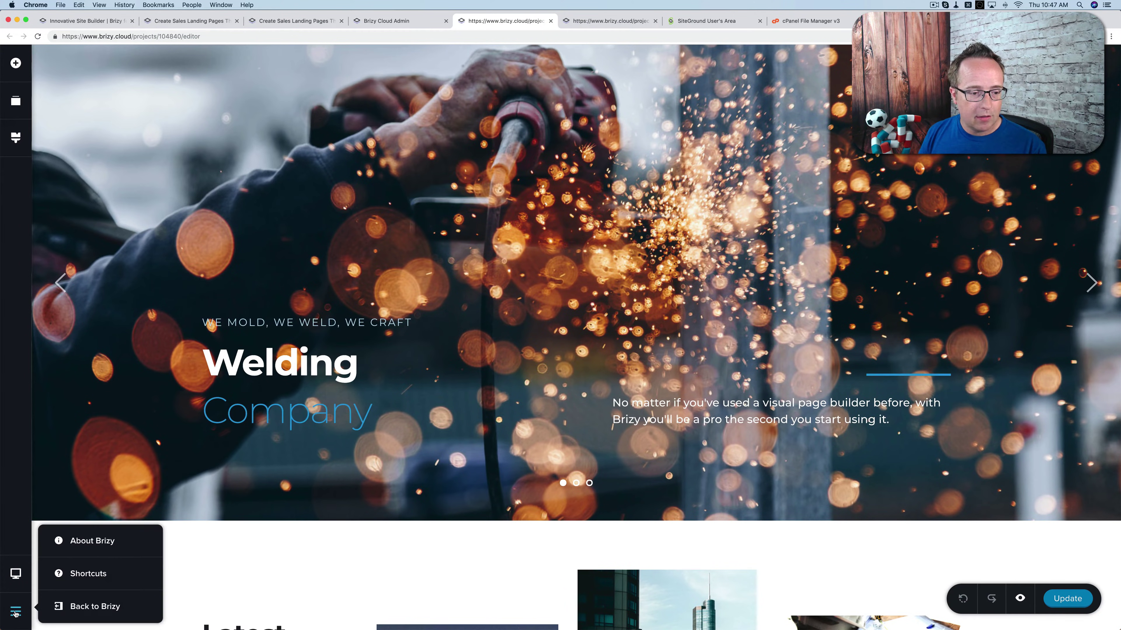
left_click(15, 581)
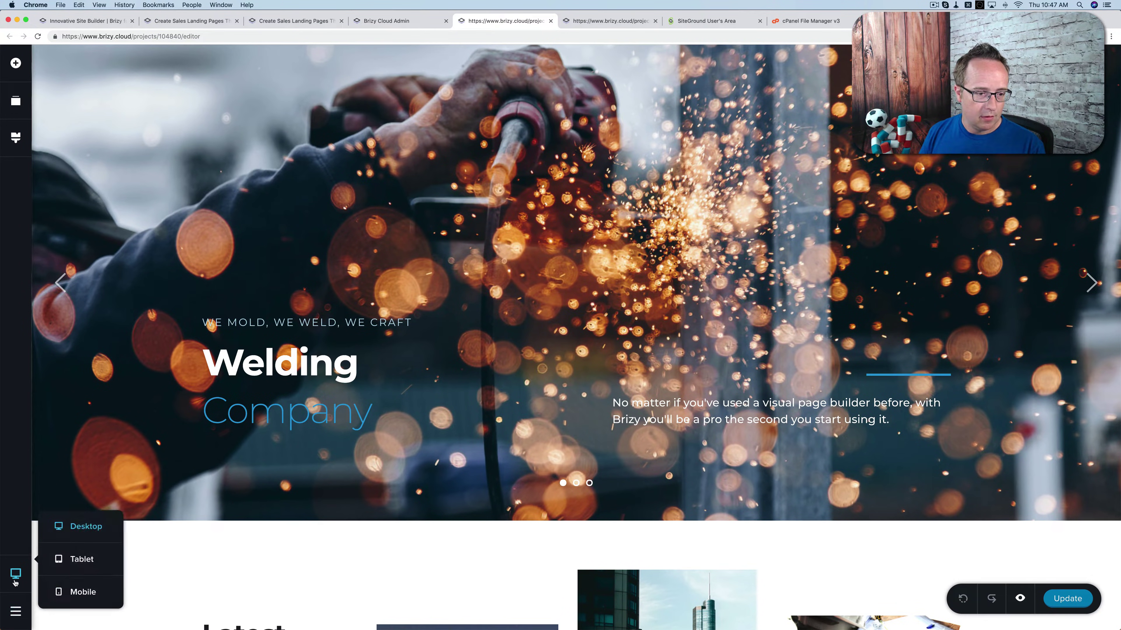
left_click(16, 137)
left_click(15, 101)
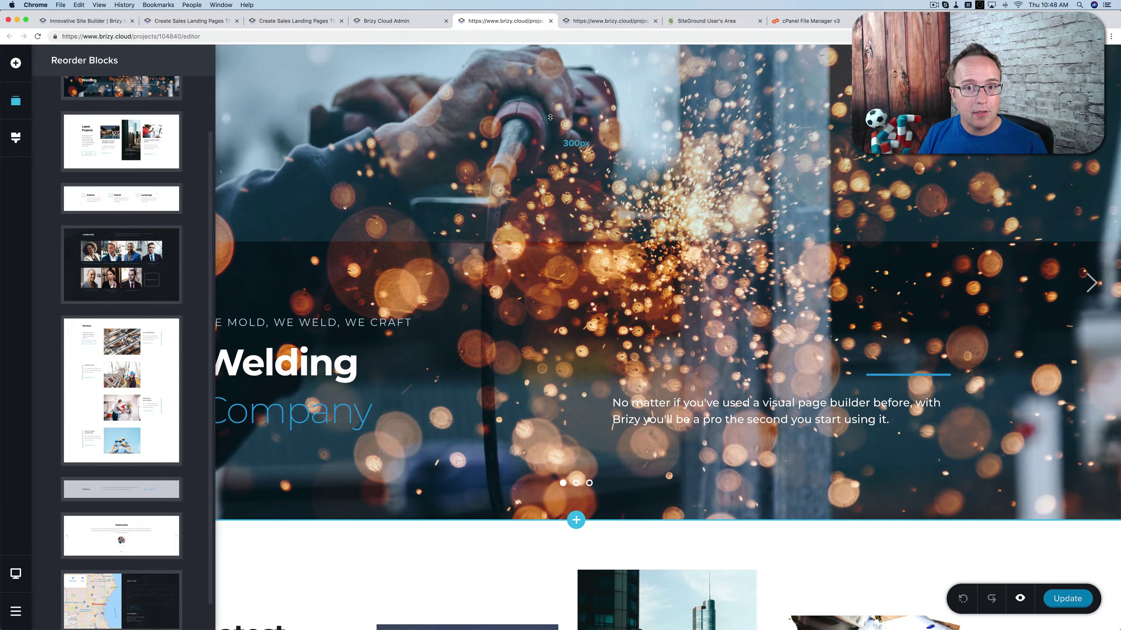
left_click(198, 21)
left_click(84, 21)
left_click(171, 27)
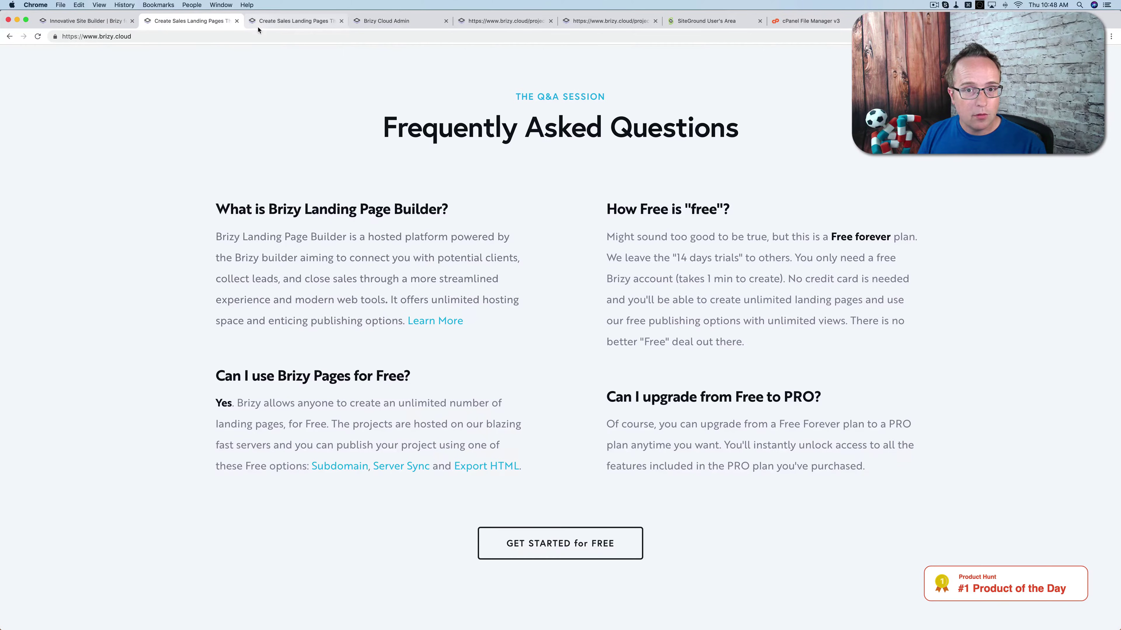
left_click(258, 27)
scroll(238, 250, "down", 15)
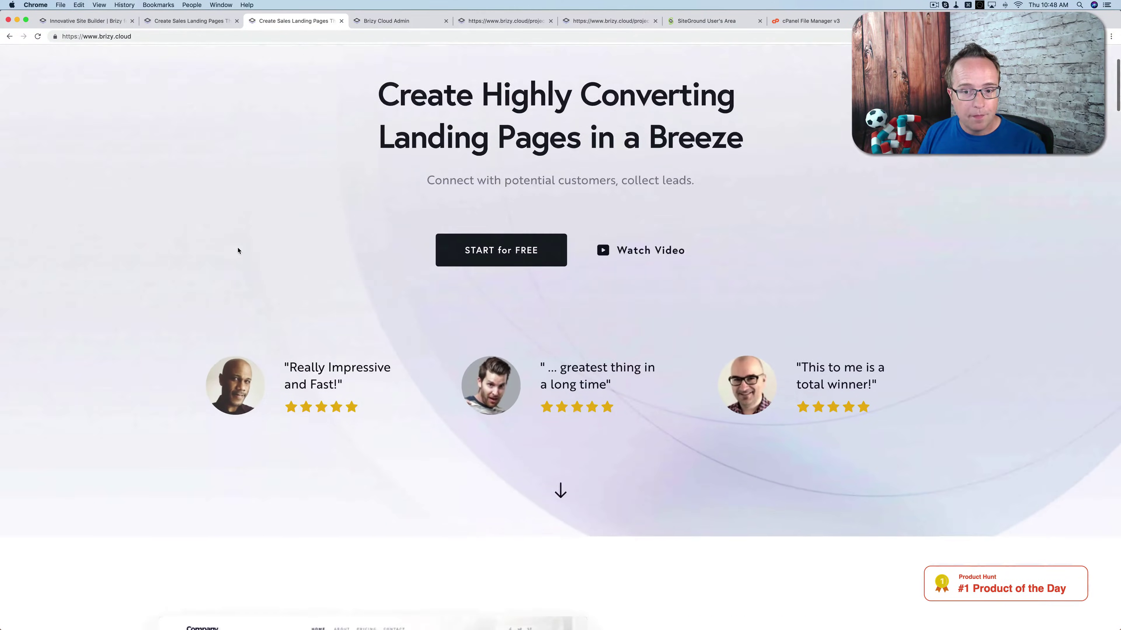
scroll(238, 251, "down", 20)
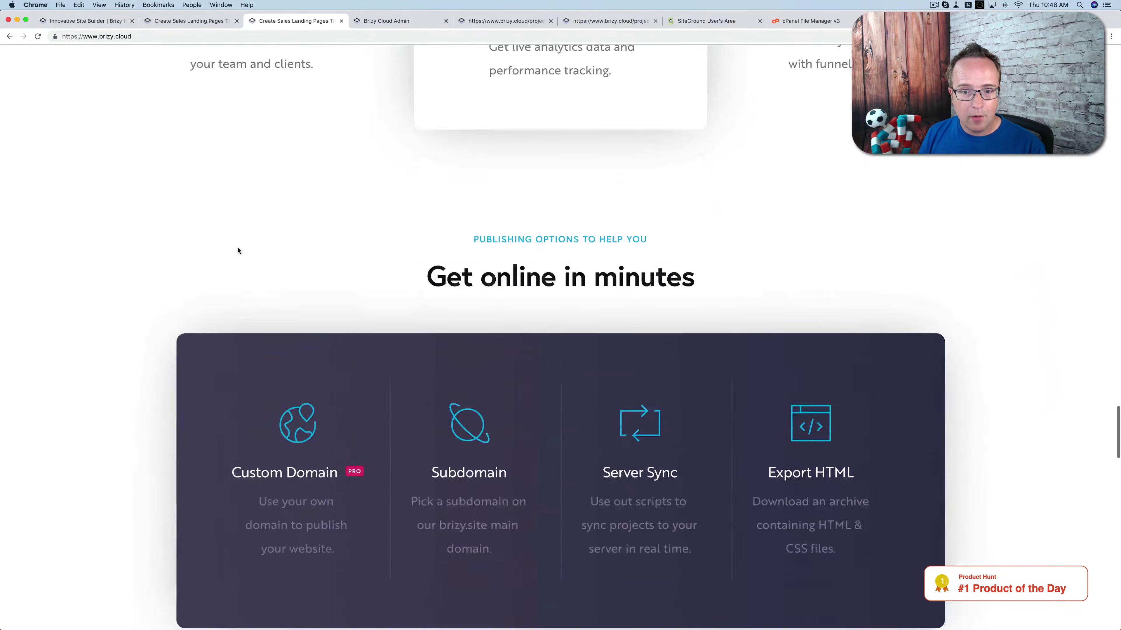
scroll(237, 251, "up", 3)
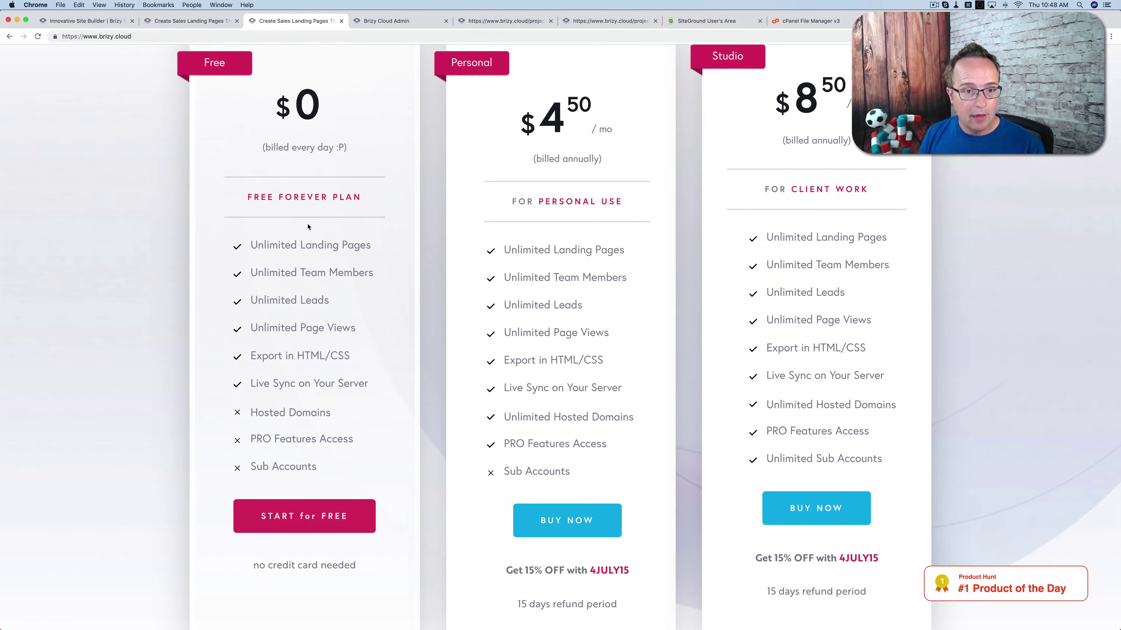
double_click(296, 198)
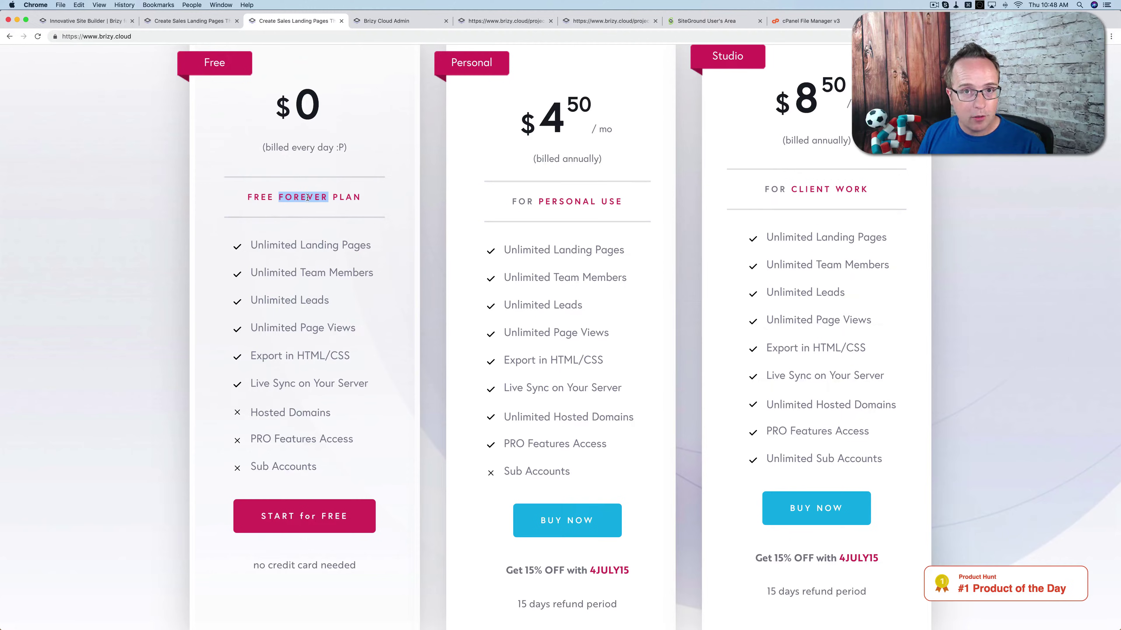
left_click(297, 198)
double_click(281, 197)
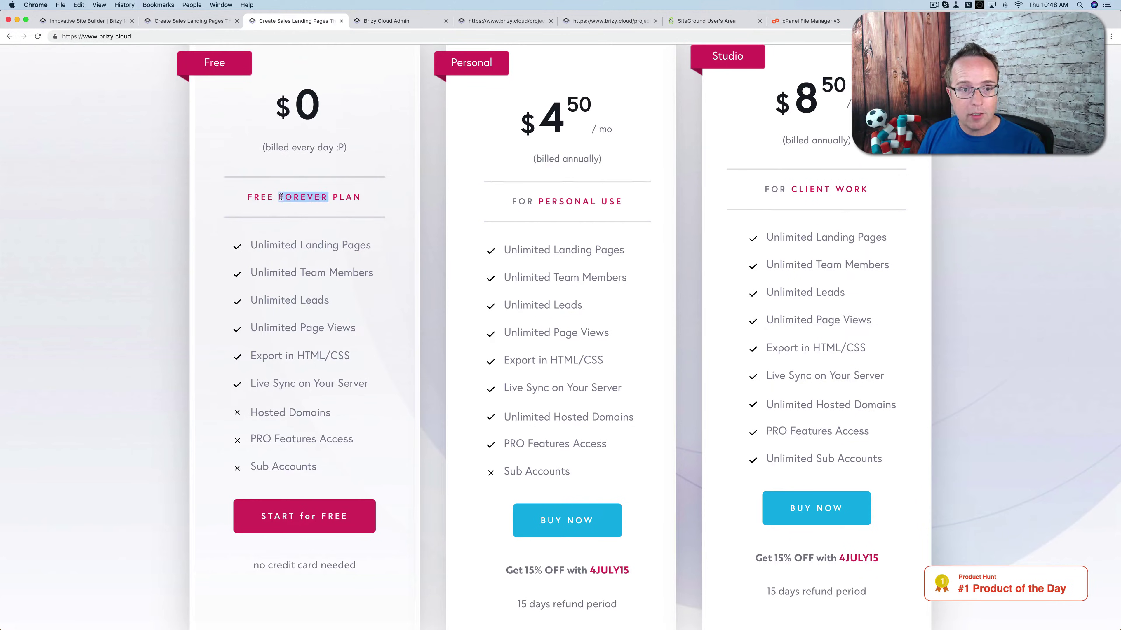
left_click(321, 205)
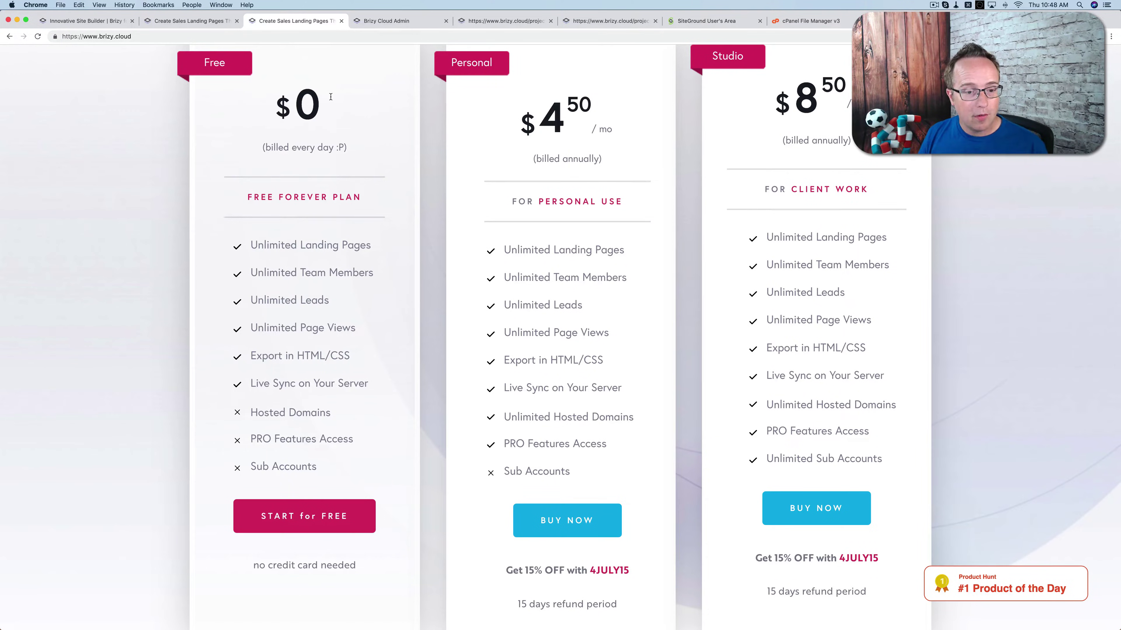
left_click_drag(251, 246, 364, 388)
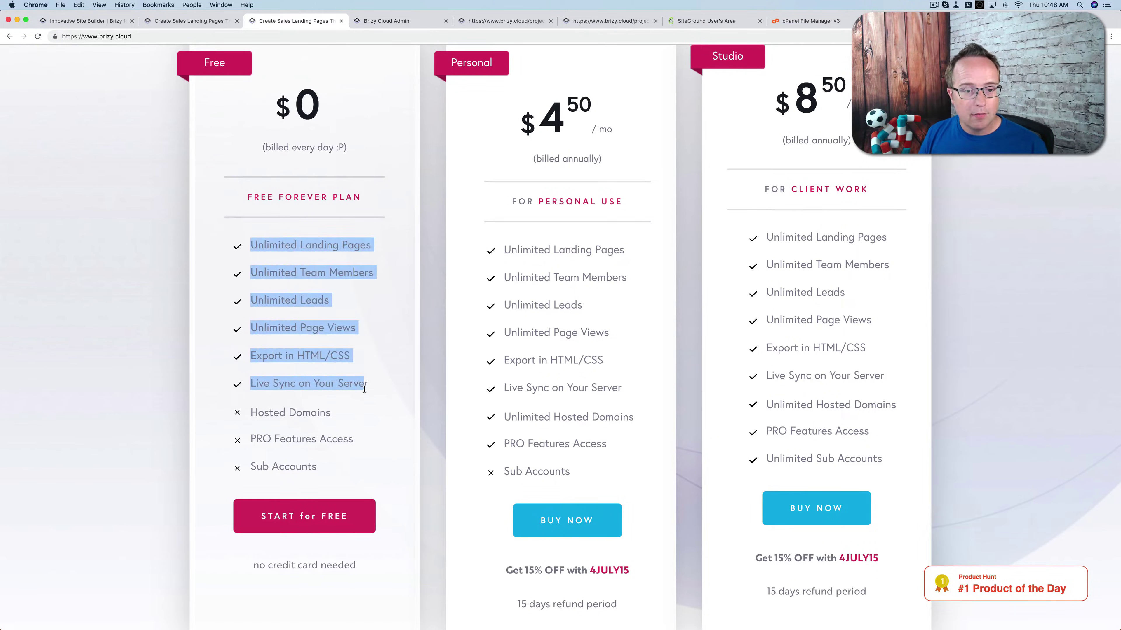
left_click_drag(254, 413, 341, 419)
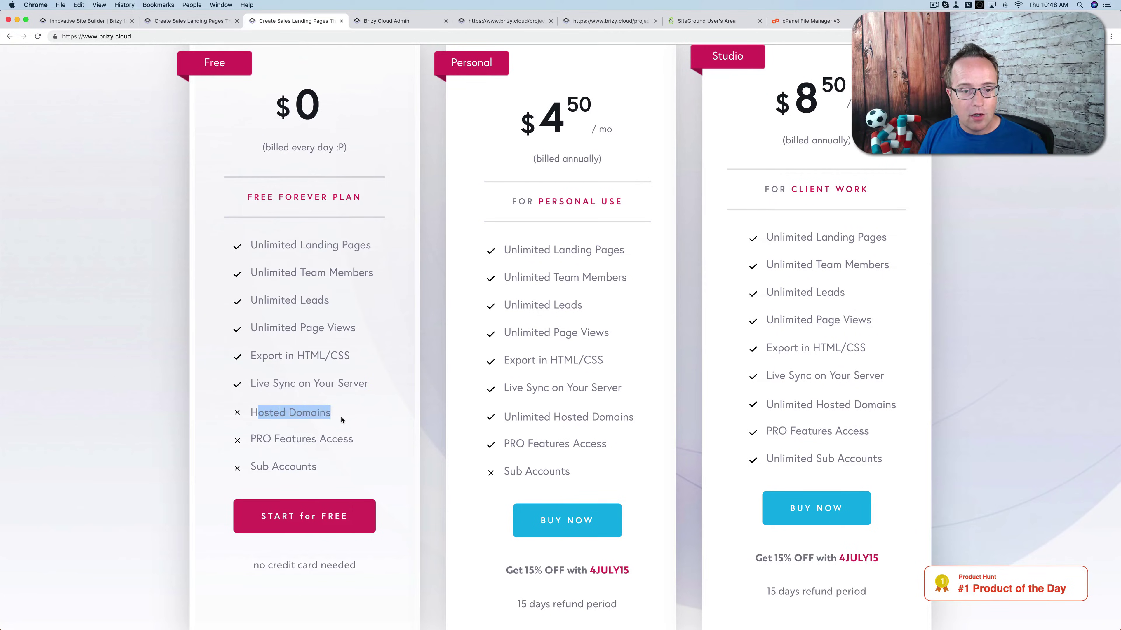
left_click(252, 438)
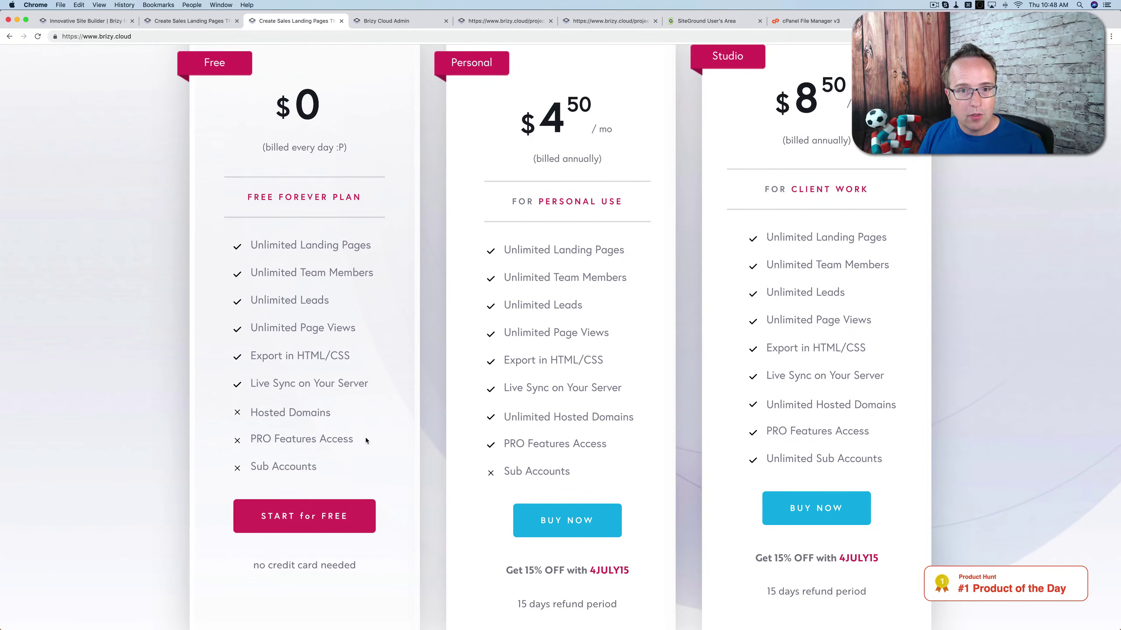
scroll(366, 440, "up", 15)
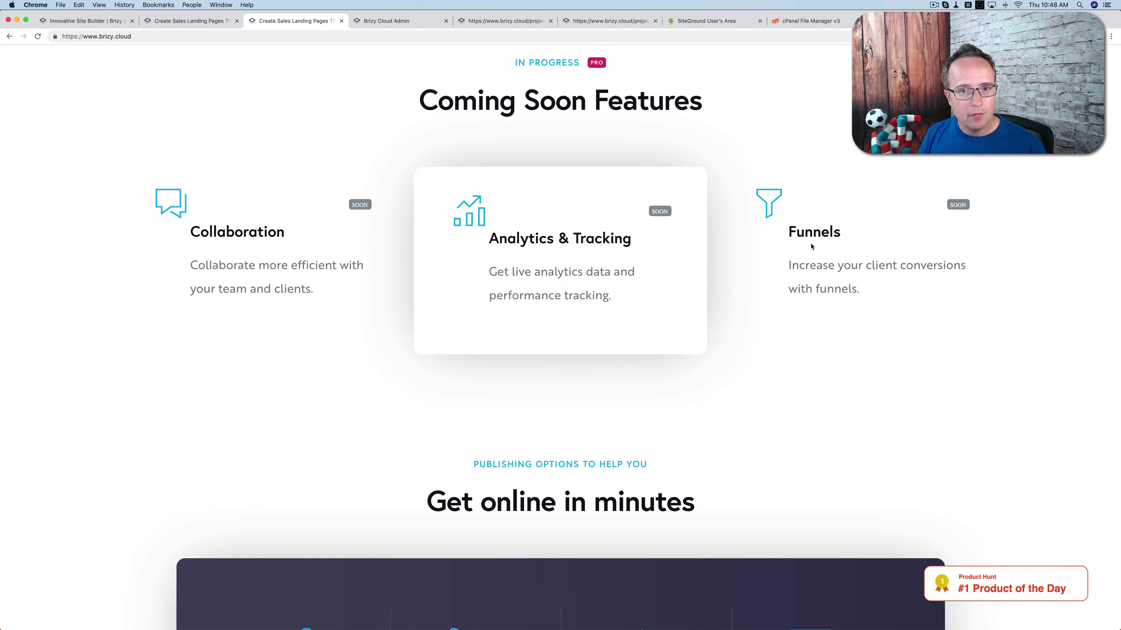
left_click_drag(516, 61, 612, 67)
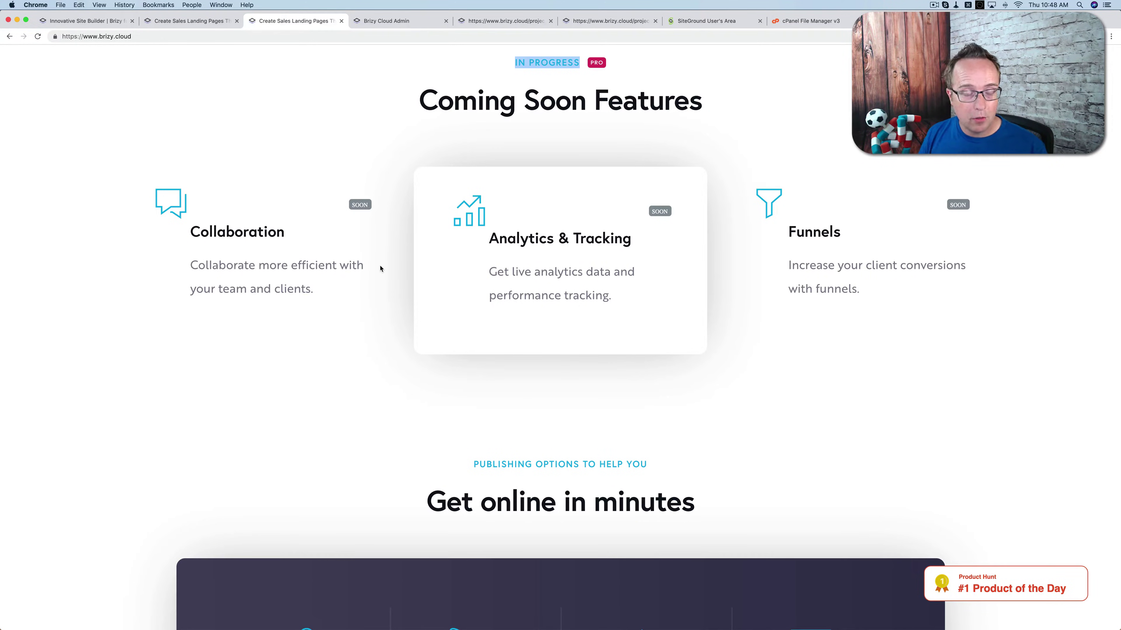
scroll(380, 268, "down", 20)
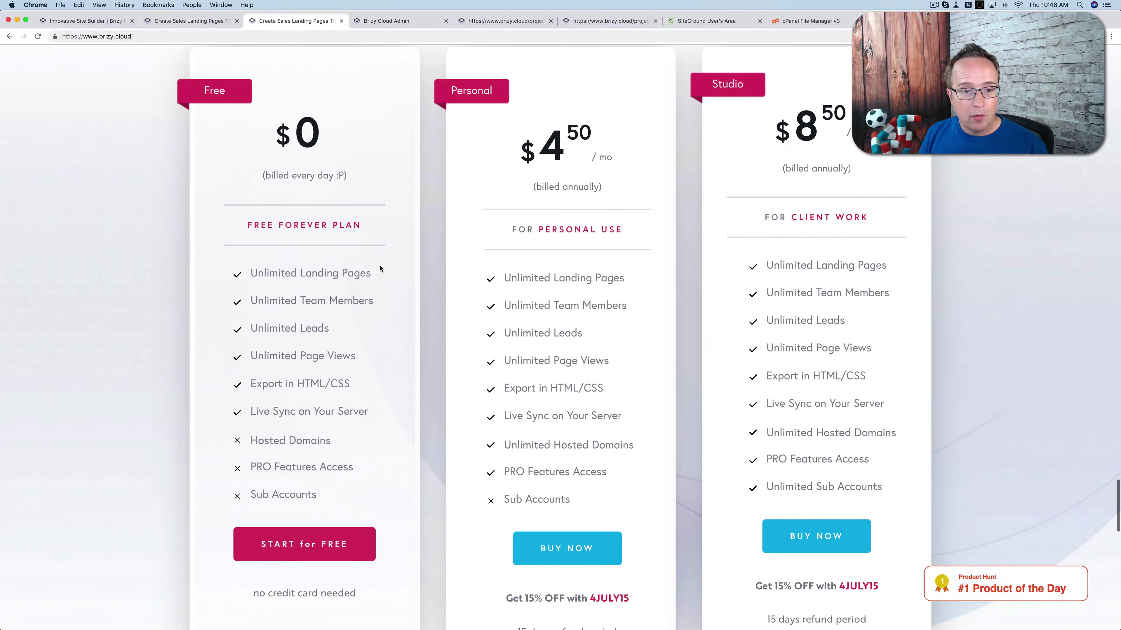
scroll(380, 269, "down", 1)
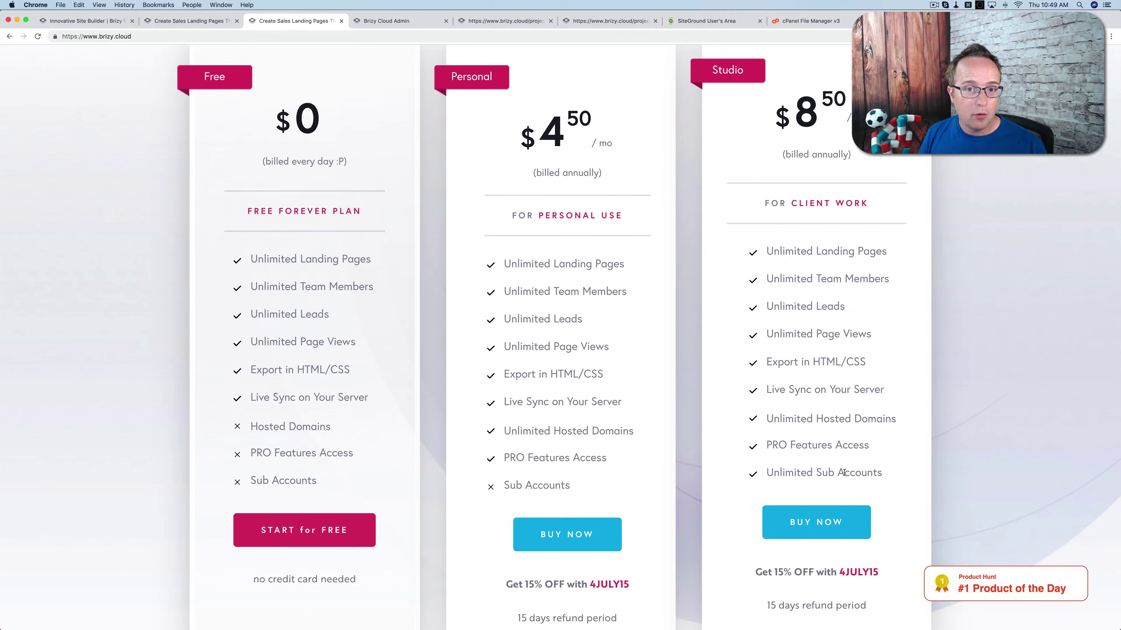
Go to the brizy.io PRO pricing page and scroll down to the plan cards
left_click(96, 20)
left_click(613, 70)
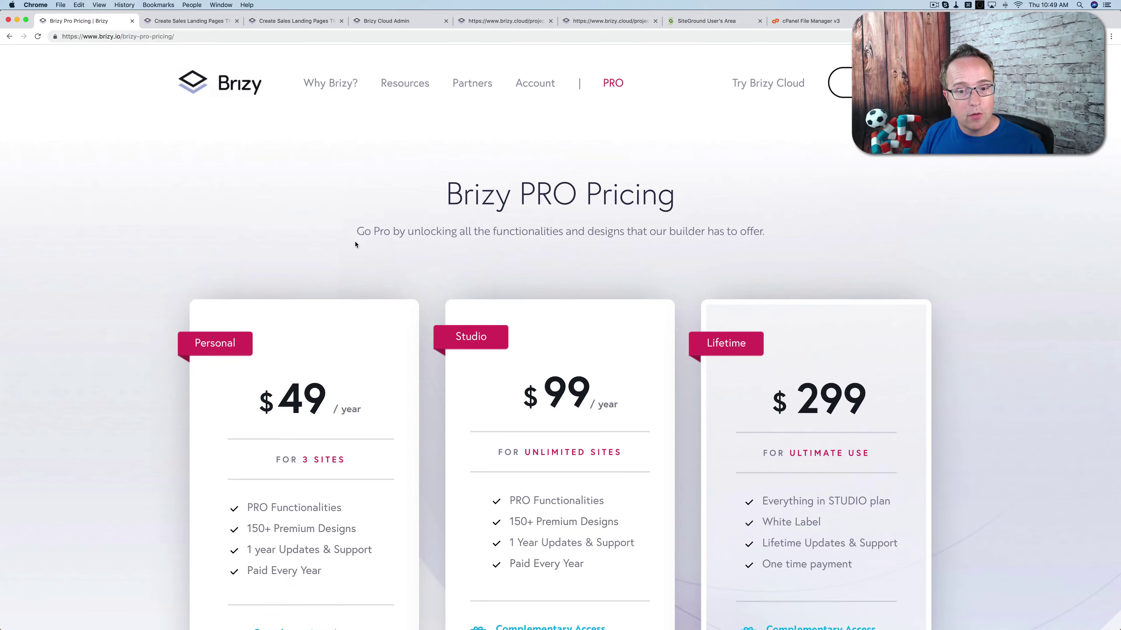
scroll(355, 244, "down", 6)
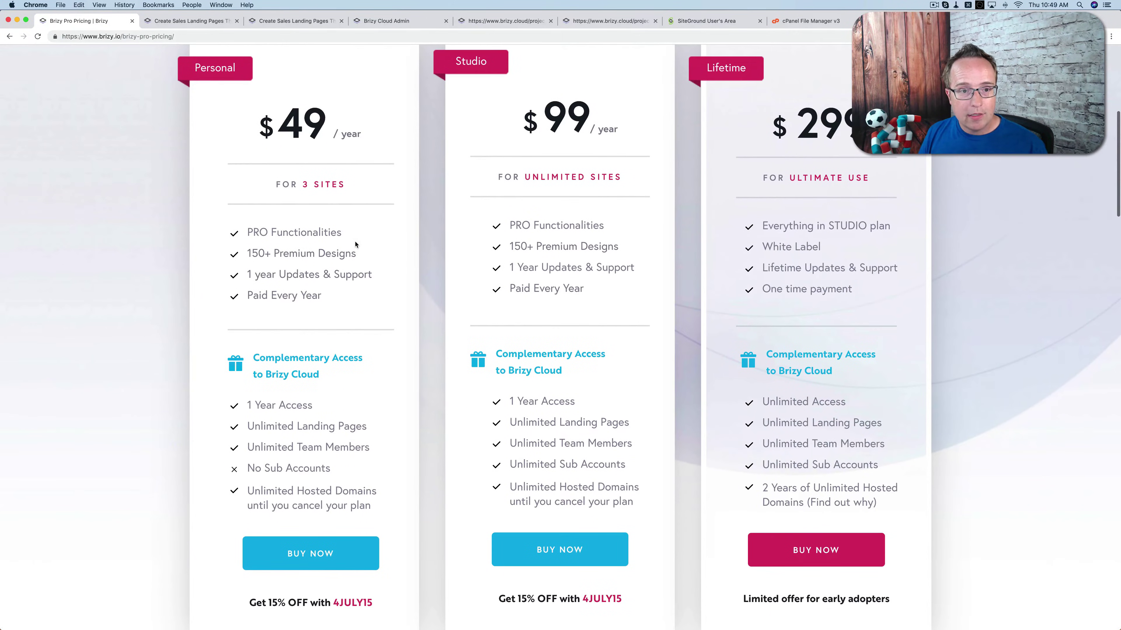
scroll(318, 216, "down", 1)
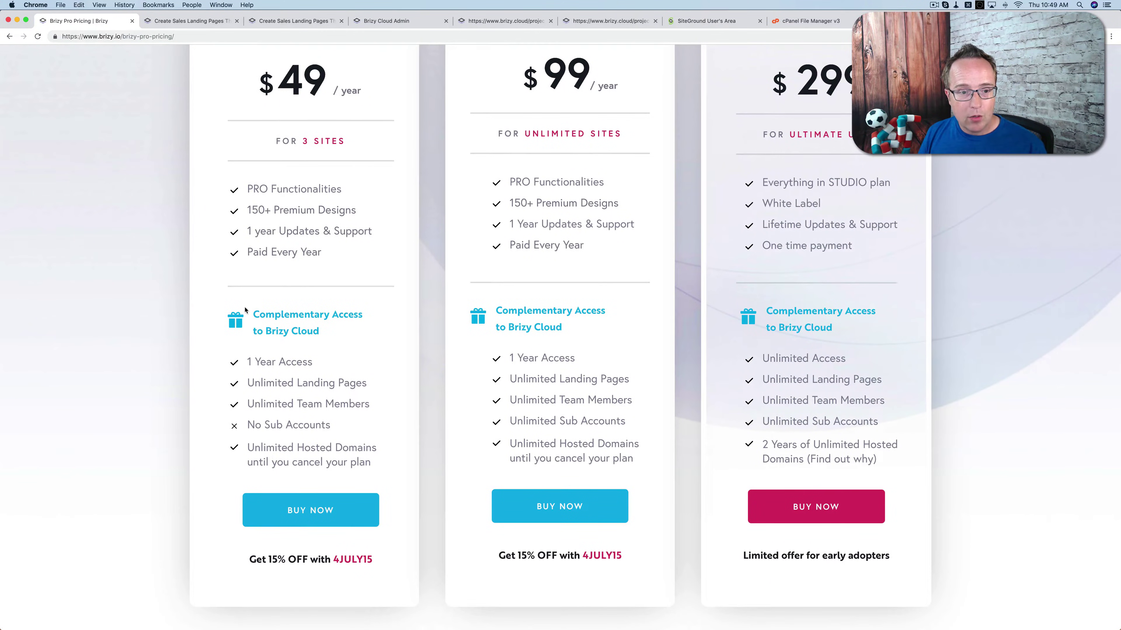
Highlight the Complementary Brizy Cloud access heading and the Cloud perks of the $49 and $299 plans
left_click_drag(247, 311, 347, 338)
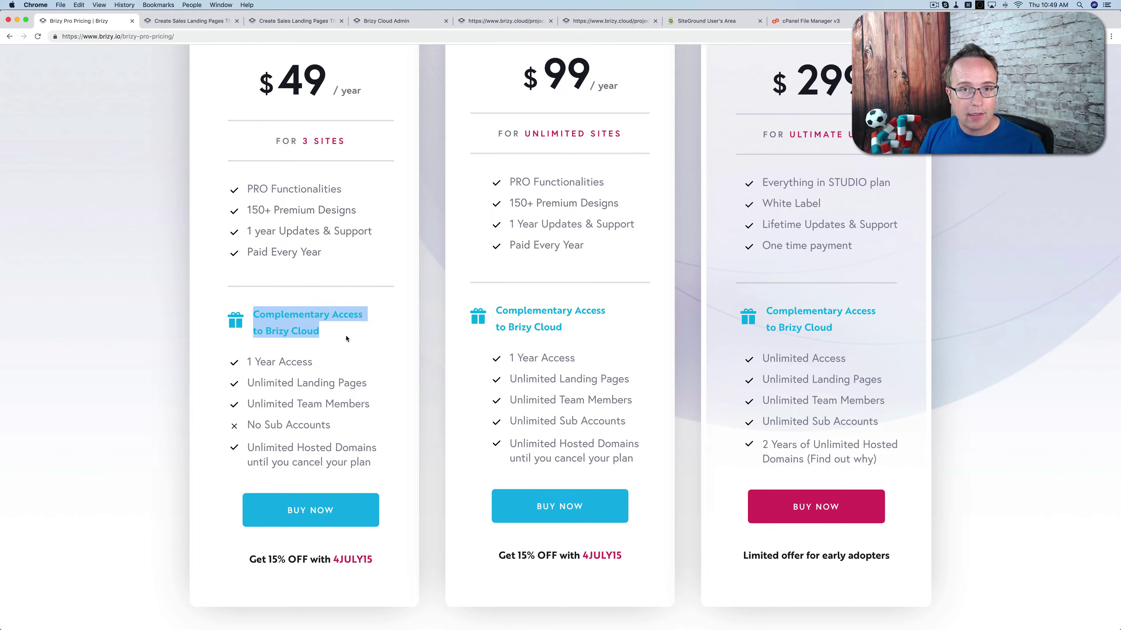
left_click_drag(245, 364, 373, 460)
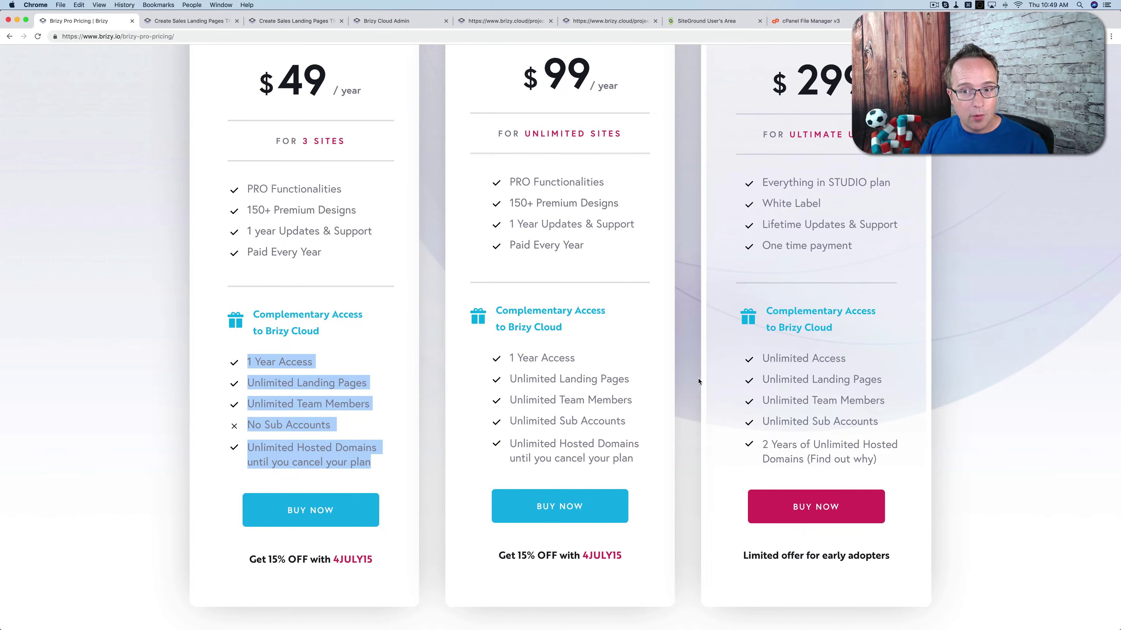
double_click(799, 90)
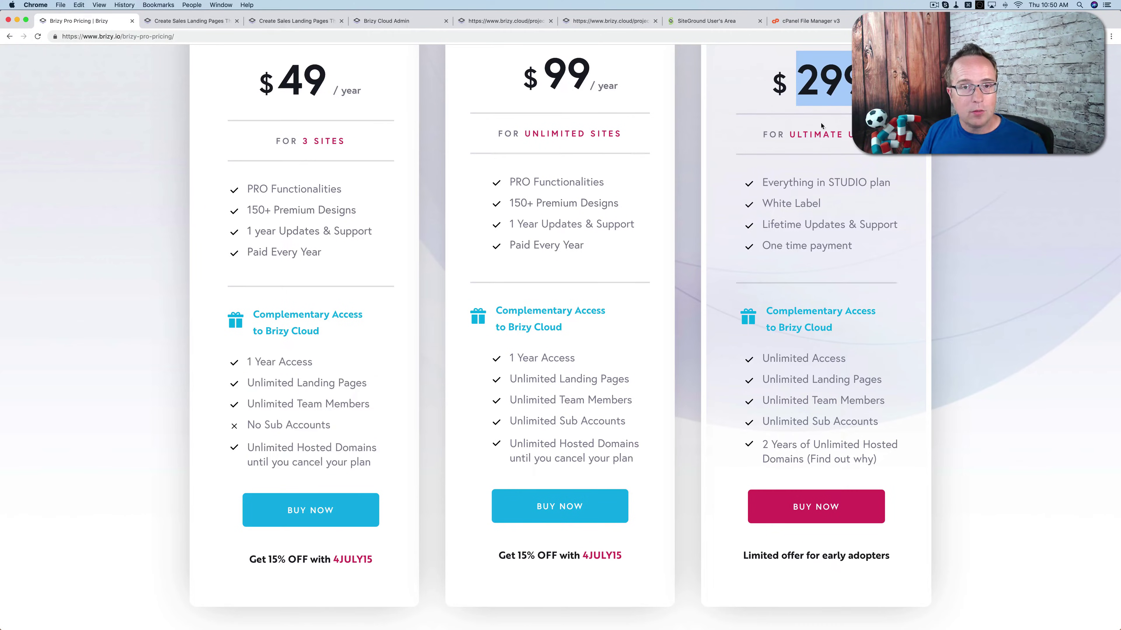
left_click(832, 96)
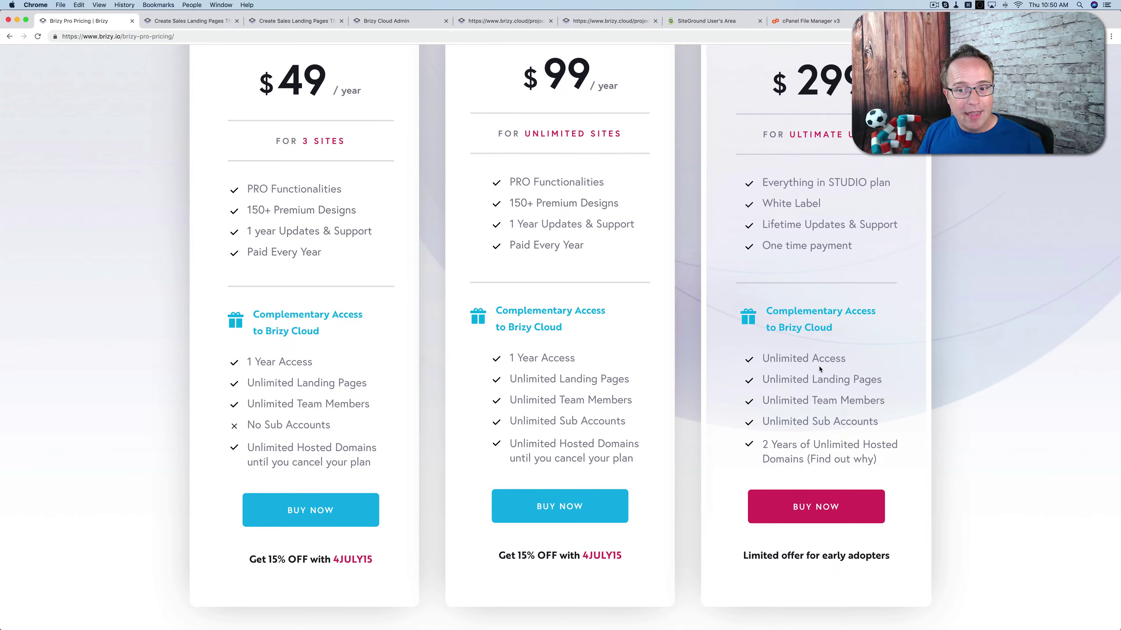
left_click_drag(761, 353, 890, 461)
left_click(853, 462)
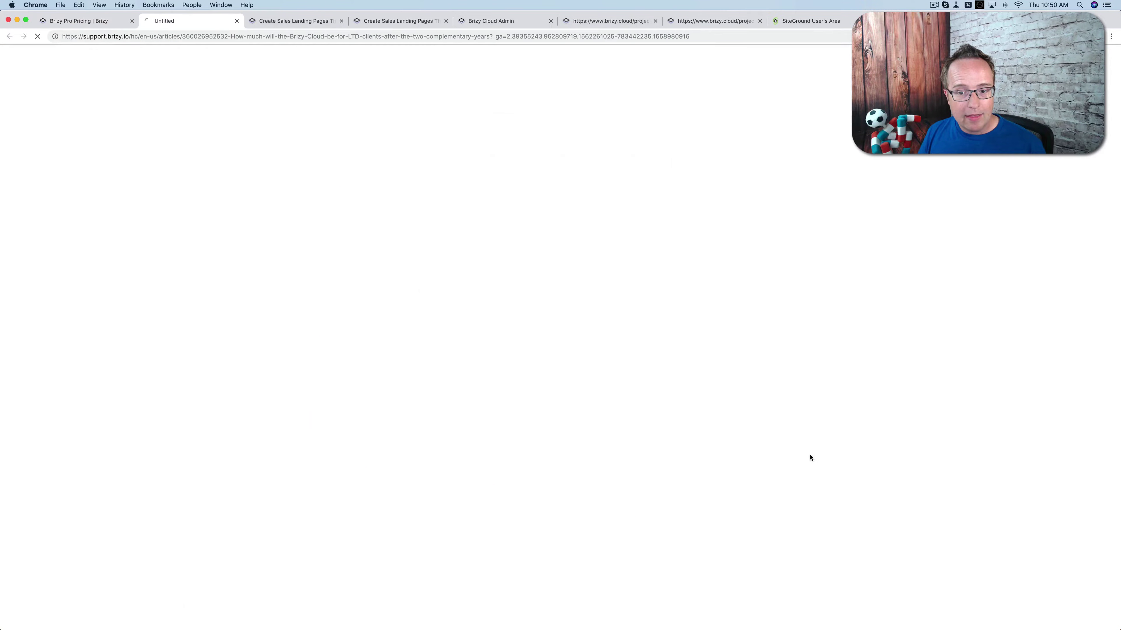
left_click(239, 22)
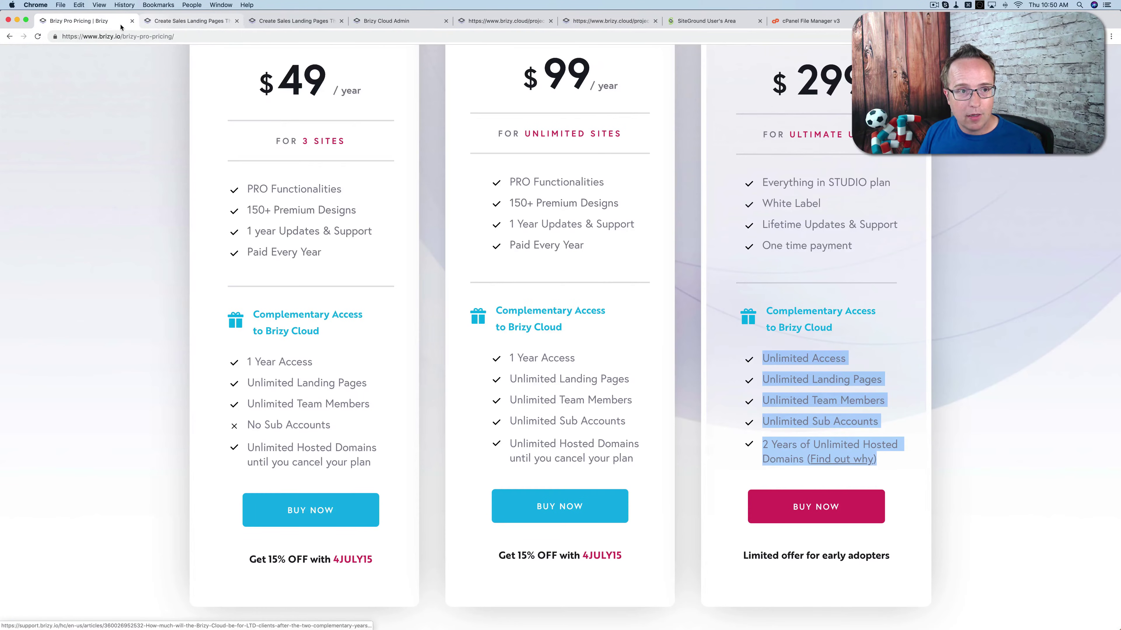
left_click(851, 414)
mouse_move(766, 444)
left_mouse_down()
mouse_move(807, 461)
mouse_move(772, 447)
left_mouse_up()
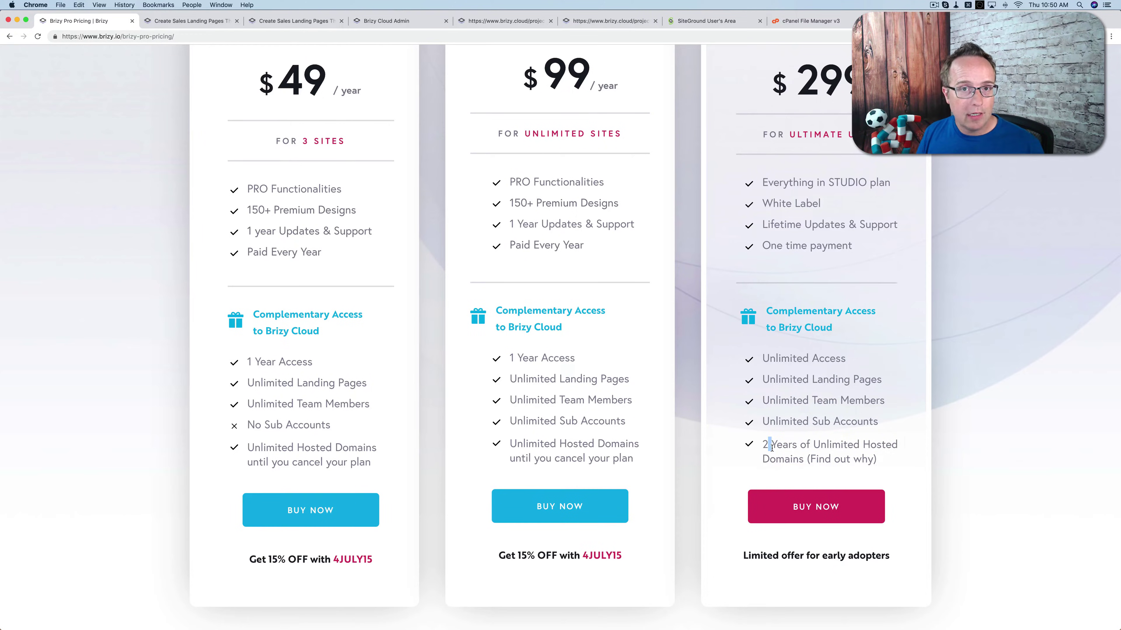
left_click(772, 448)
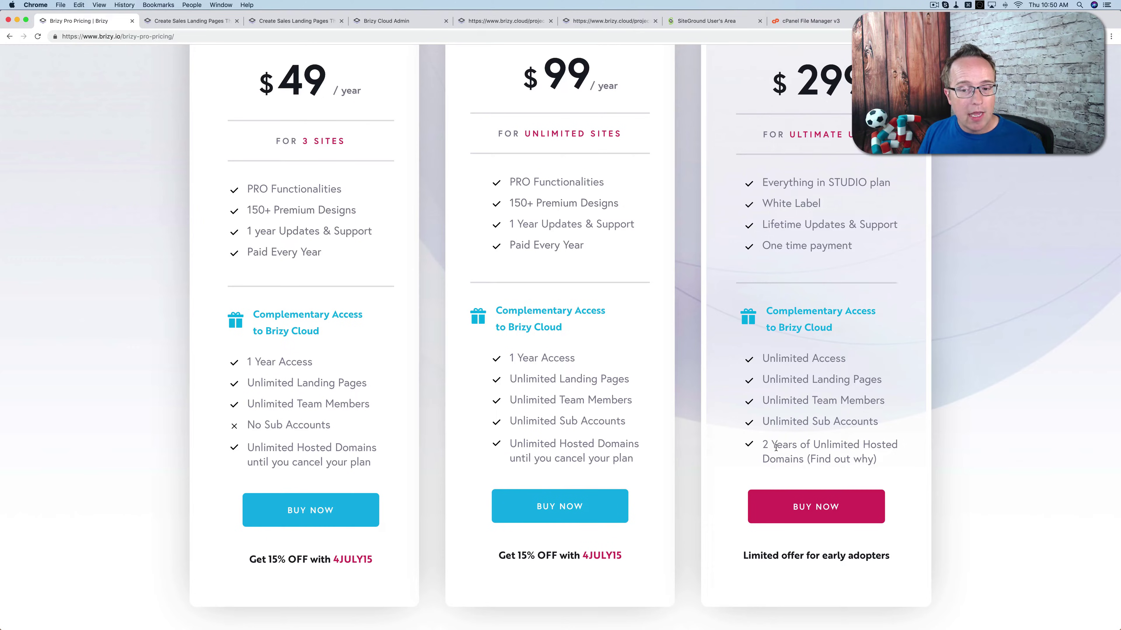
left_click_drag(762, 447, 802, 458)
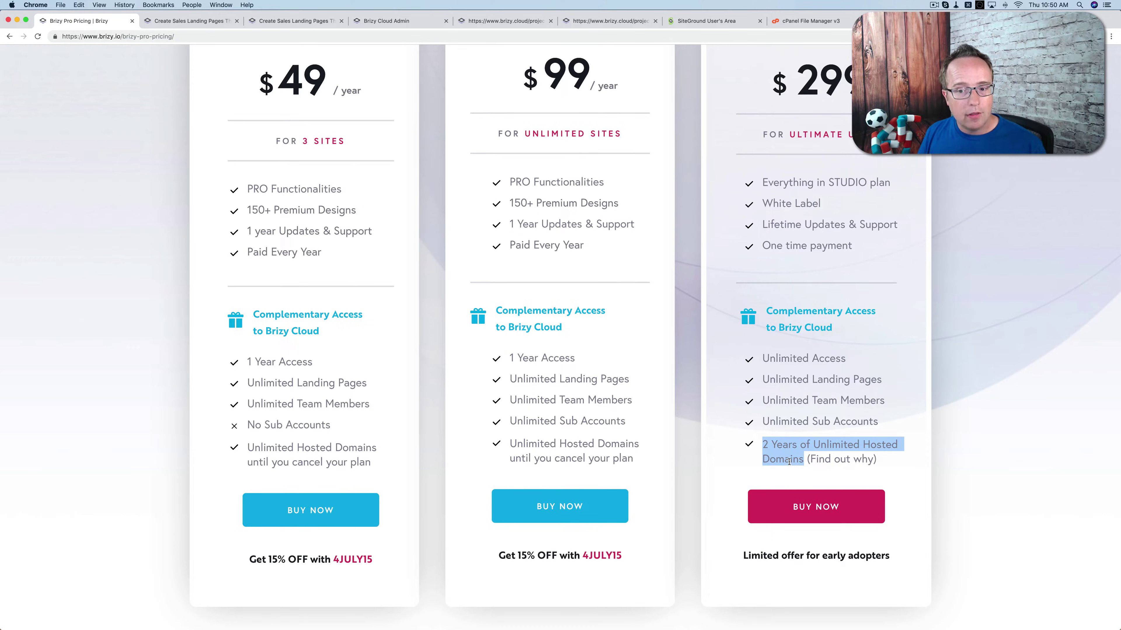
left_click(765, 444)
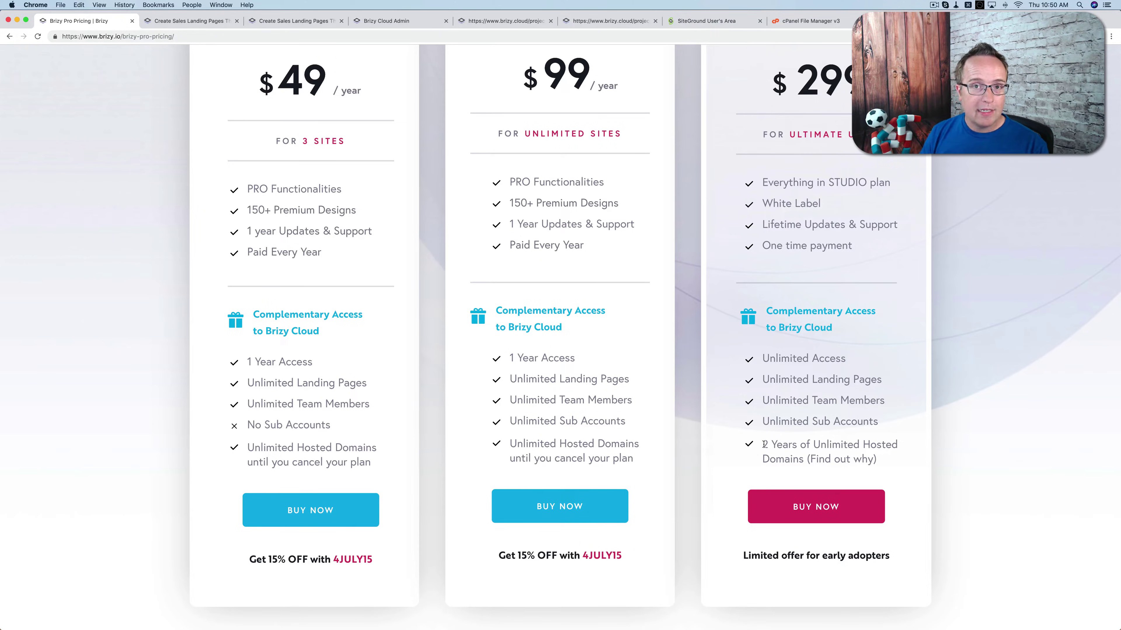
left_click_drag(764, 444, 804, 462)
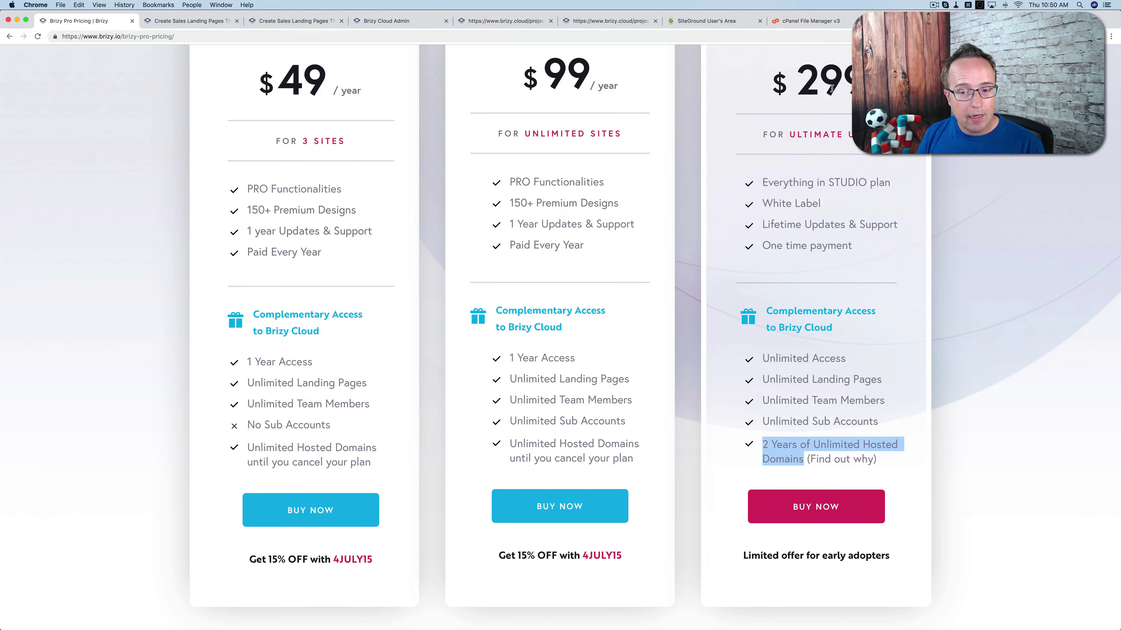
left_click(830, 100)
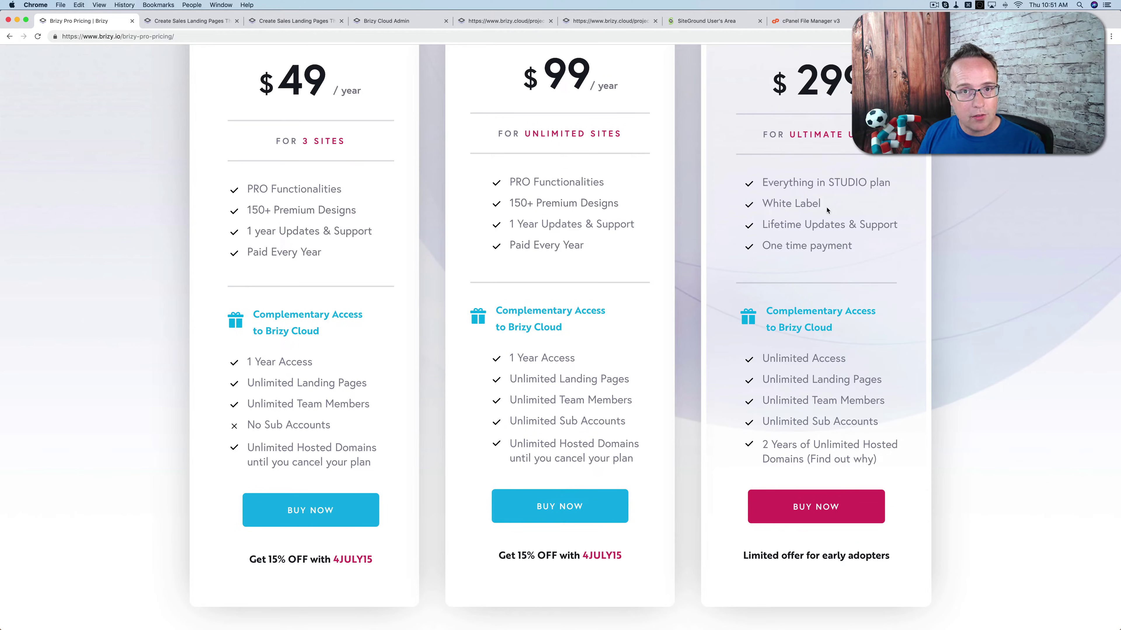
Scroll back up toward the top of the PRO pricing page
scroll(782, 353, "up", 8)
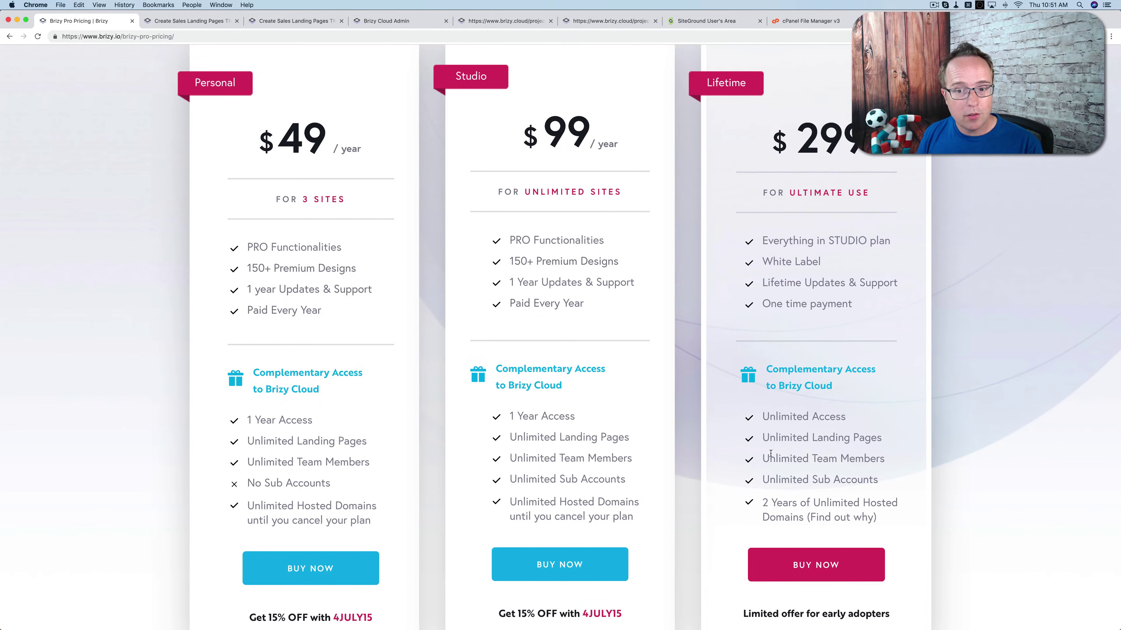